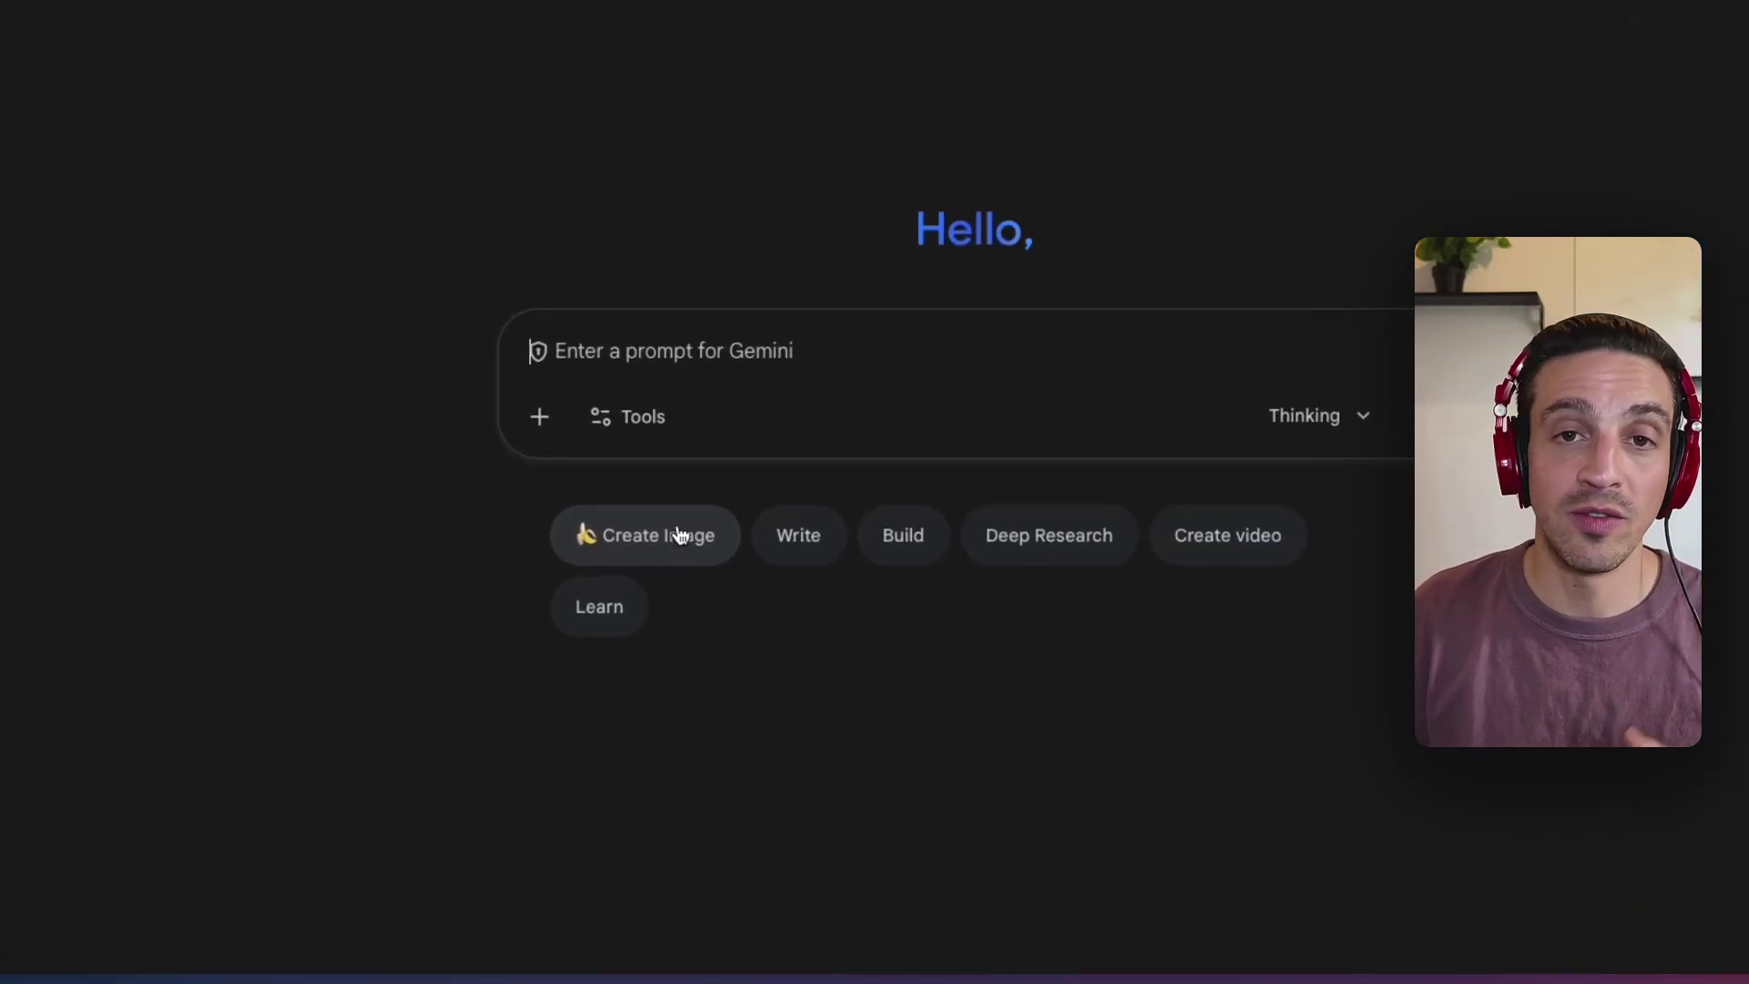
# Switch the Gemini chat to Create Image using the Thinking with 3 Pro model
pyautogui.click(671, 535)
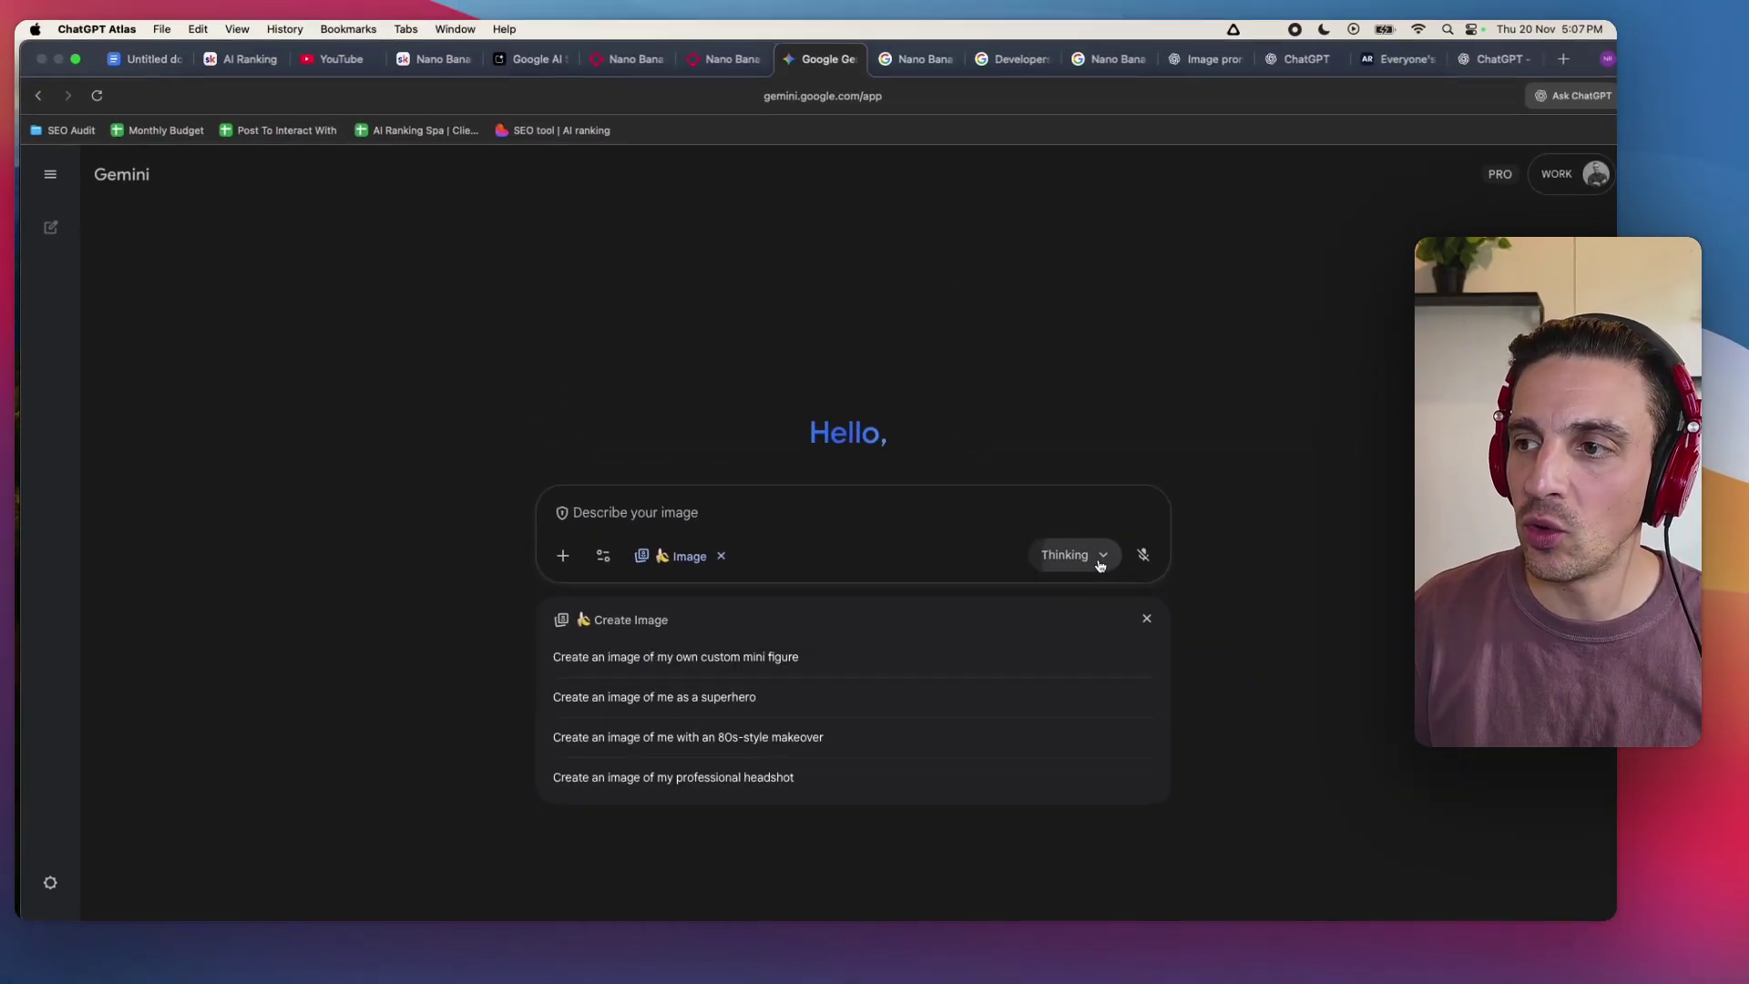
pyautogui.click(1309, 413)
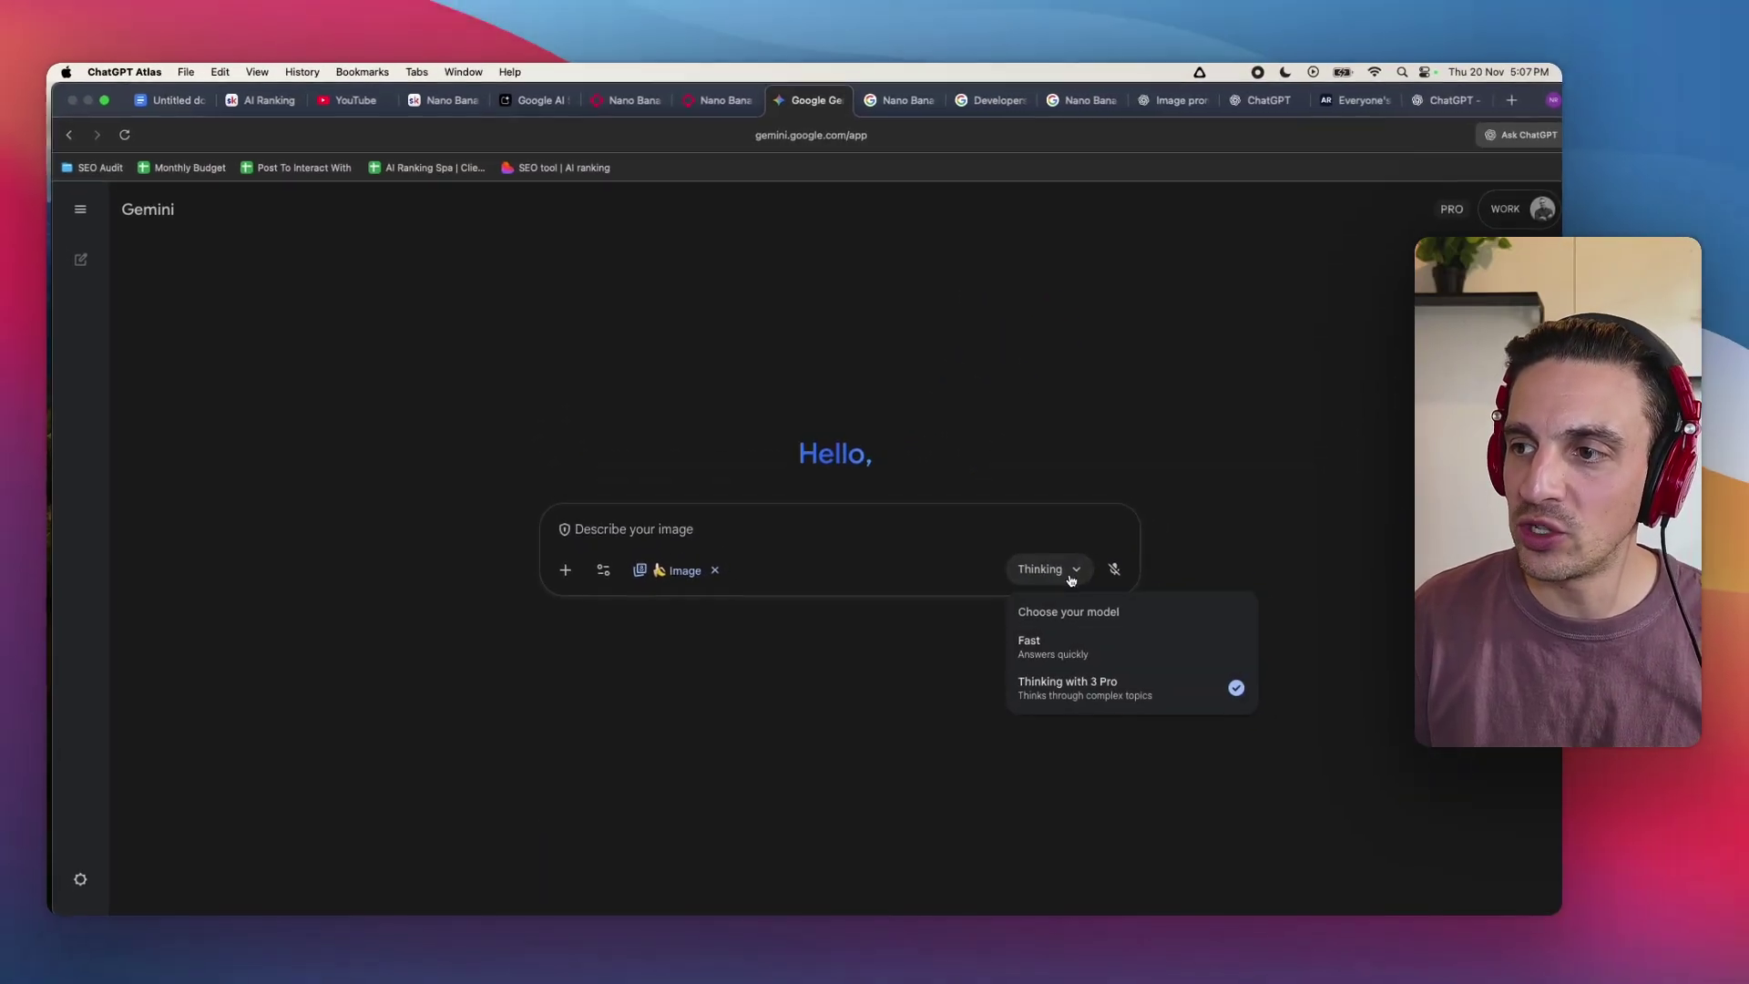
pyautogui.click(1119, 697)
pyautogui.click(1286, 466)
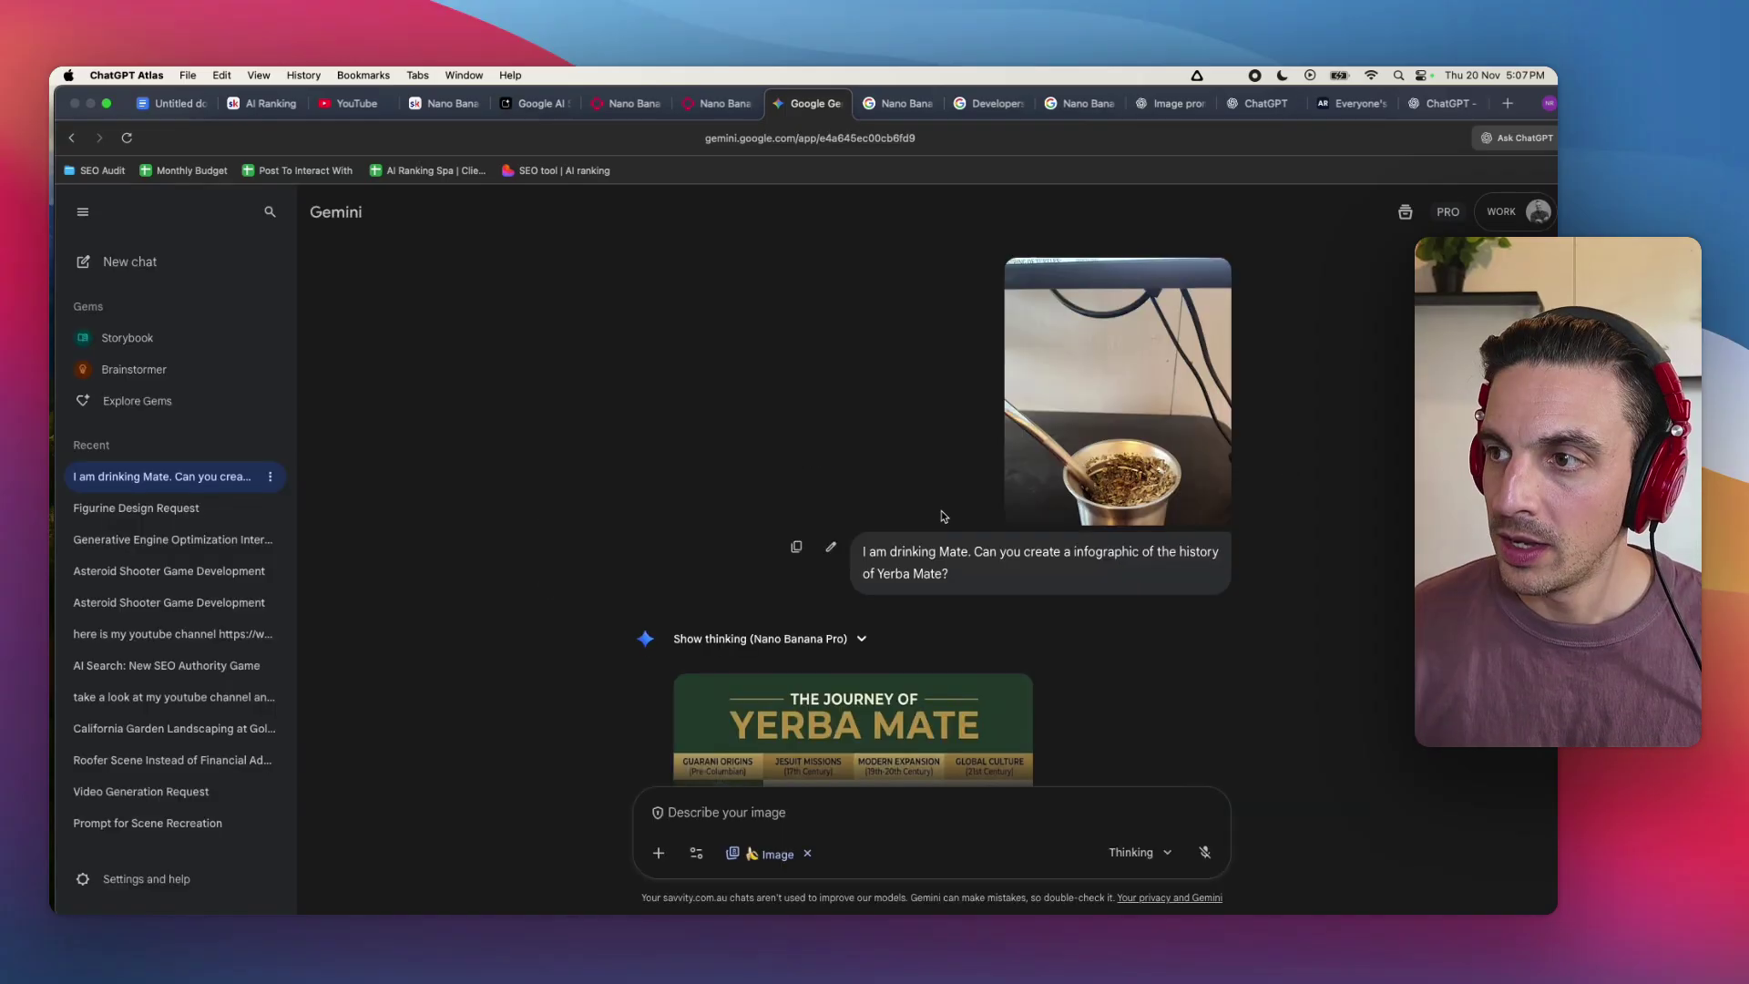
pyautogui.scroll(-2, 957, 451)
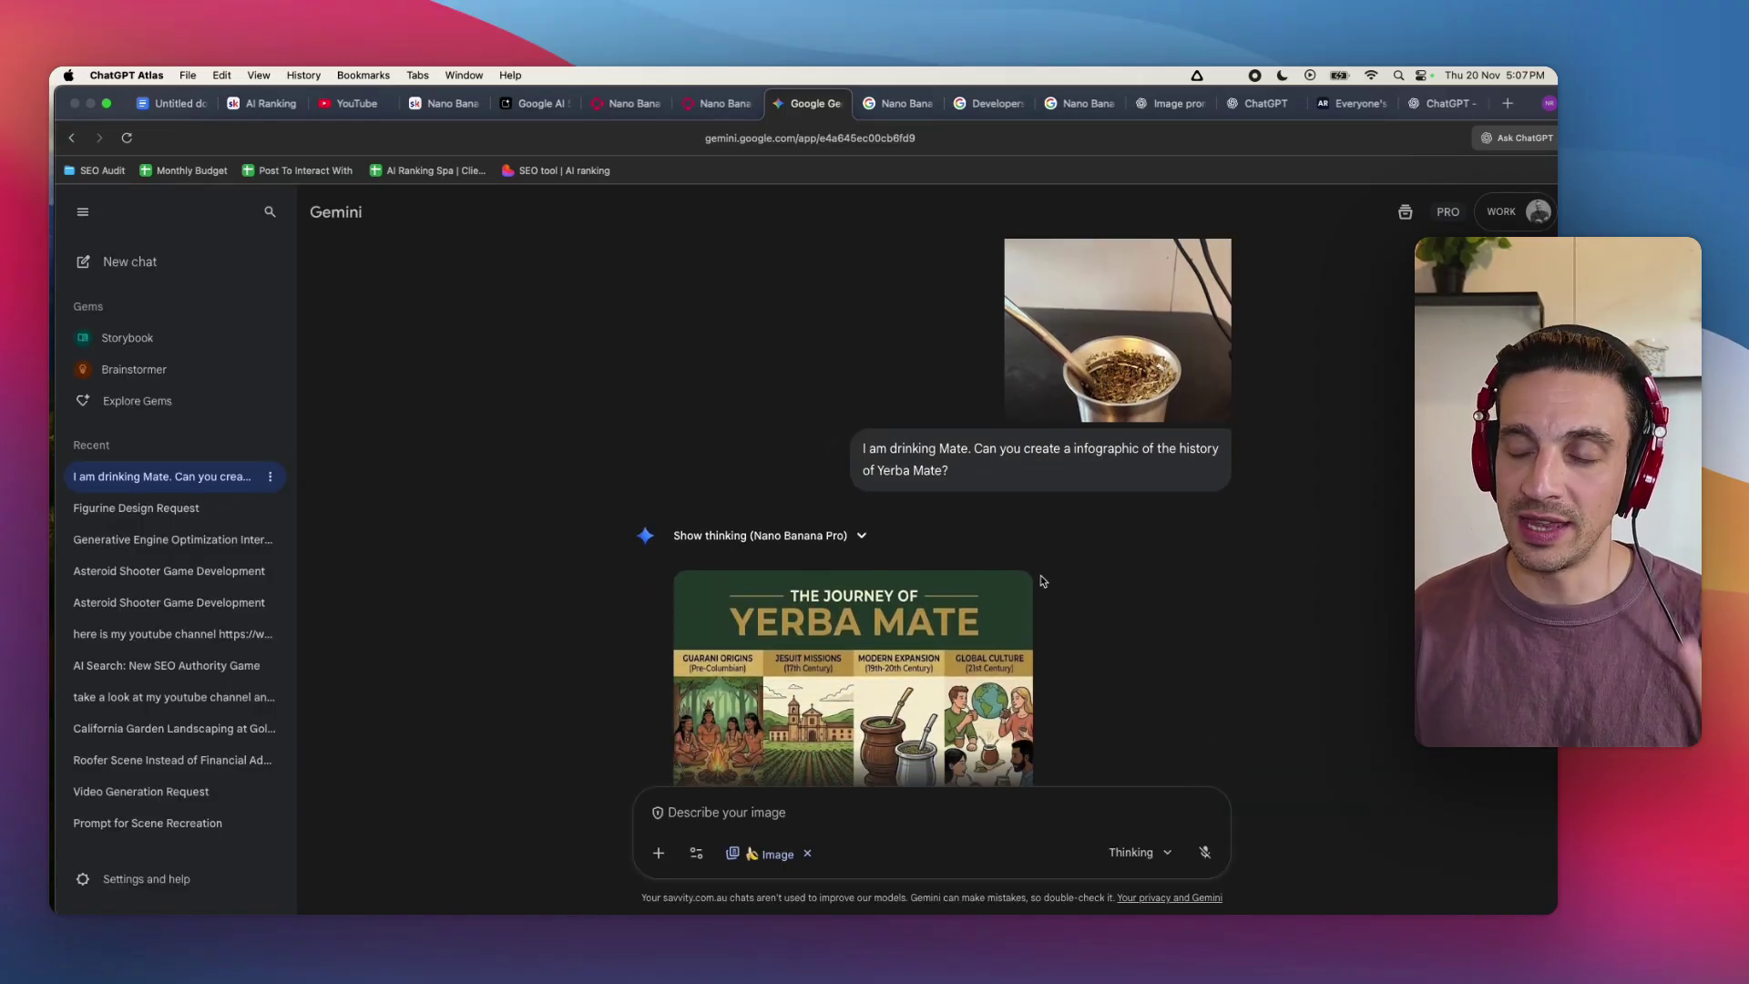
pyautogui.scroll(-1, 1041, 581)
# Enlarge the Yerba Mate history infographic, close it, and enlarge it again
pyautogui.click(885, 598)
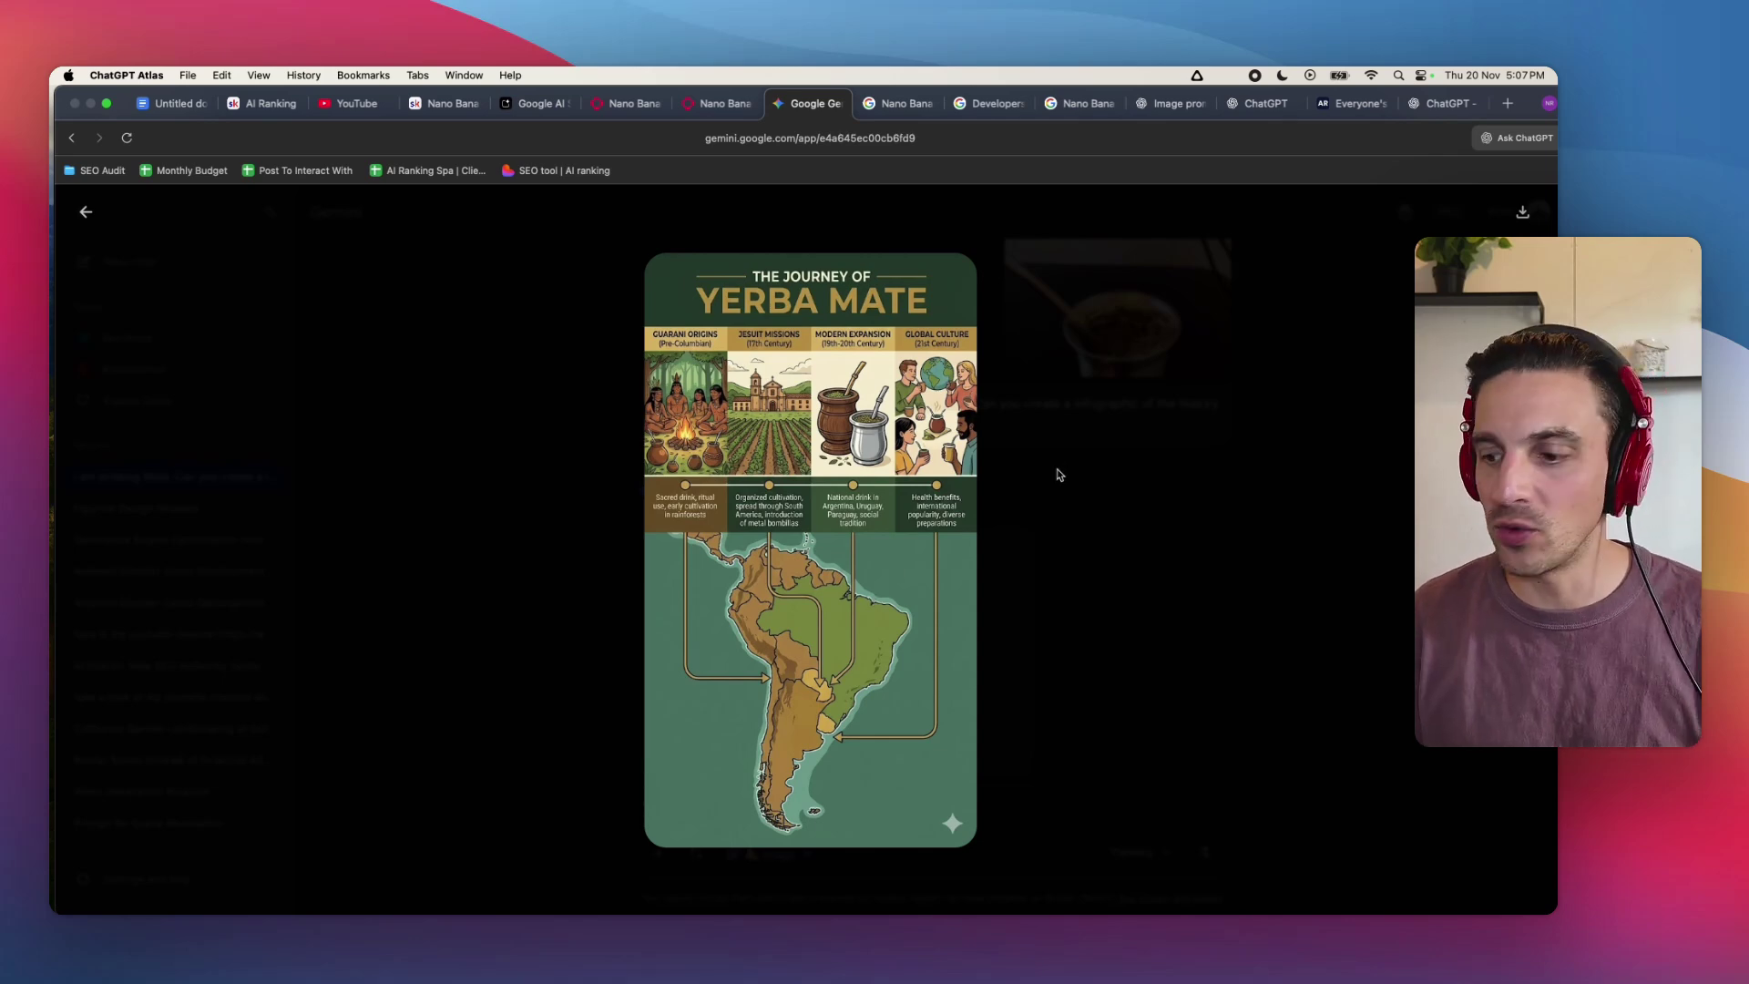
pyautogui.click(1148, 540)
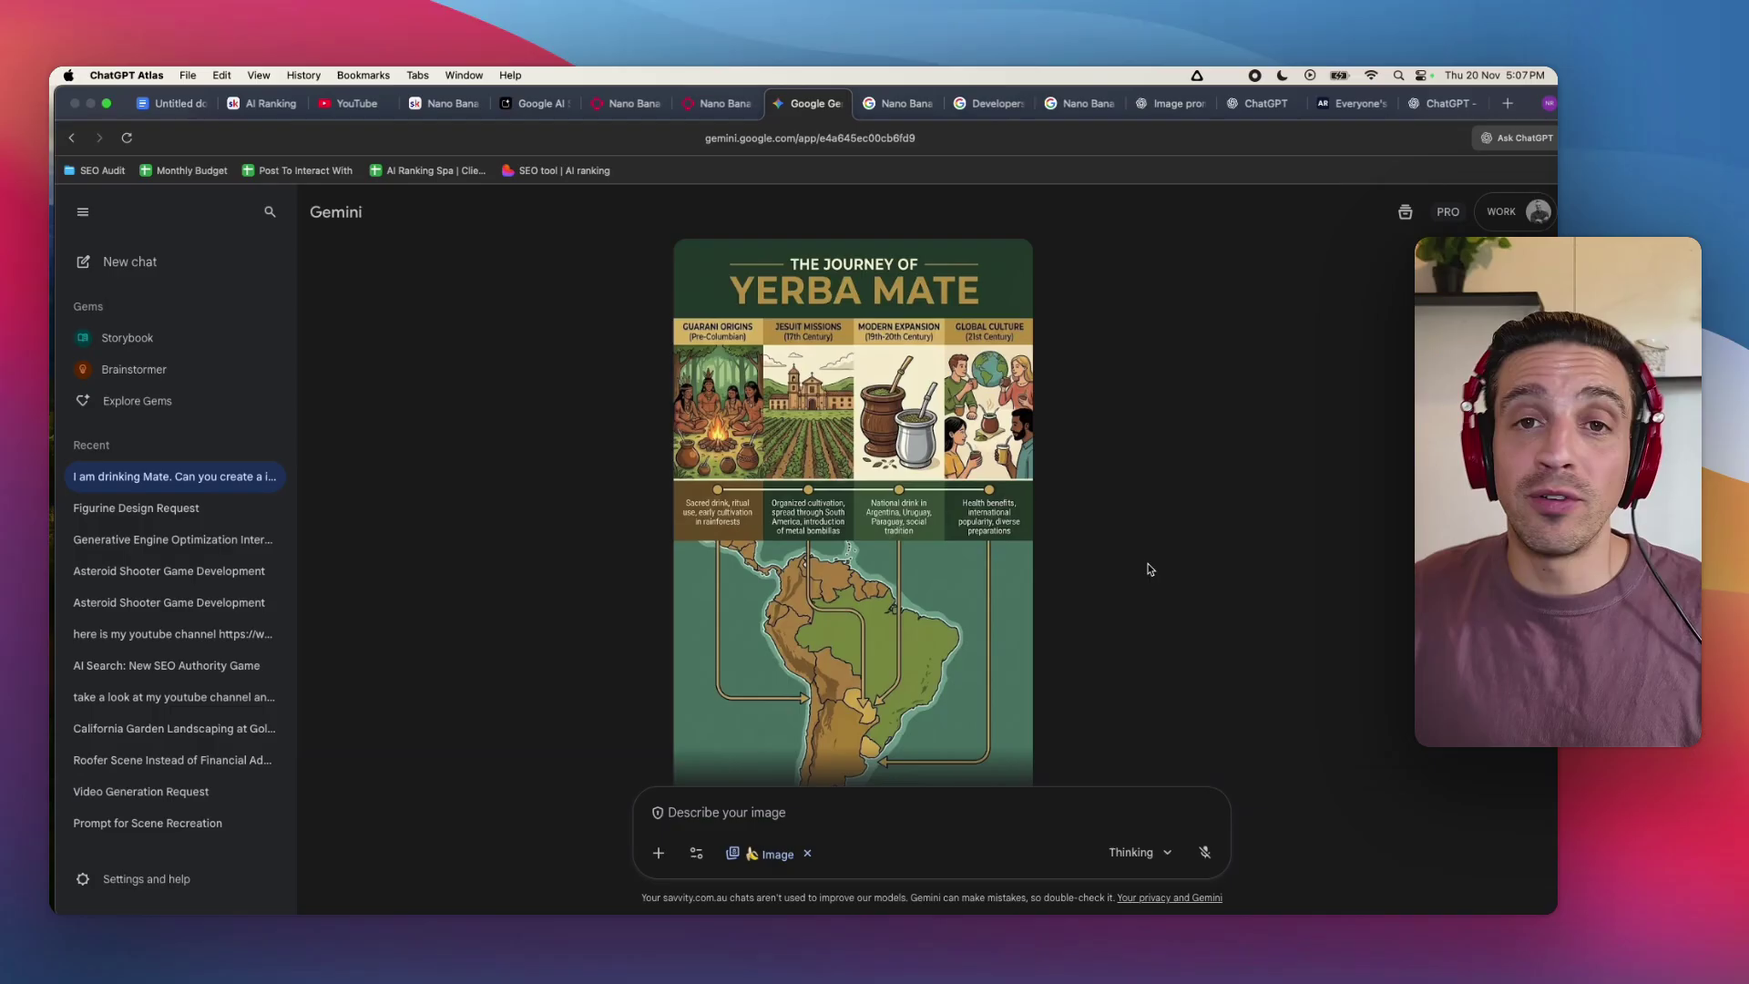
pyautogui.click(781, 400)
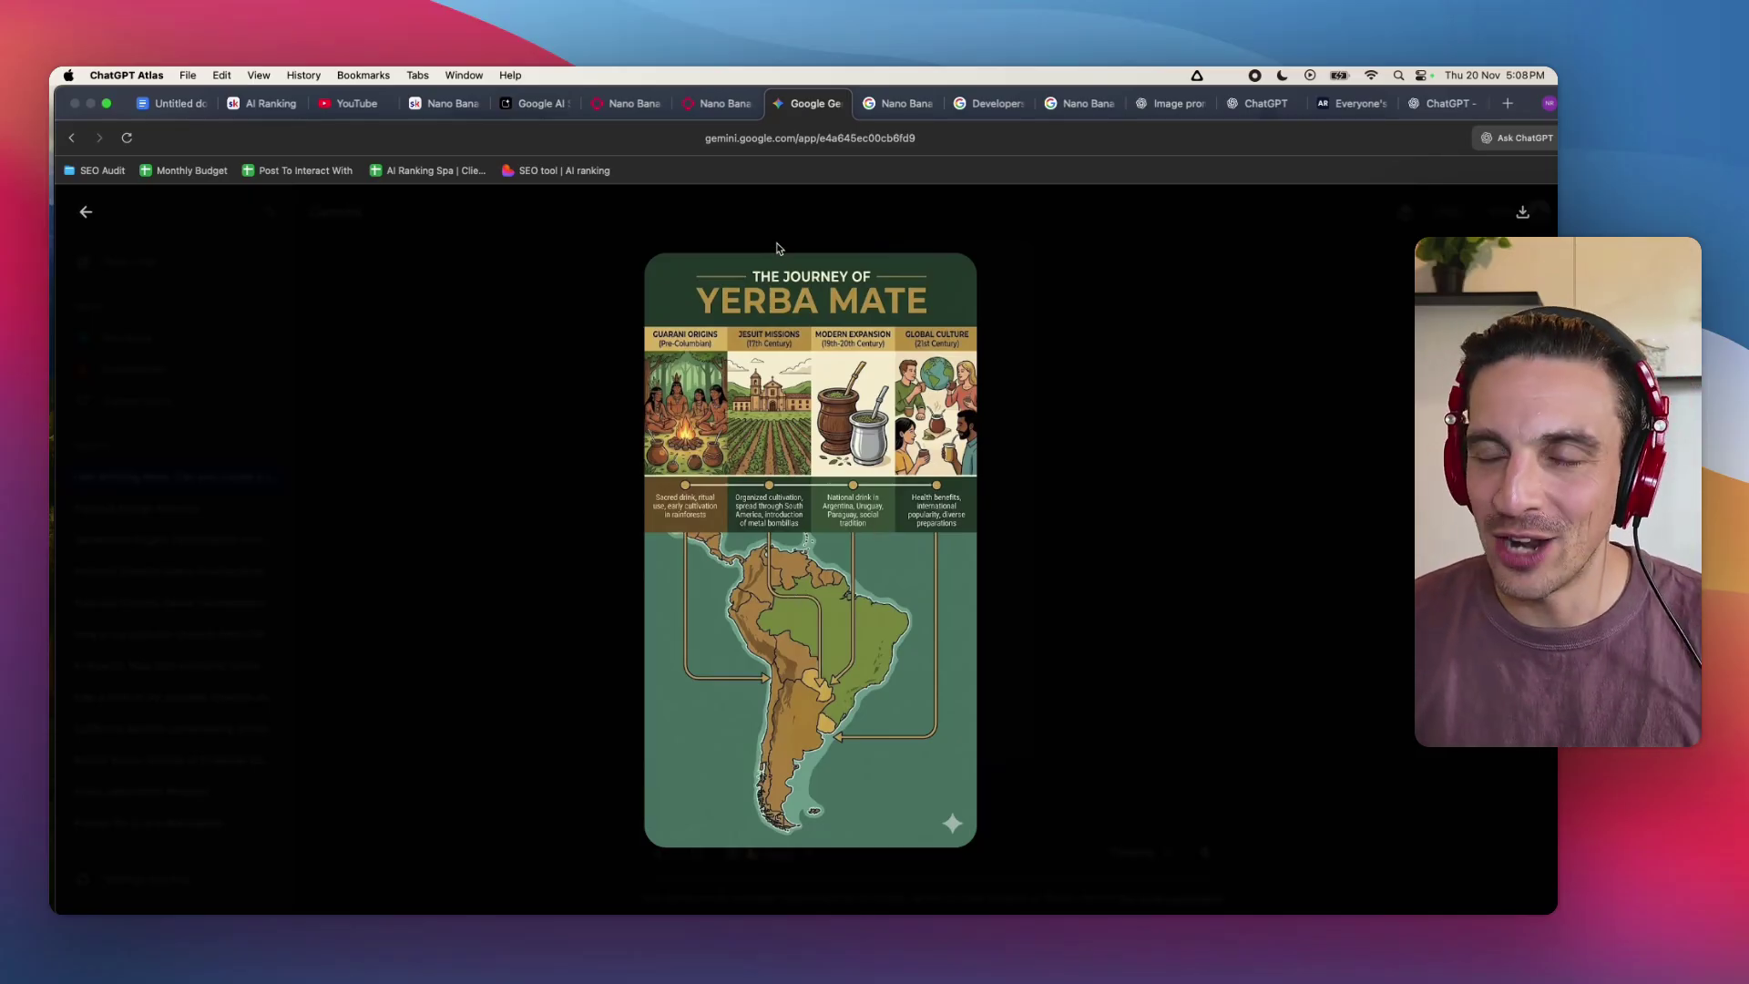
# Go from fal.ai Explore to Usage & Billing Credits, showing the $9.08 balance
pyautogui.click(616, 102)
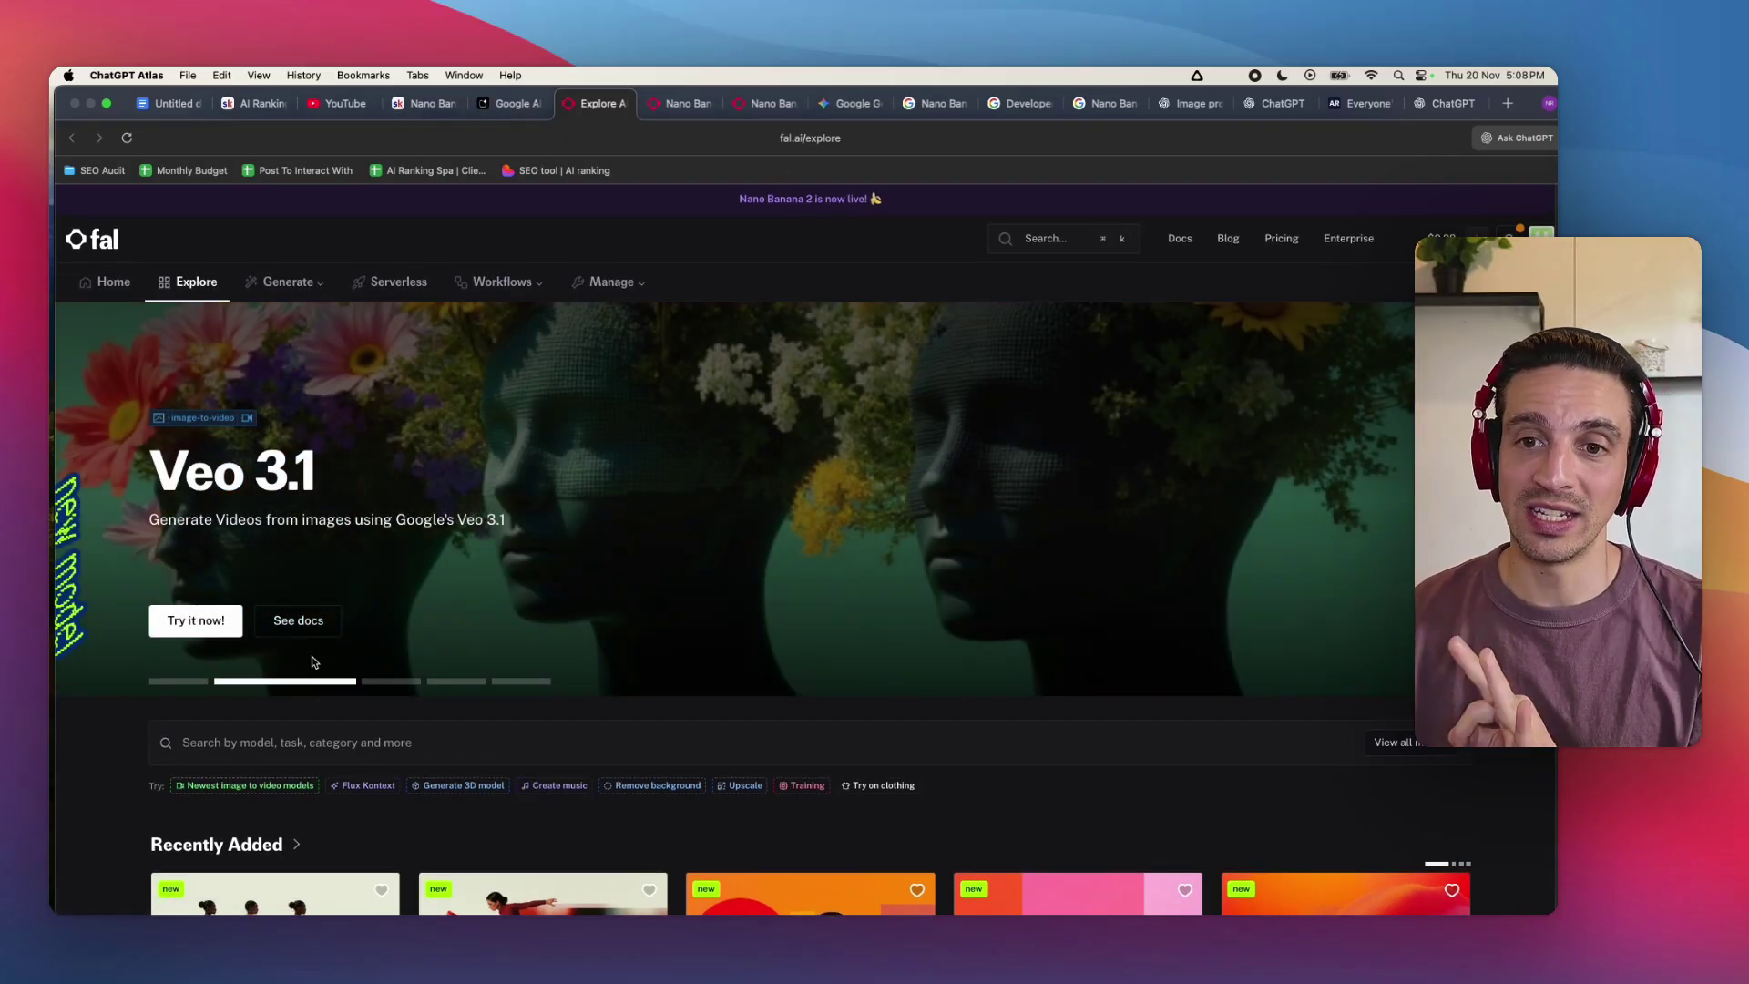
pyautogui.click(164, 683)
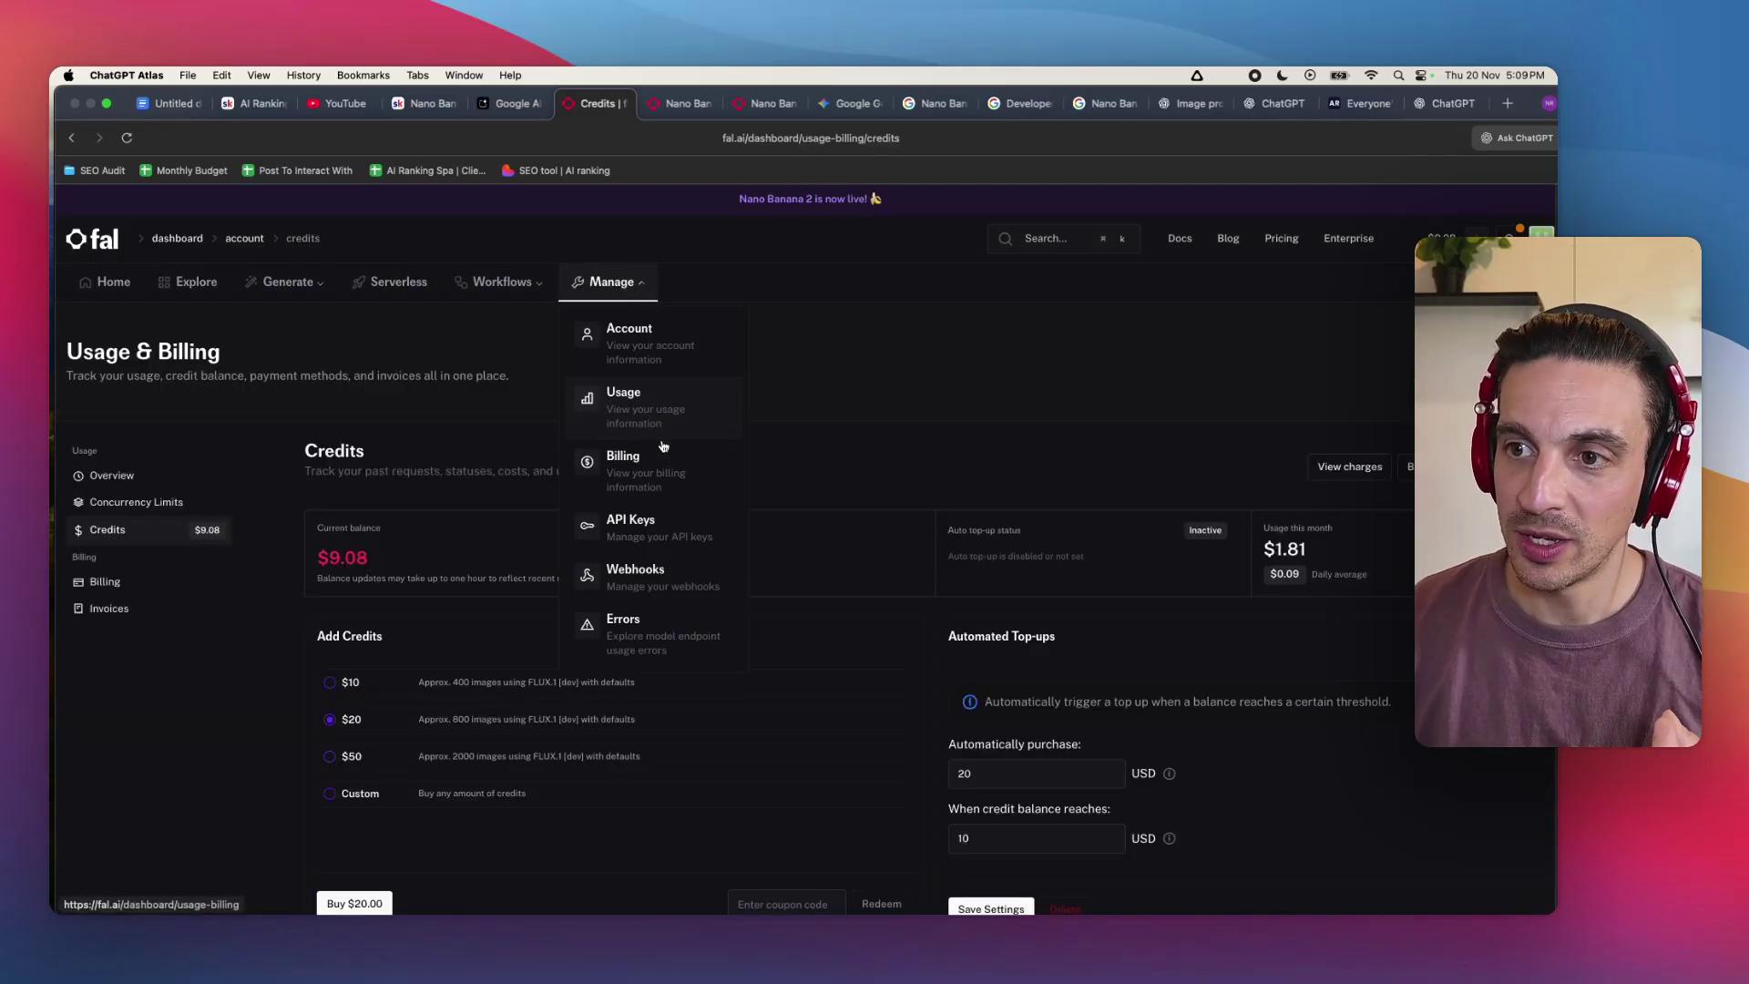
pyautogui.click(661, 467)
pyautogui.scroll(-5, 723, 487)
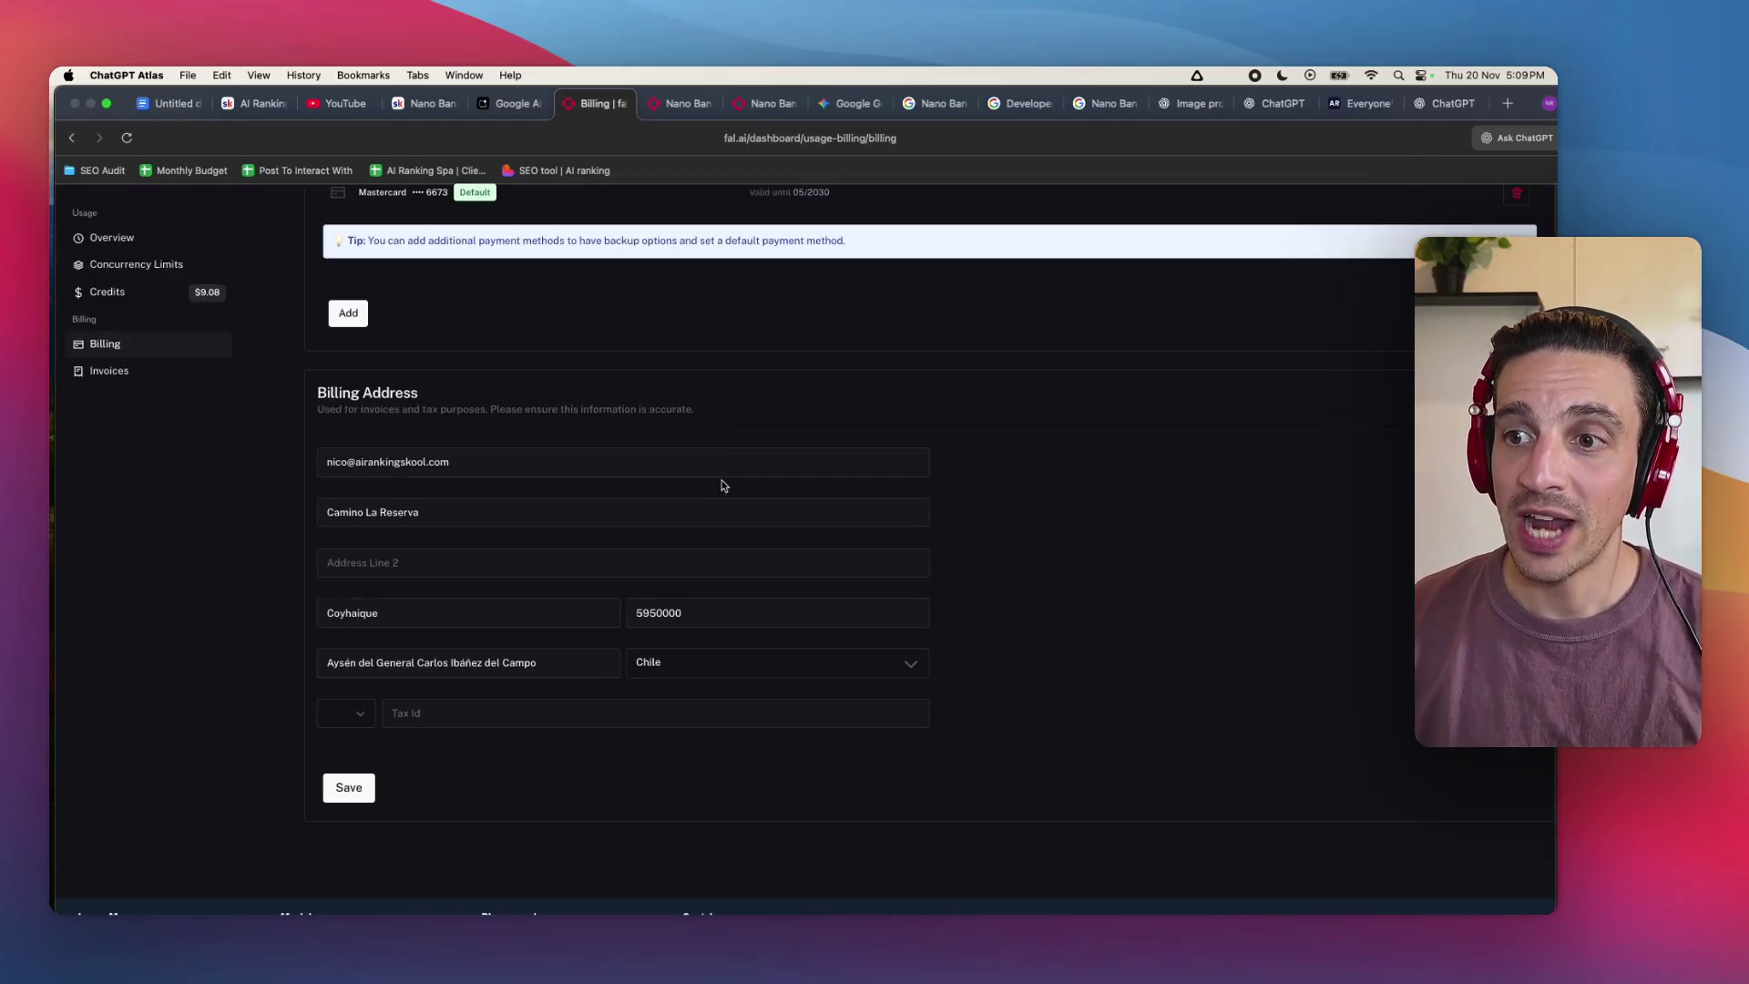
pyautogui.scroll(5, 724, 486)
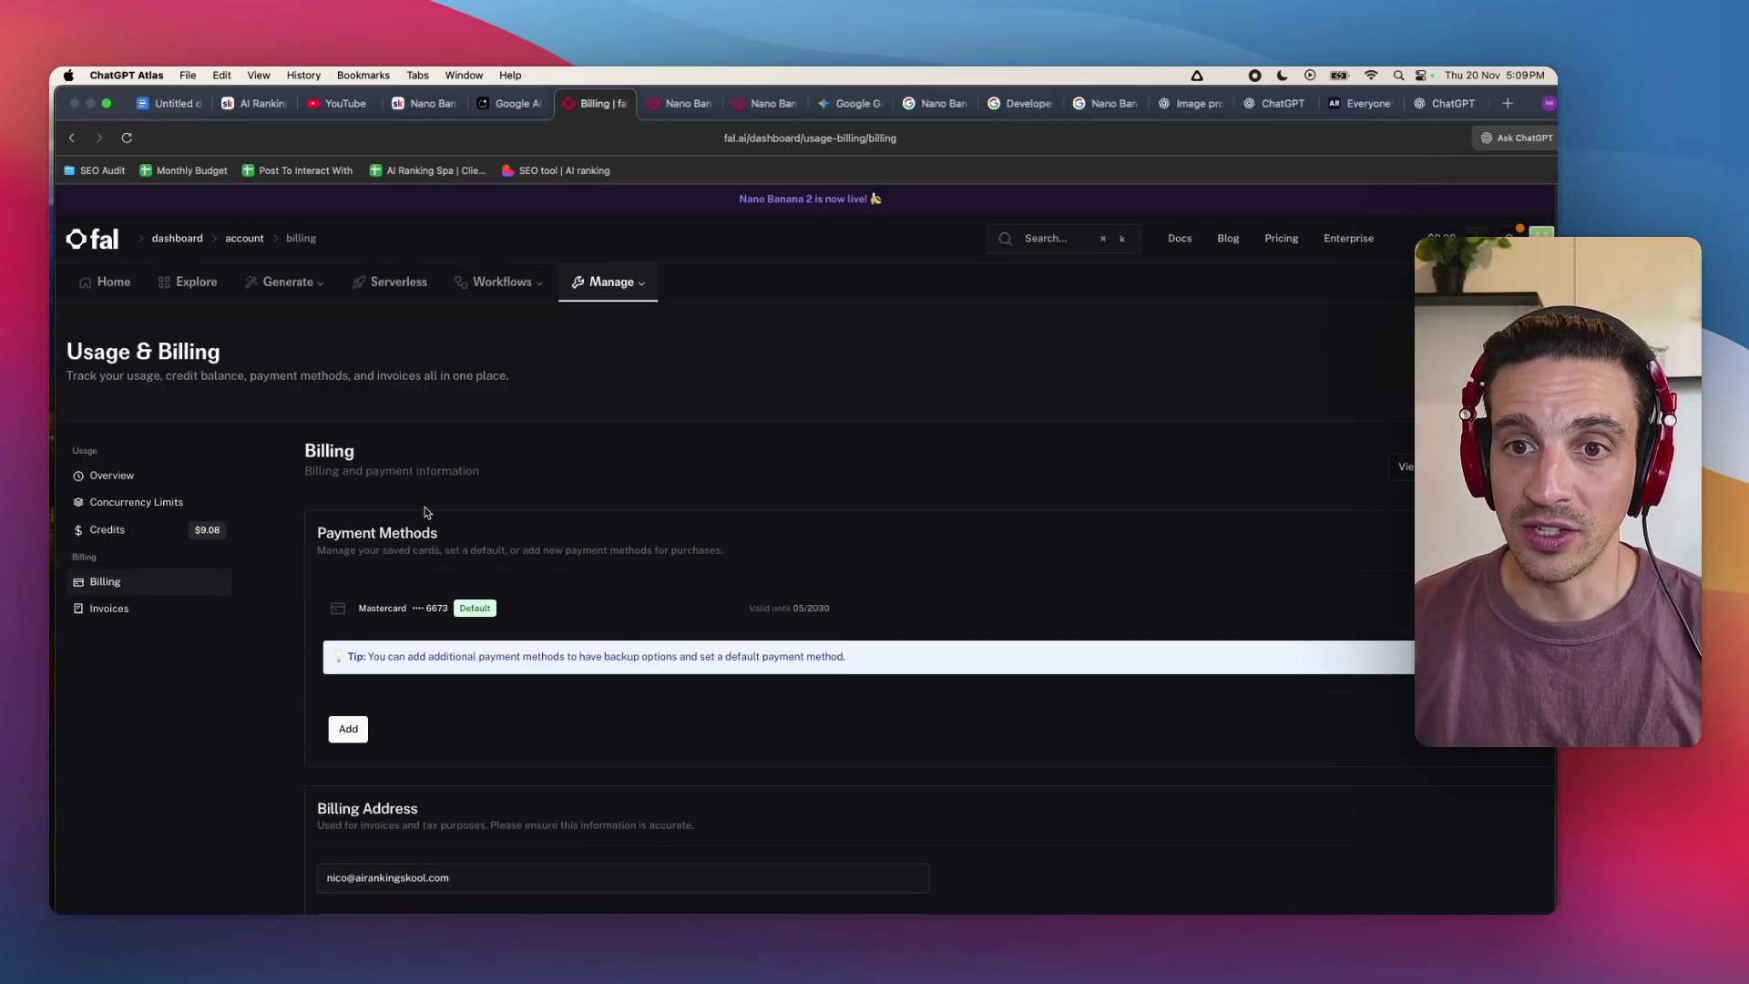
pyautogui.click(127, 531)
pyautogui.scroll(-3, 639, 517)
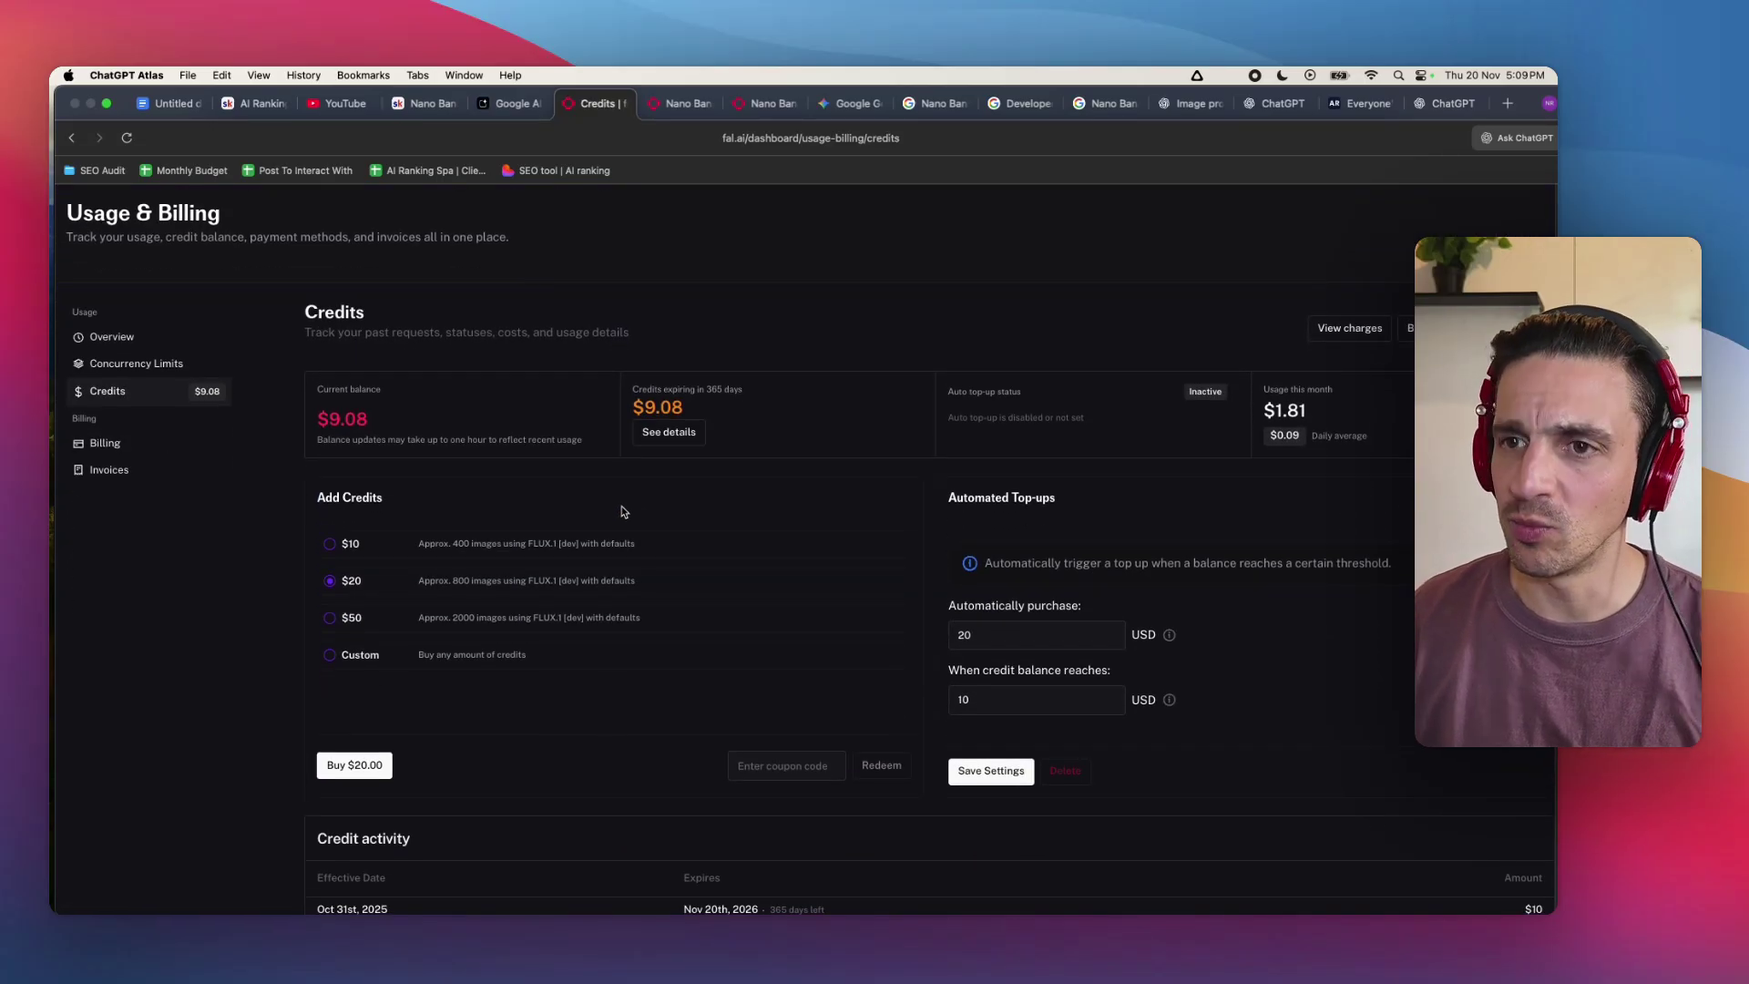
pyautogui.scroll(1, 621, 511)
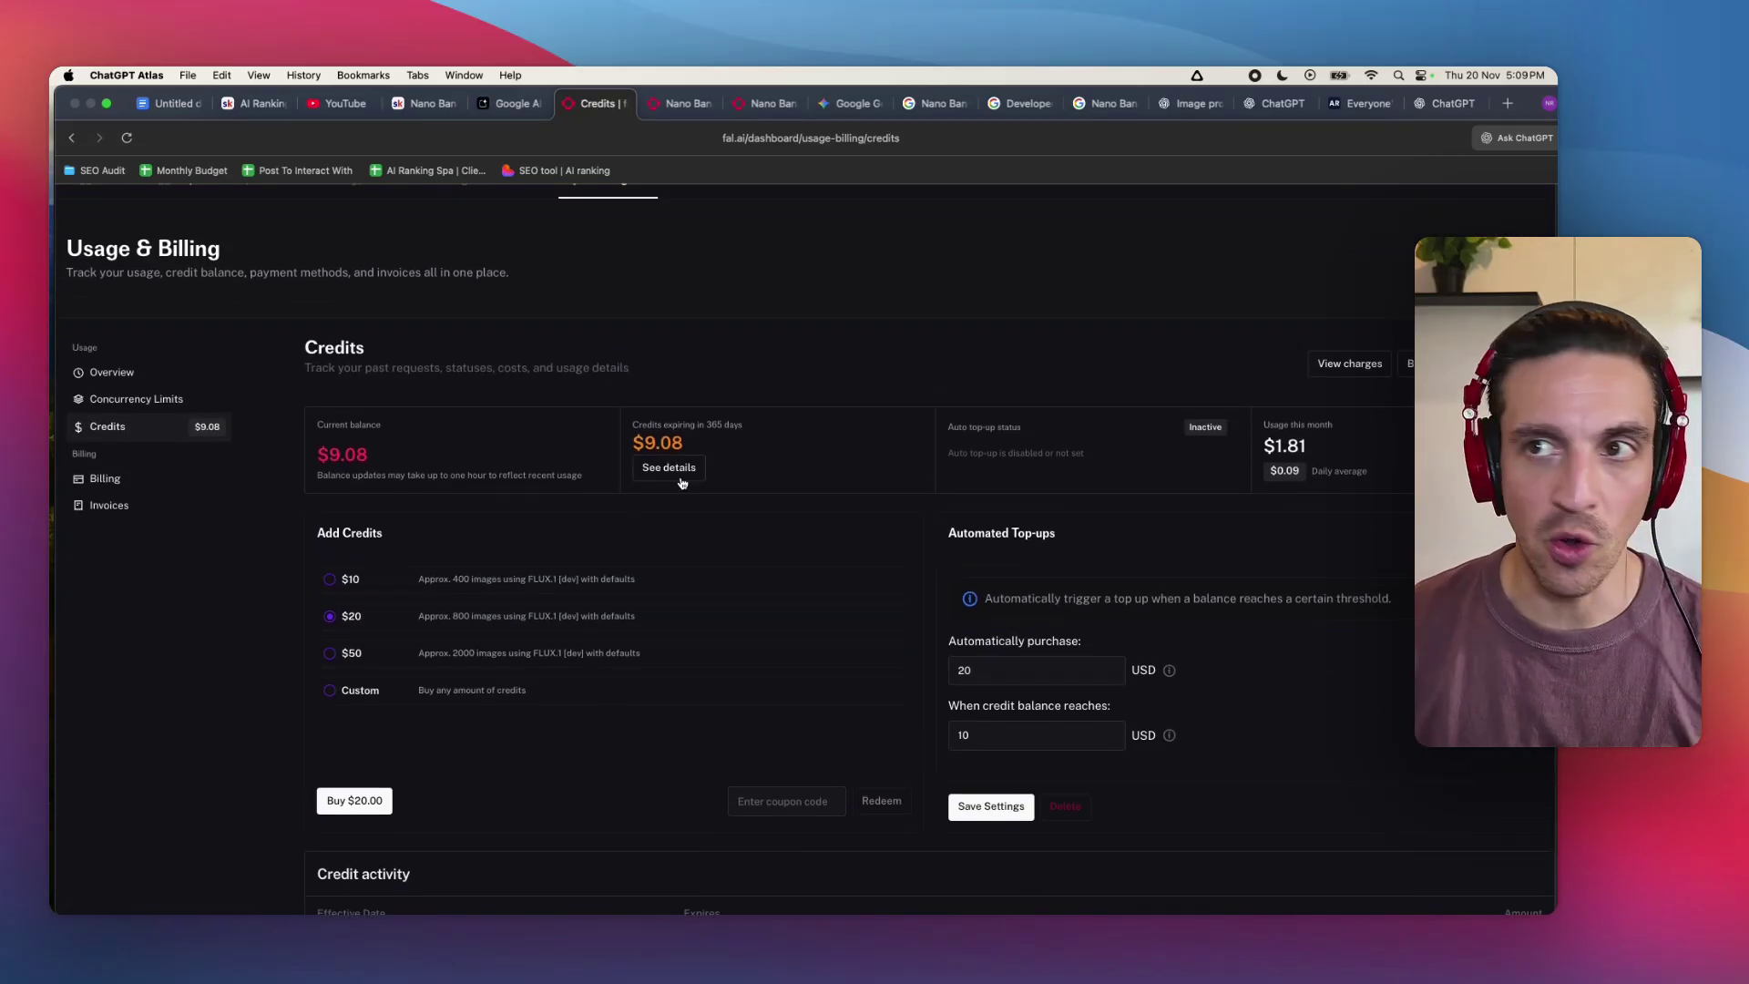
pyautogui.scroll(3, 685, 490)
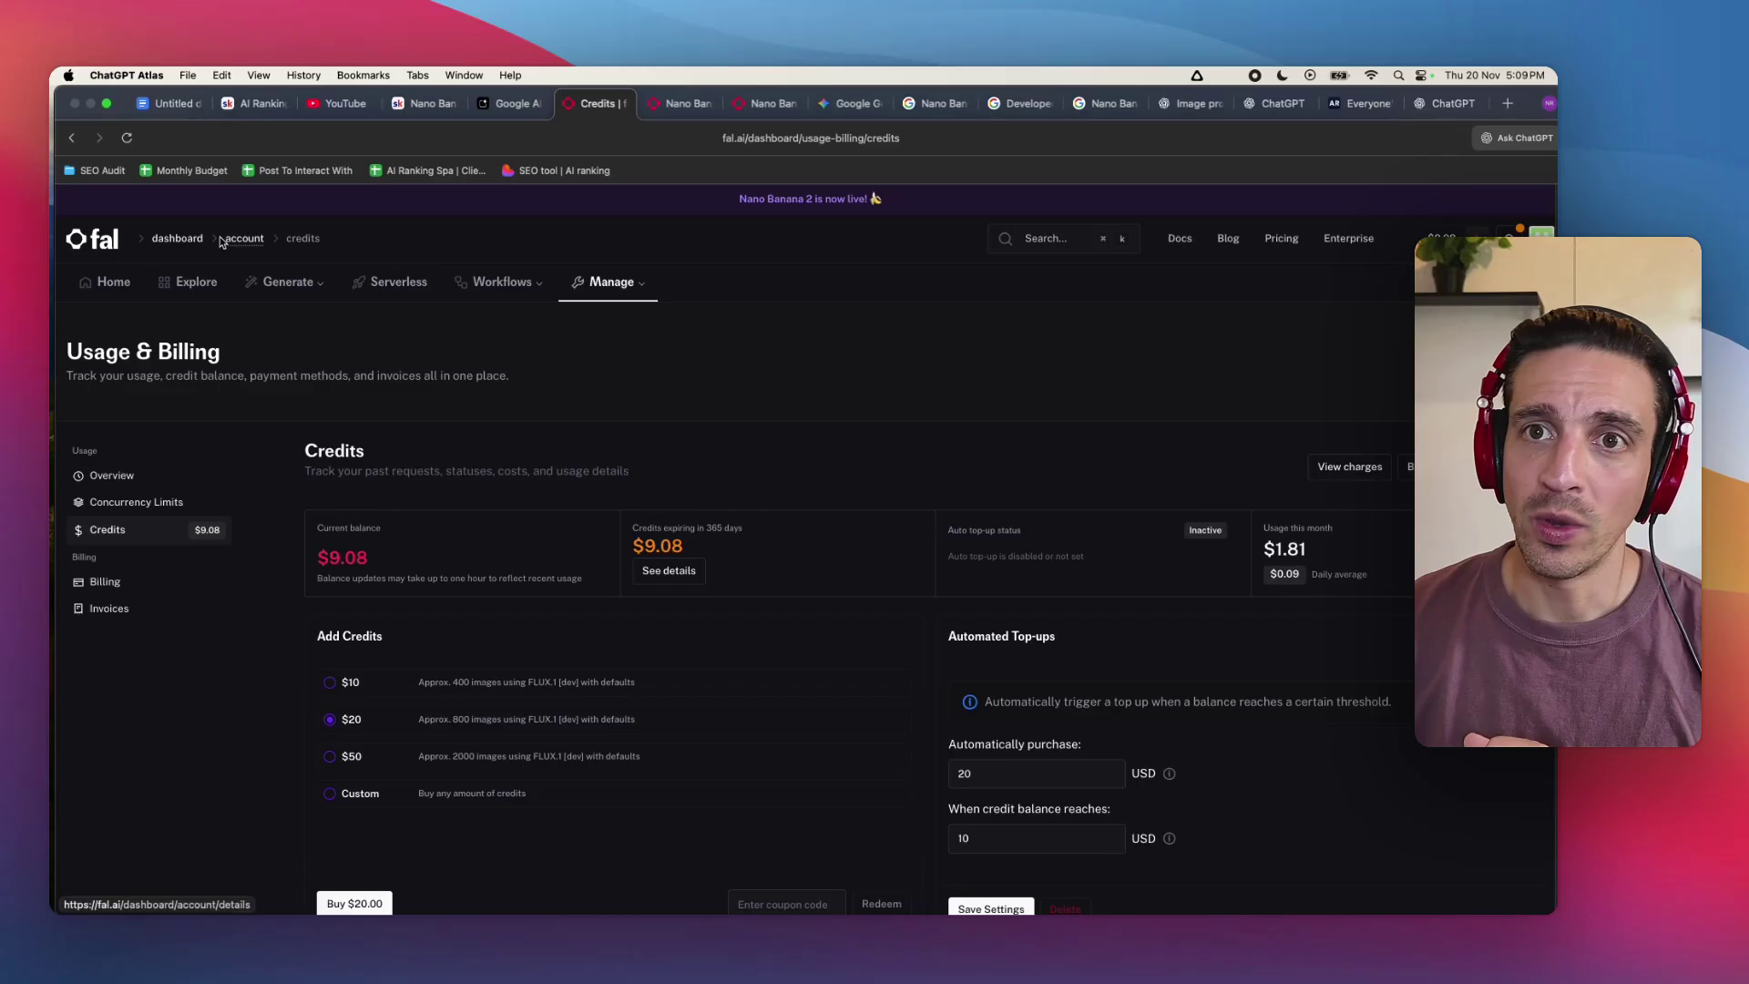
# Open the Nano Banana Pro playground, keeping the Text to Image mode
pyautogui.click(195, 282)
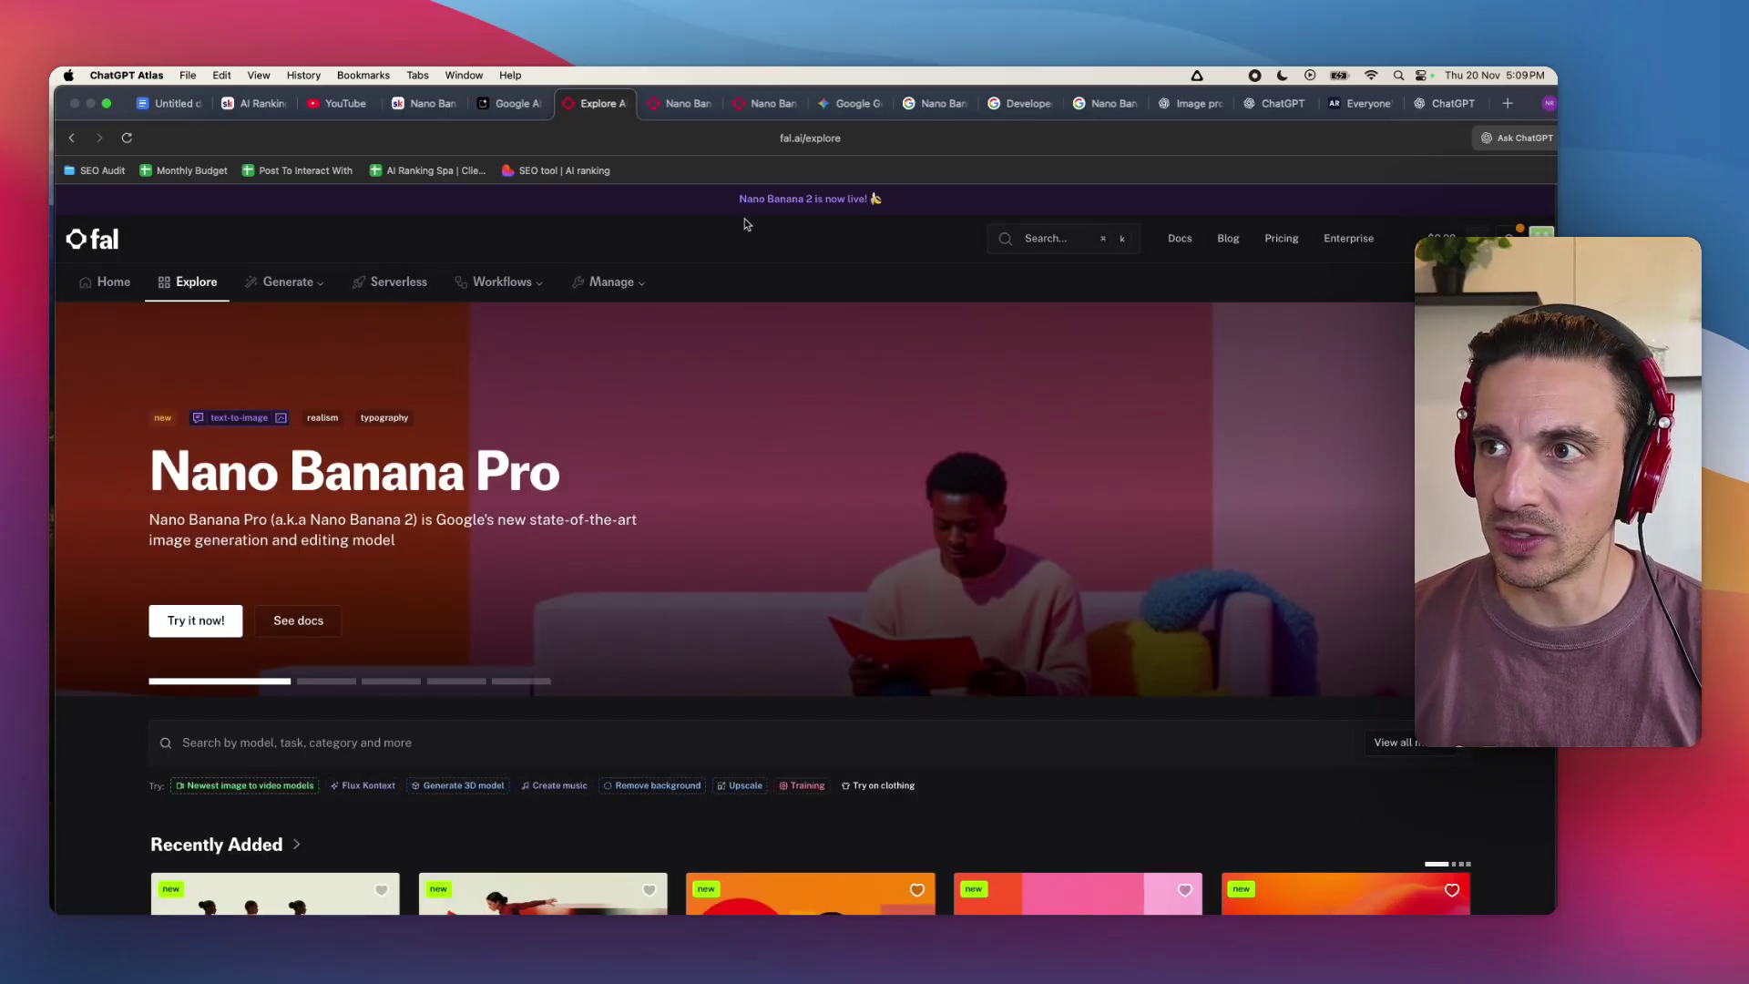
pyautogui.click(212, 621)
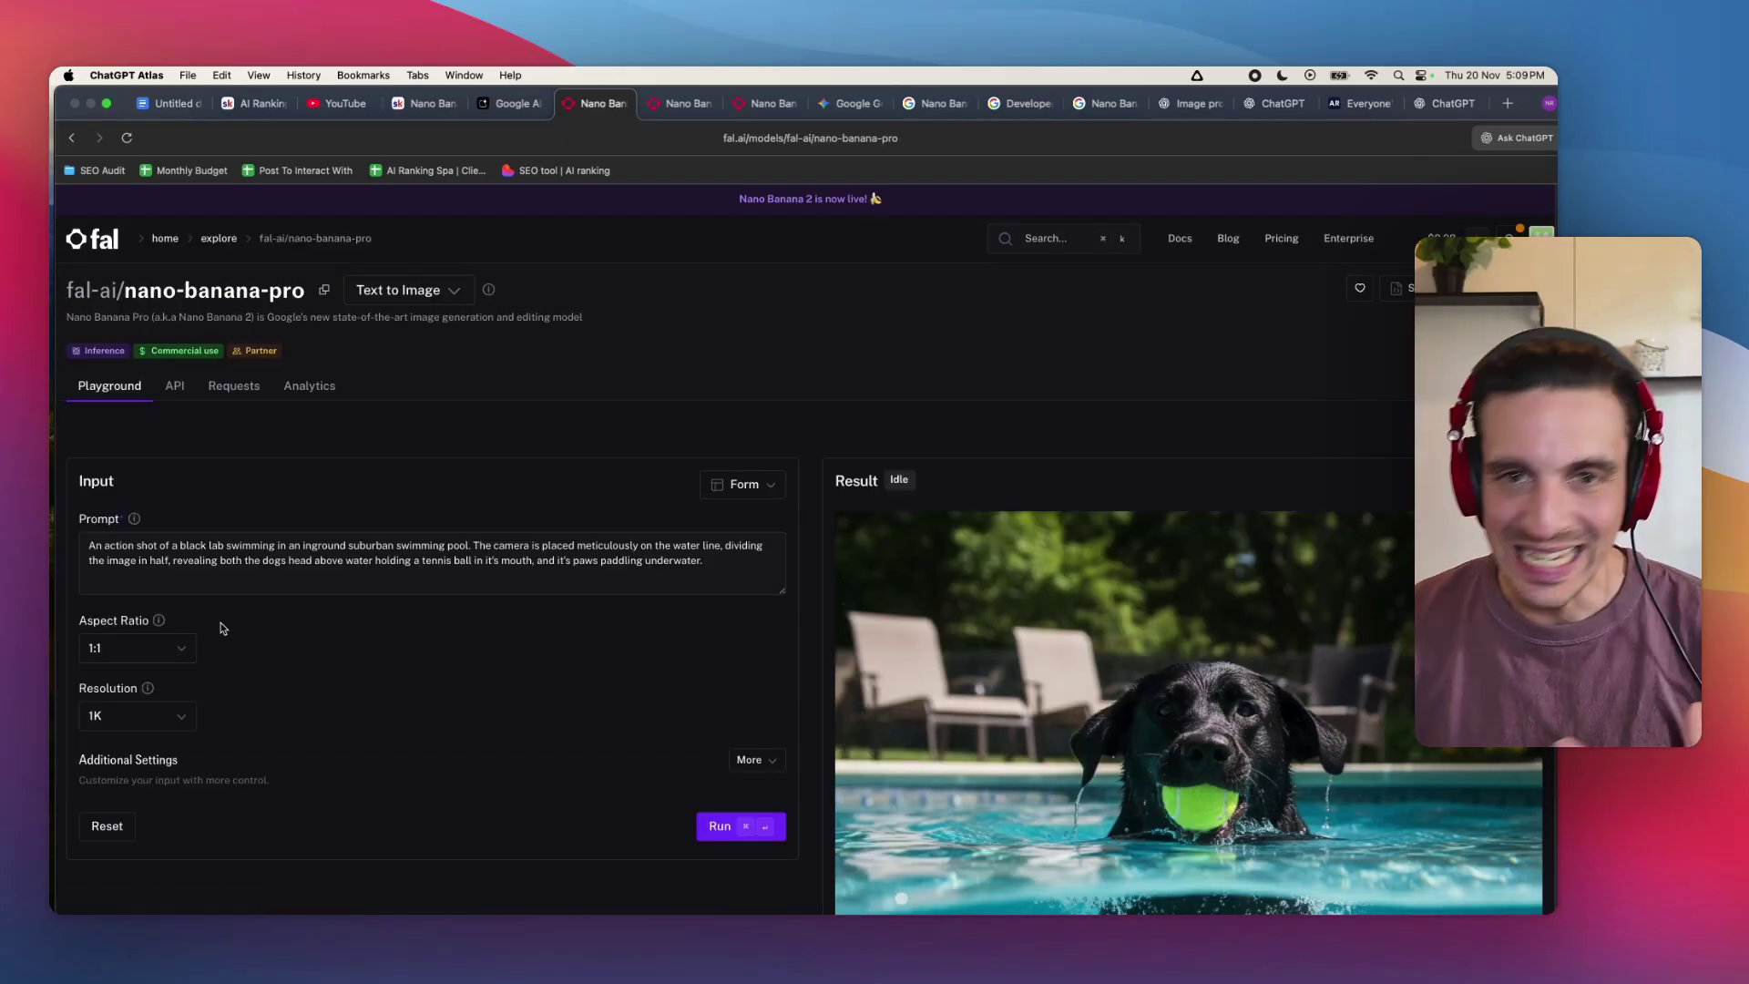
pyautogui.click(398, 289)
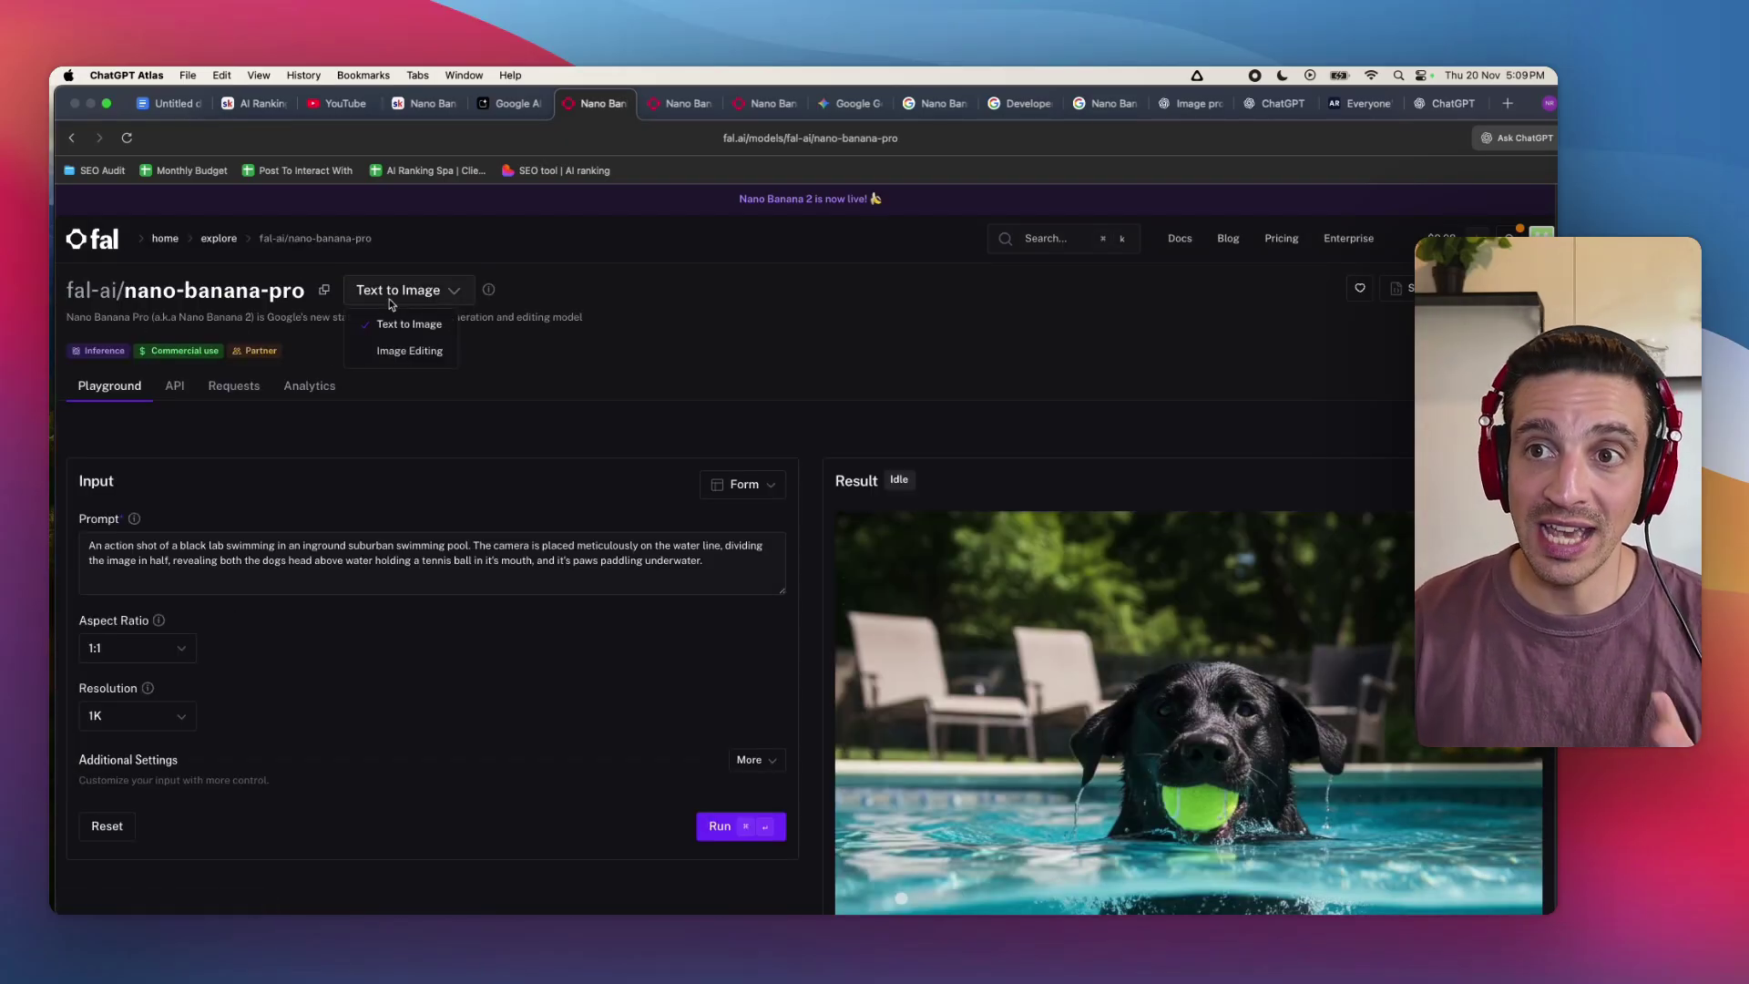
pyautogui.click(426, 329)
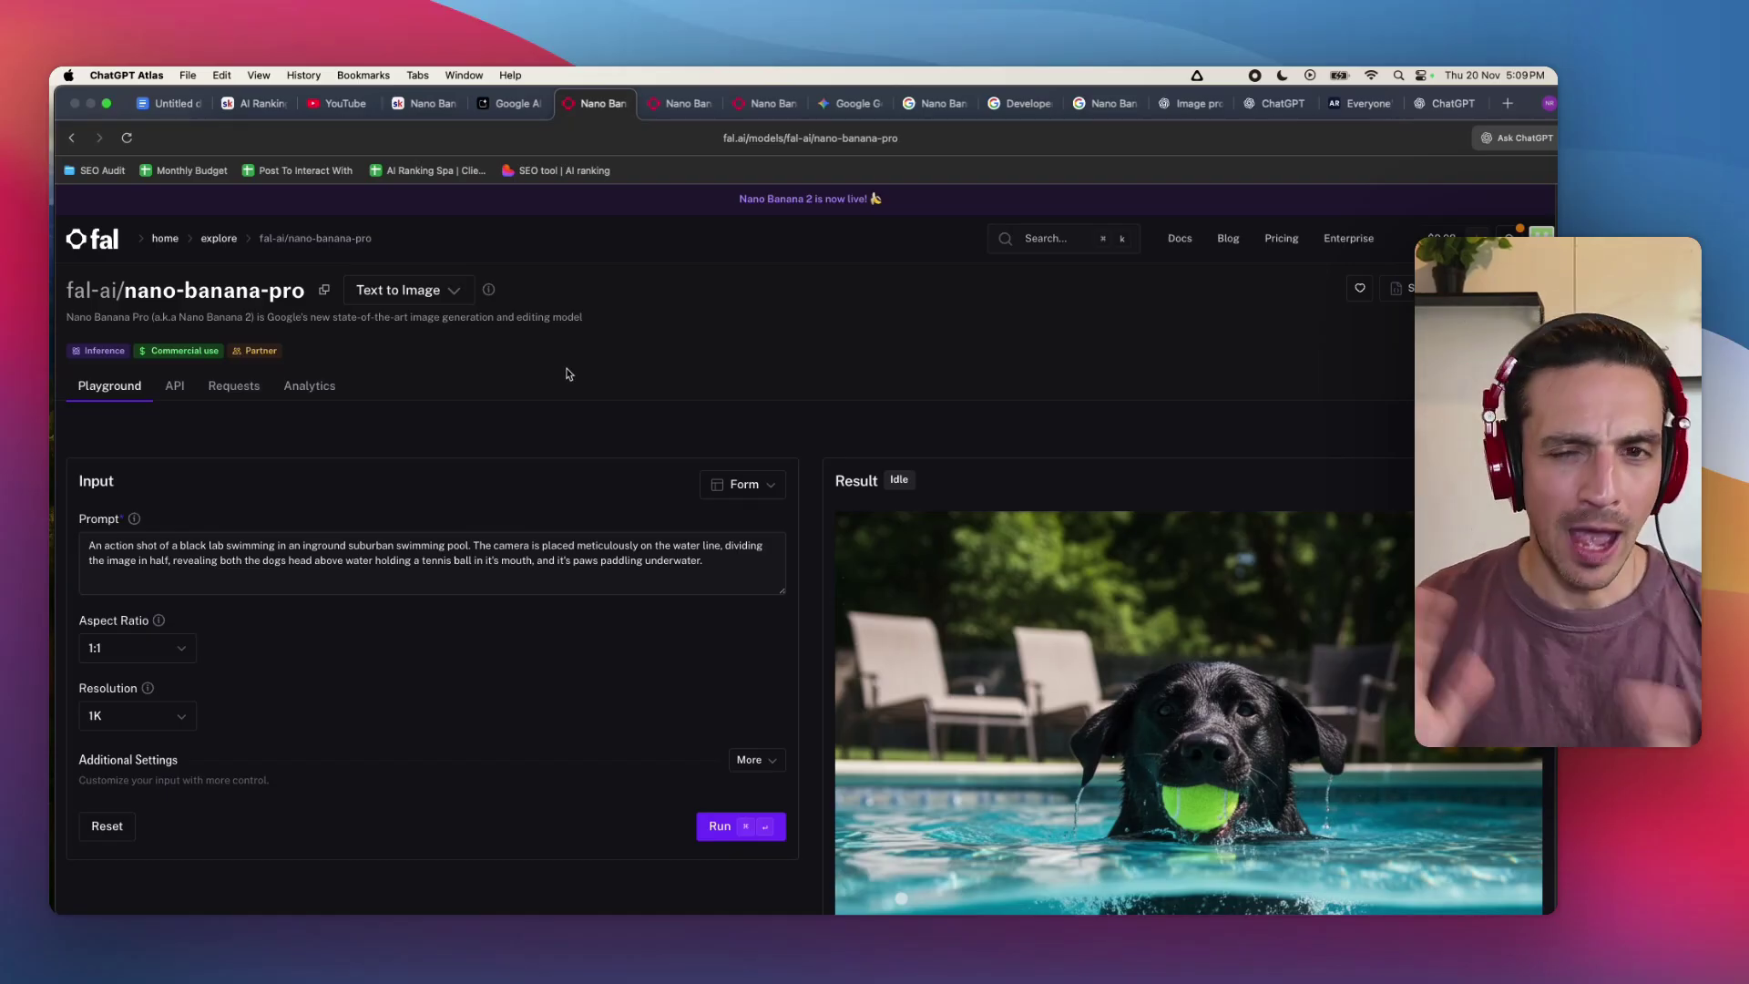
pyautogui.scroll(-1, 733, 574)
# Clear the sample dog-in-pool prompt and view the dog result full size
pyautogui.click(669, 551)
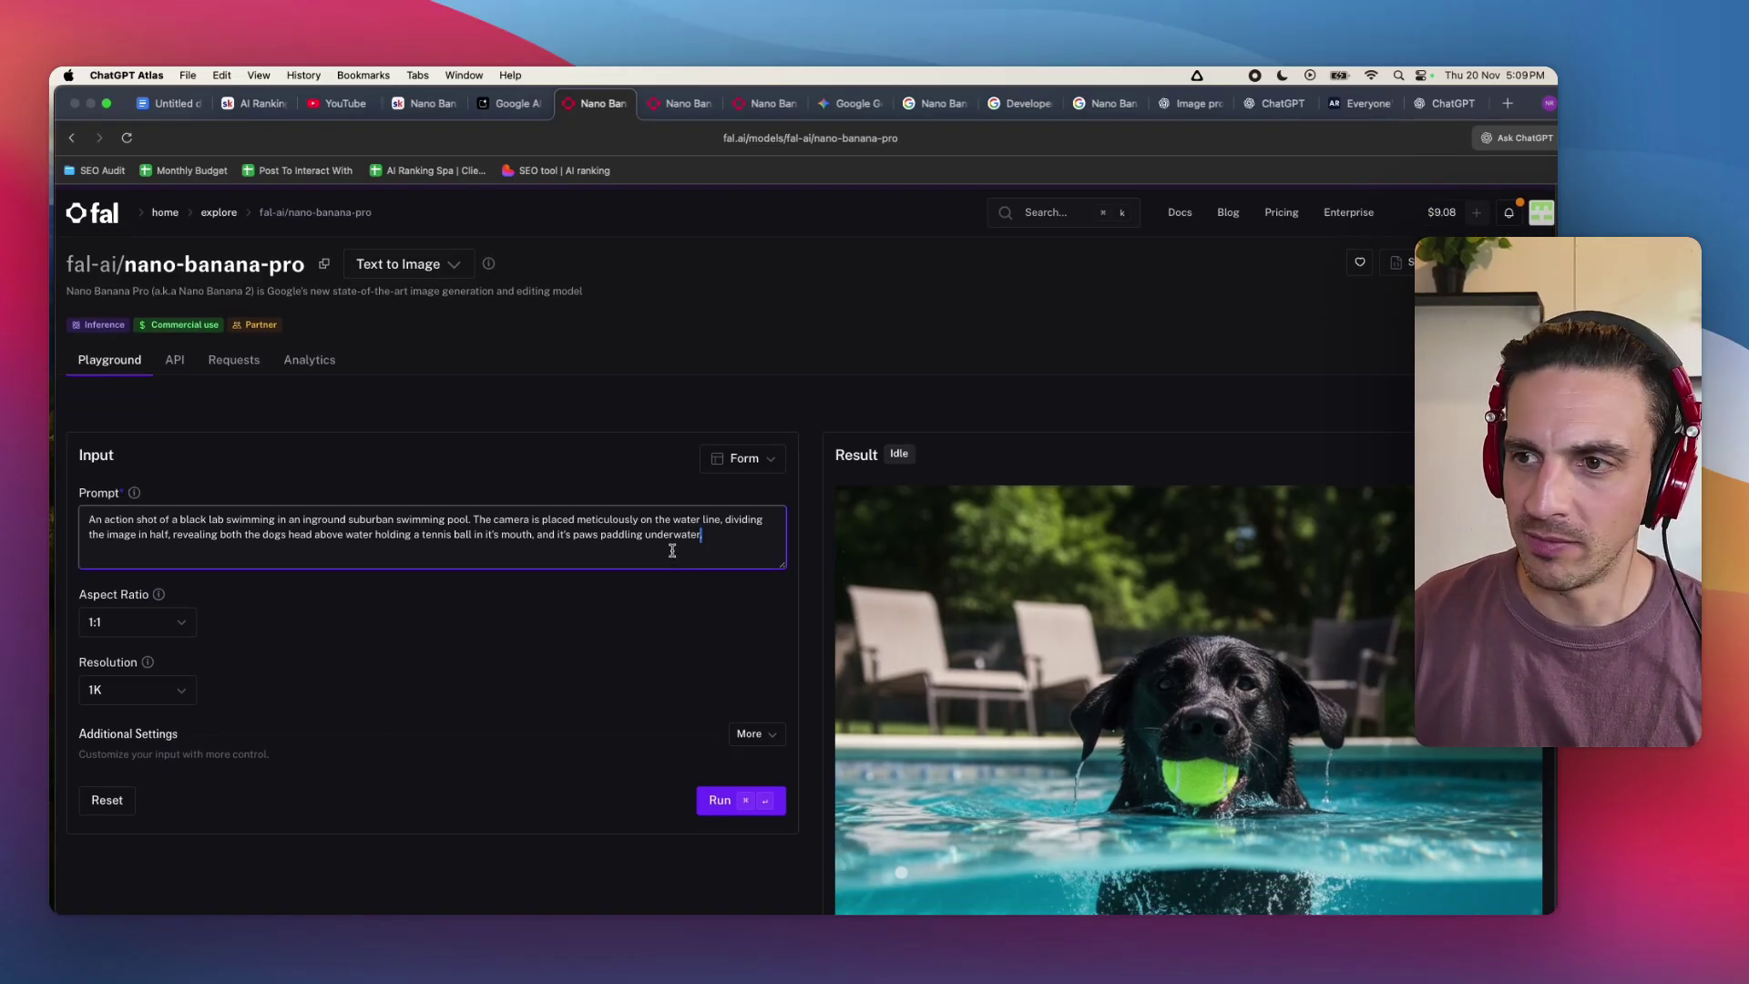
pyautogui.press('super+a')
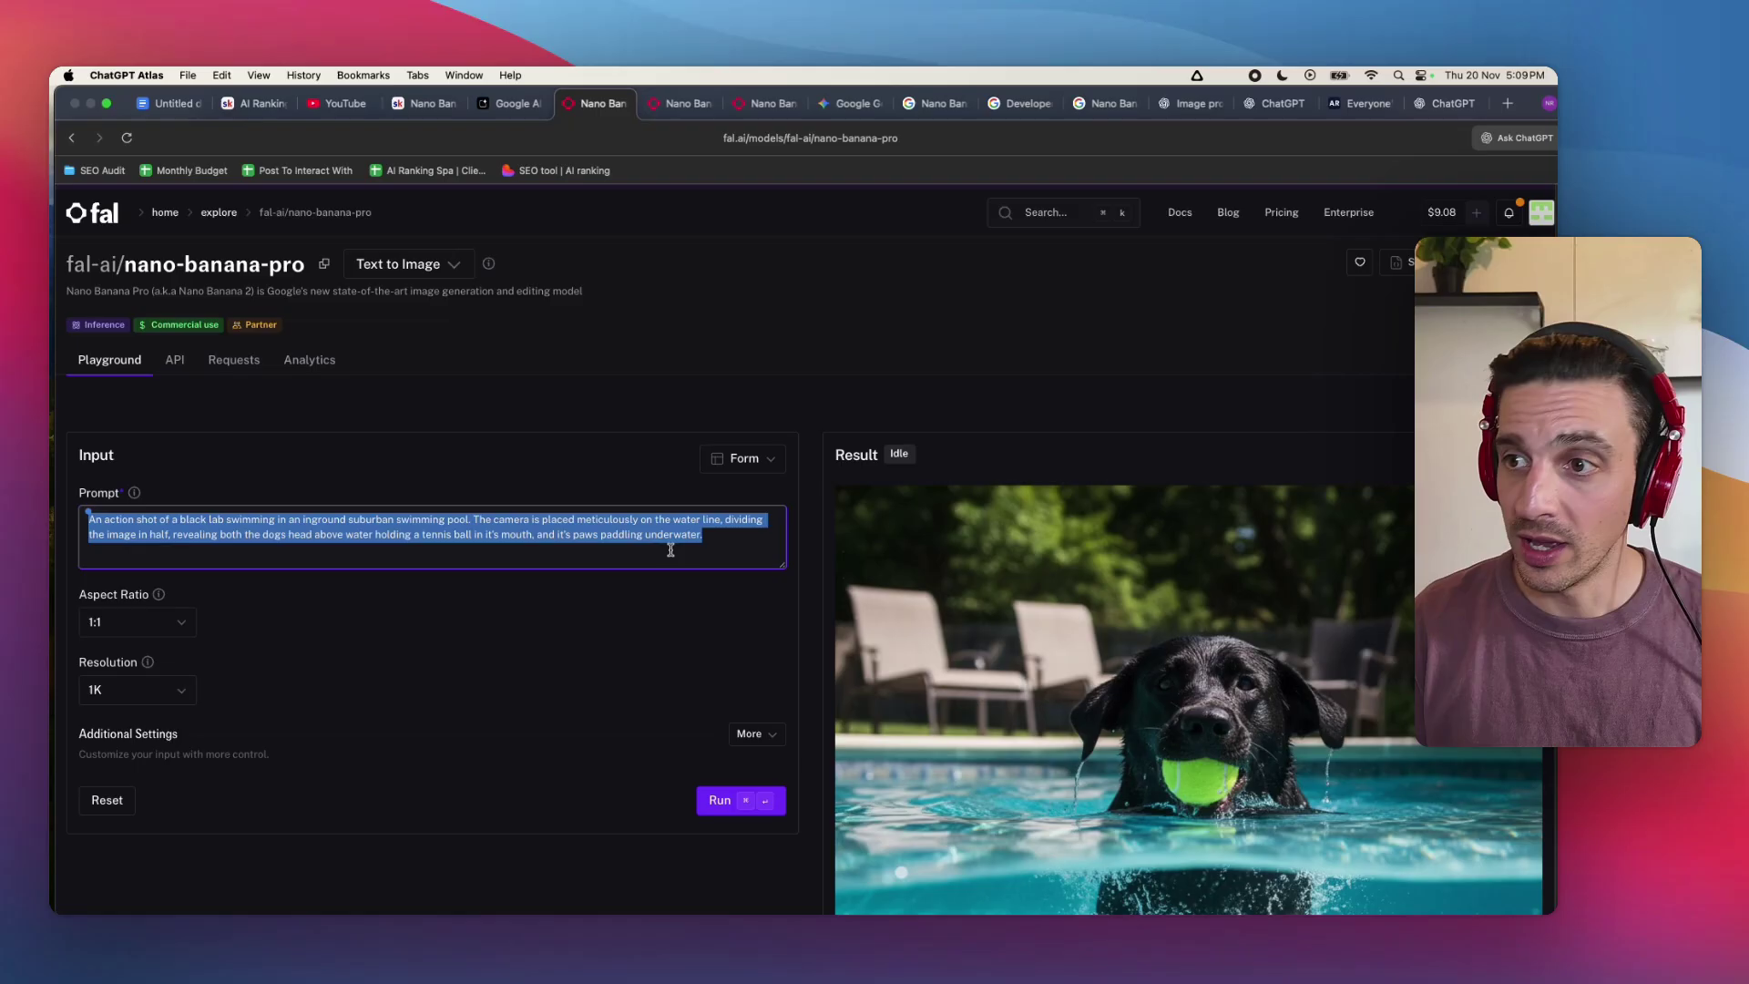
pyautogui.scroll(-4, 1250, 598)
pyautogui.scroll(-1, 1251, 596)
pyautogui.scroll(-4, 1251, 603)
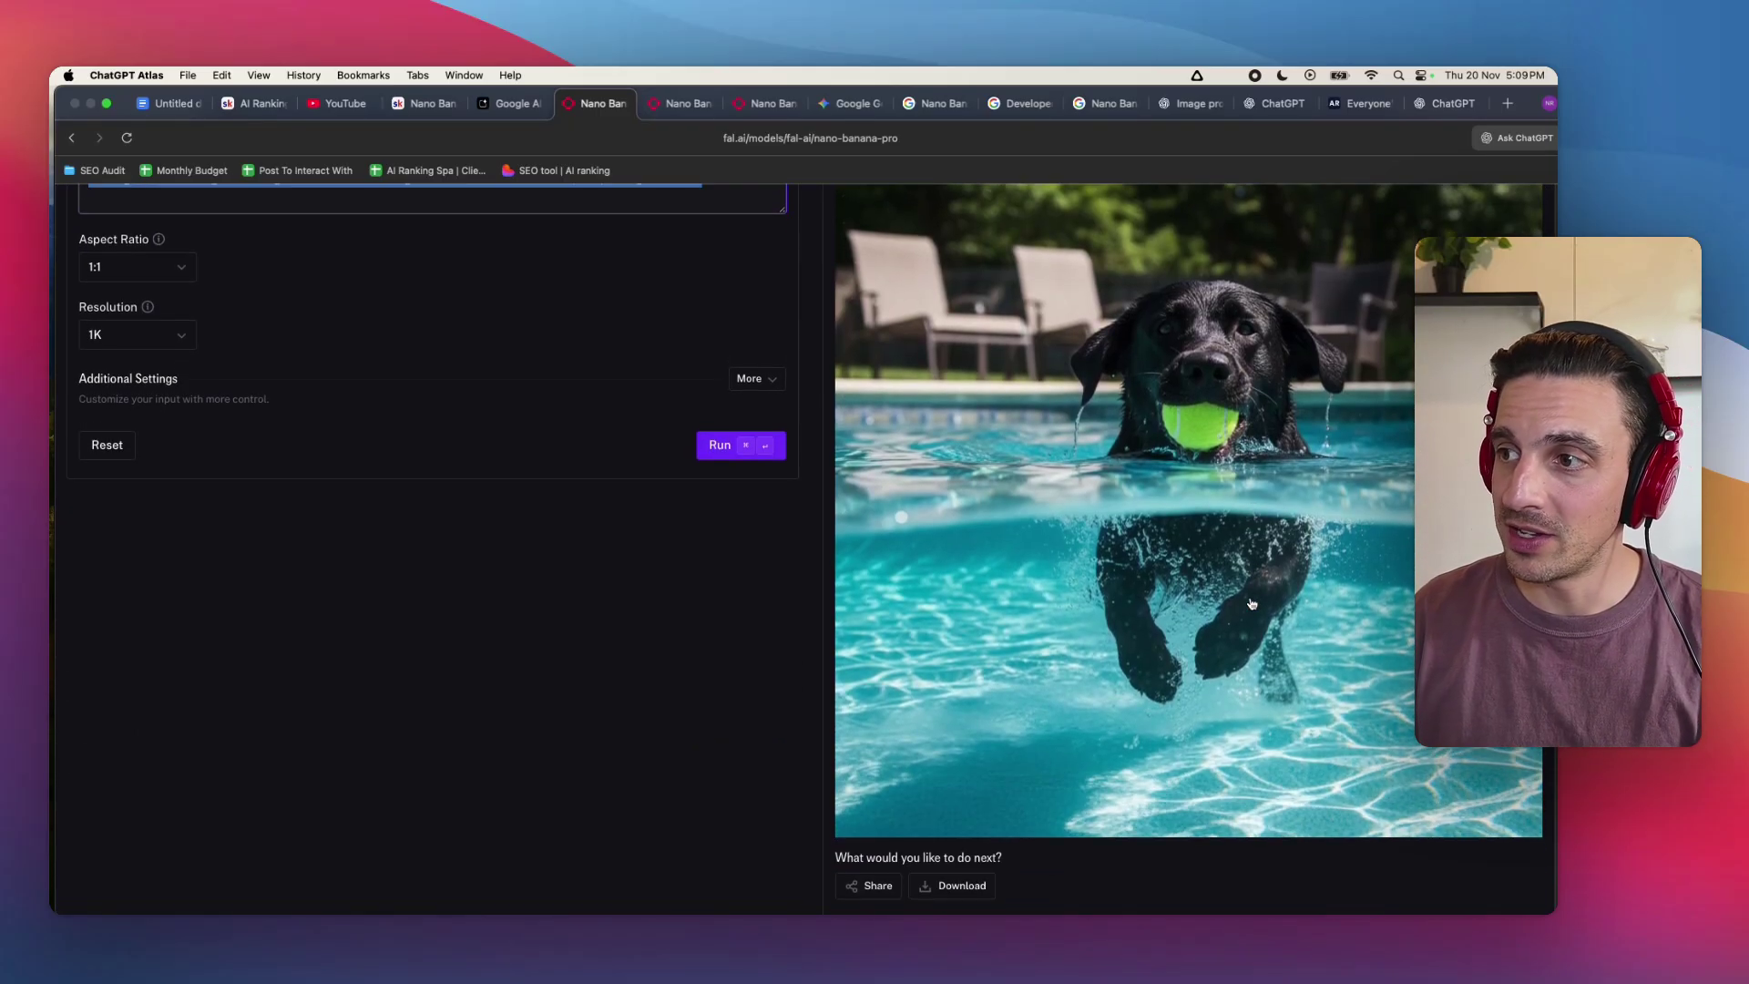
pyautogui.click(1250, 597)
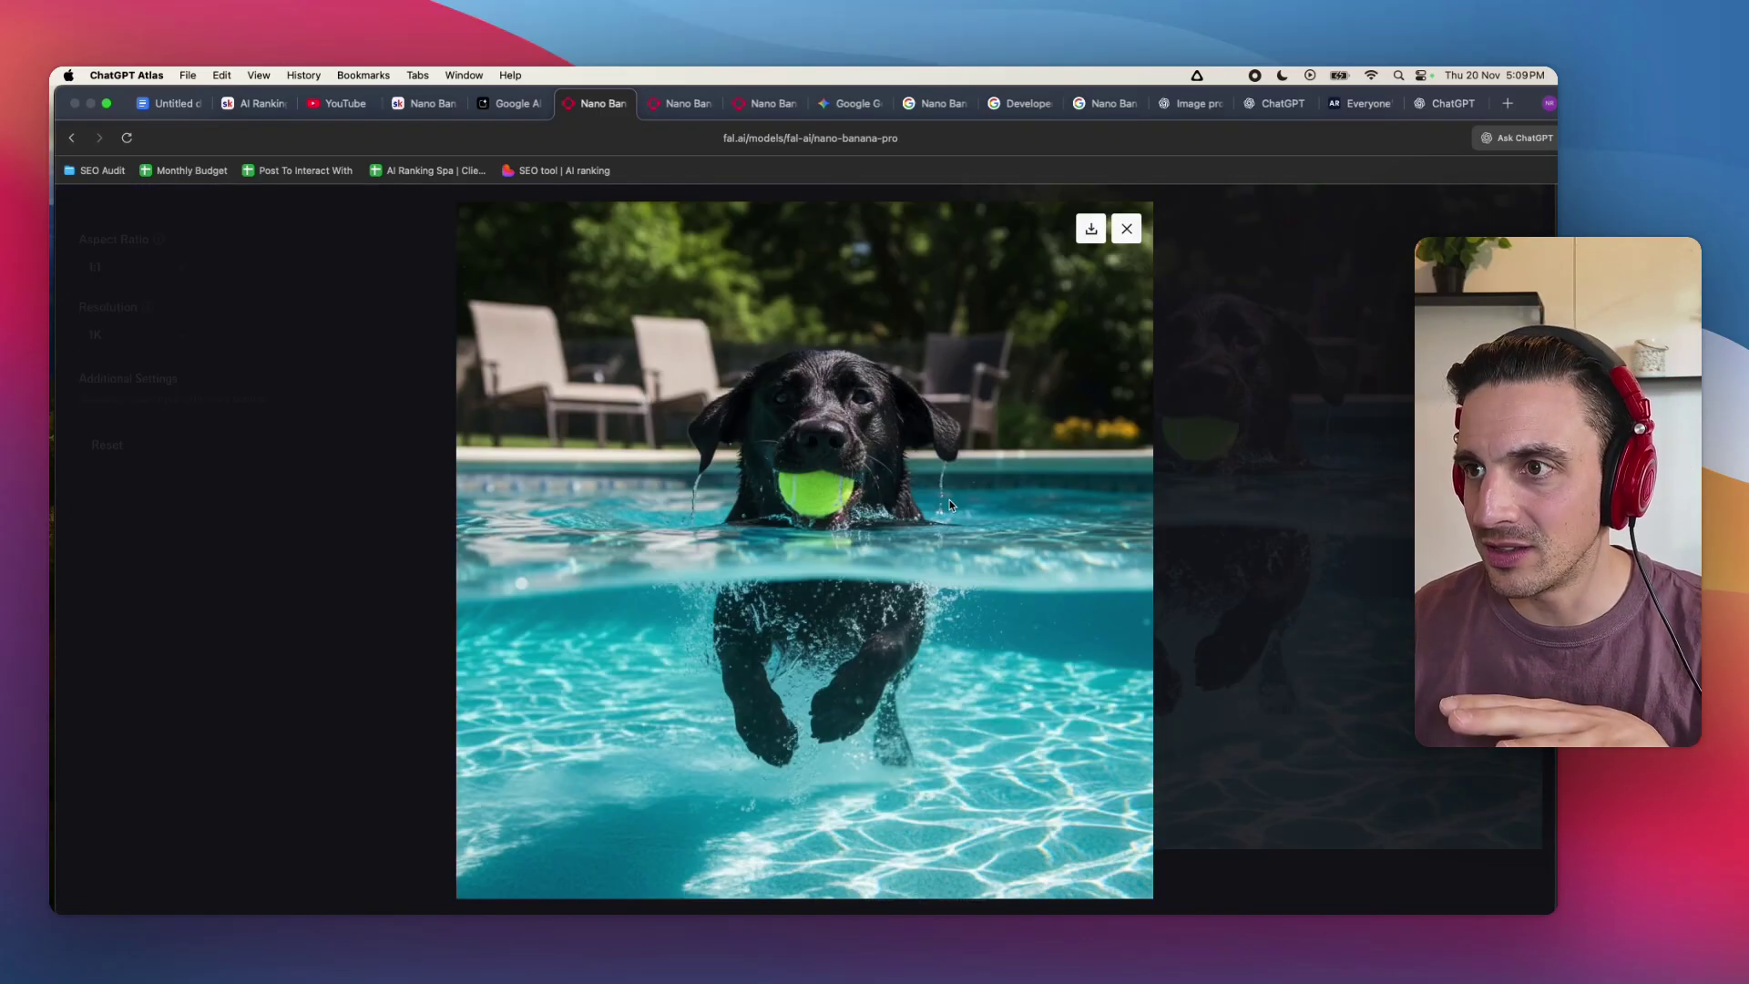
pyautogui.press('Escape')
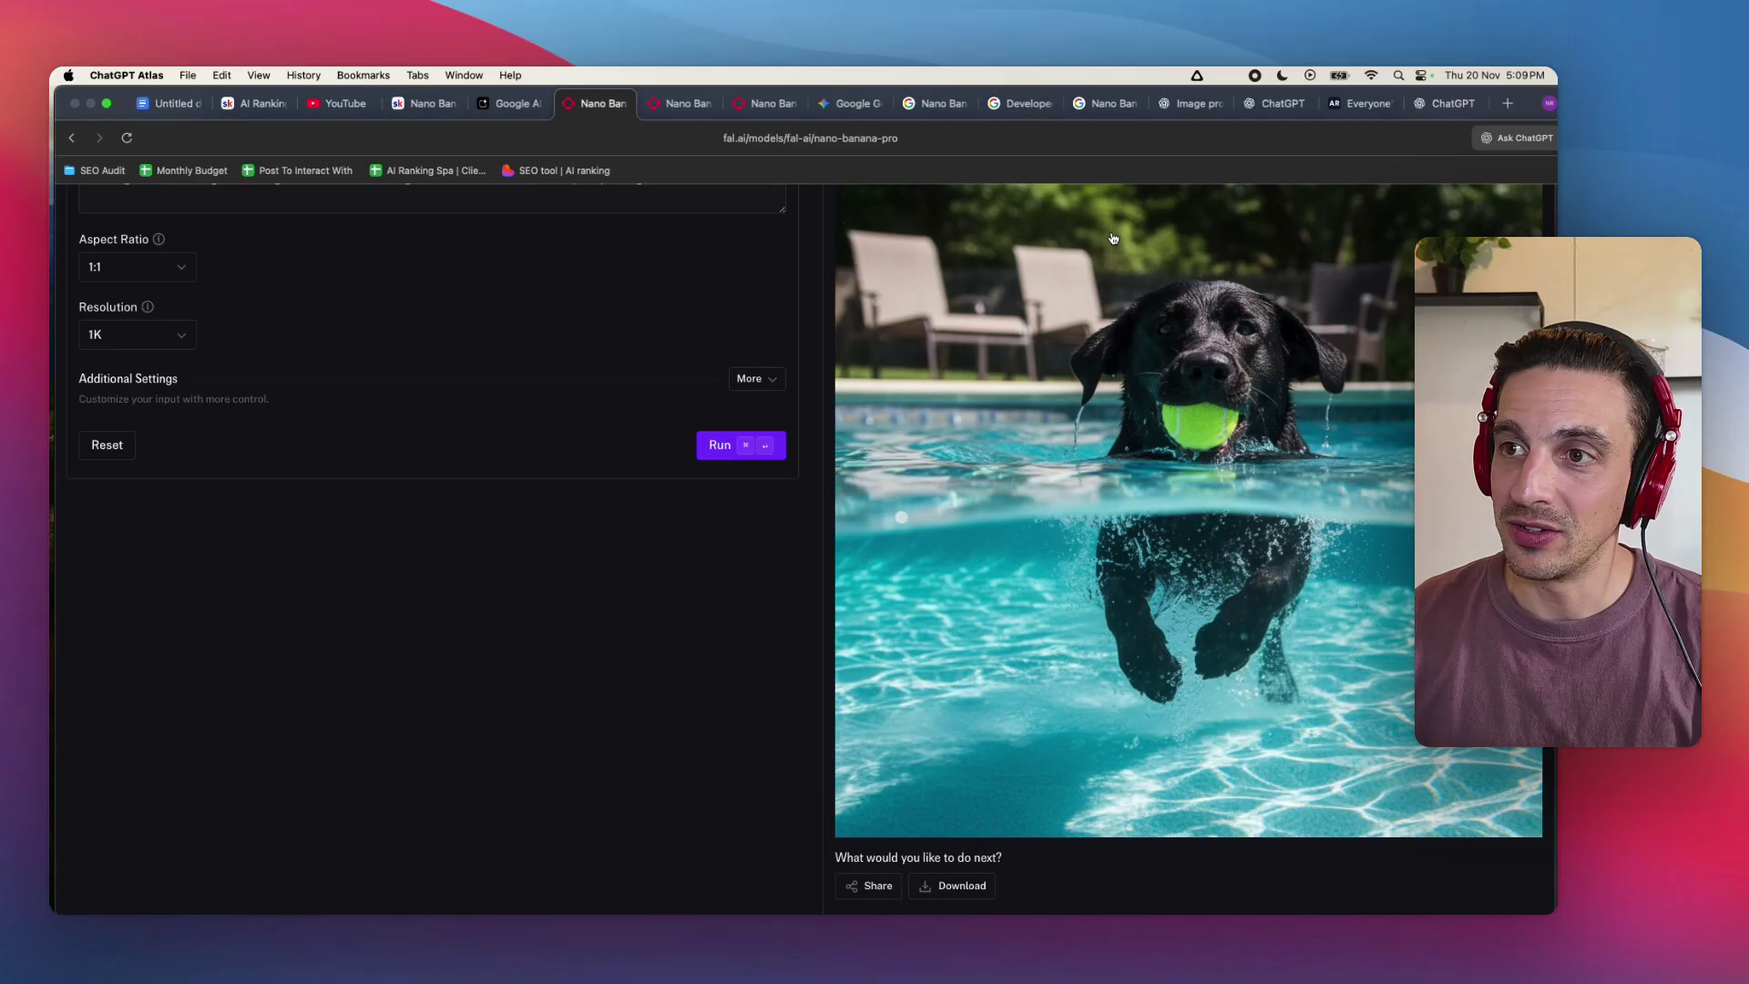
pyautogui.scroll(5, 304, 721)
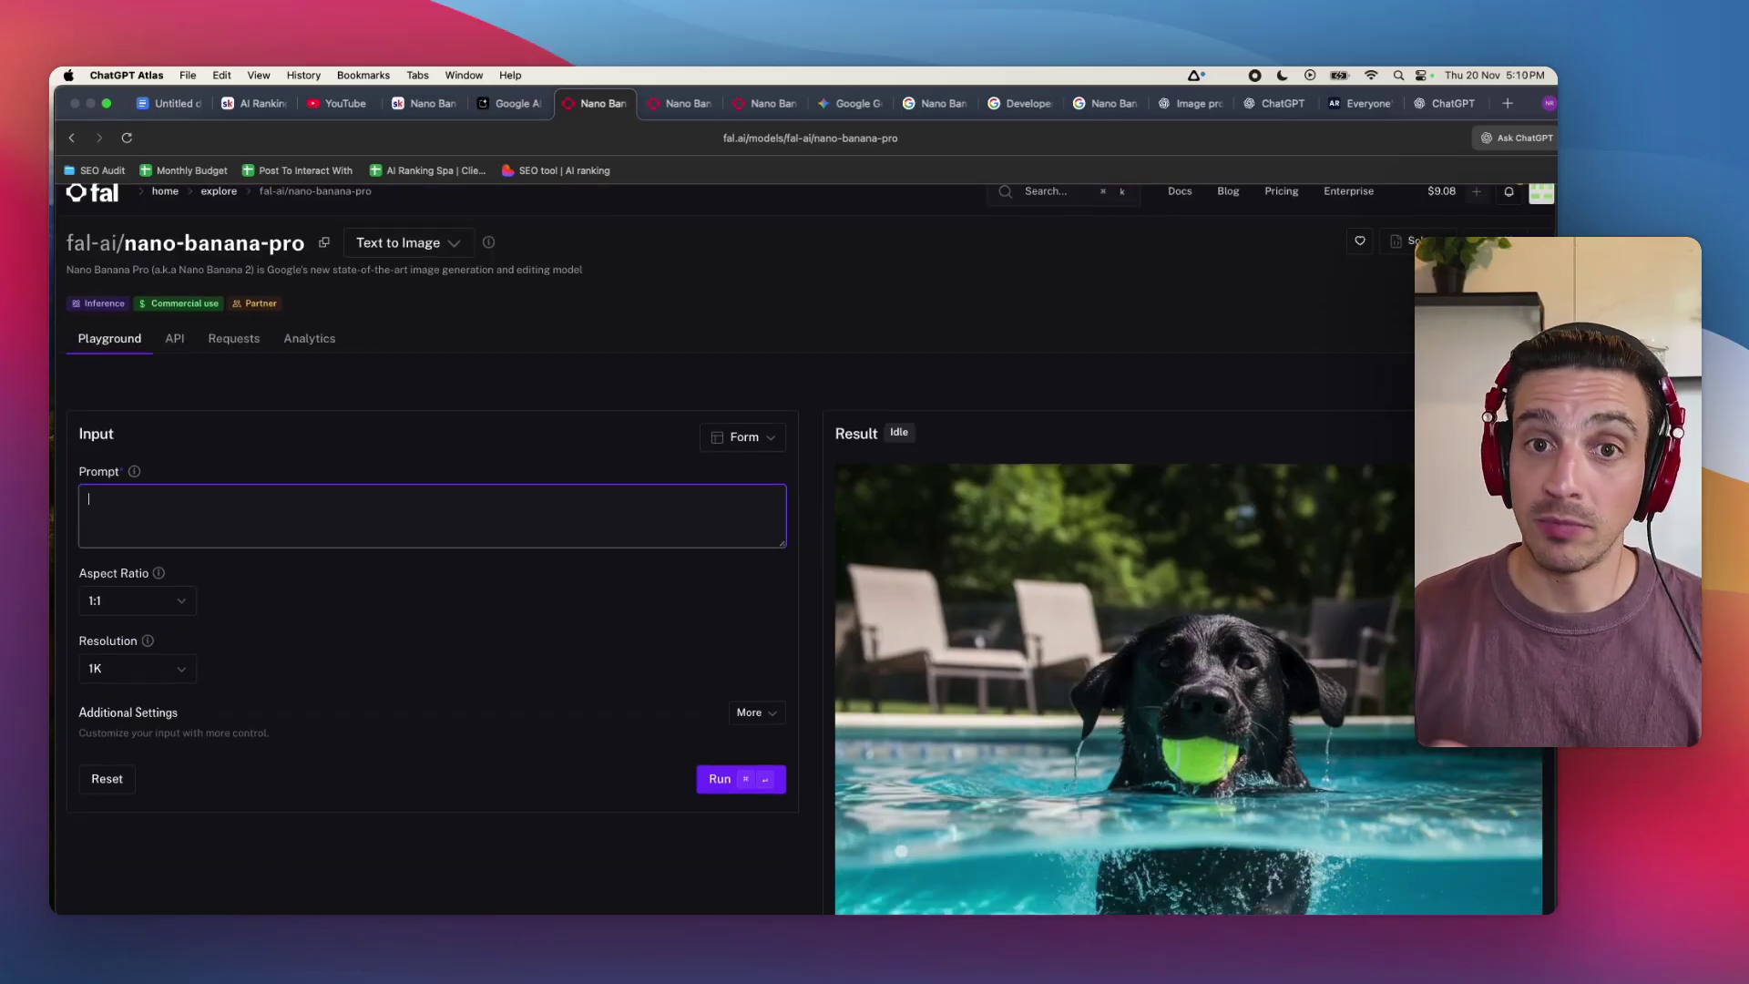
# Dictate the Arabian horse in Patagonian mountains prompt, set 16:9 and 2K, and run it
pyautogui.hotkey('alt', 'space')
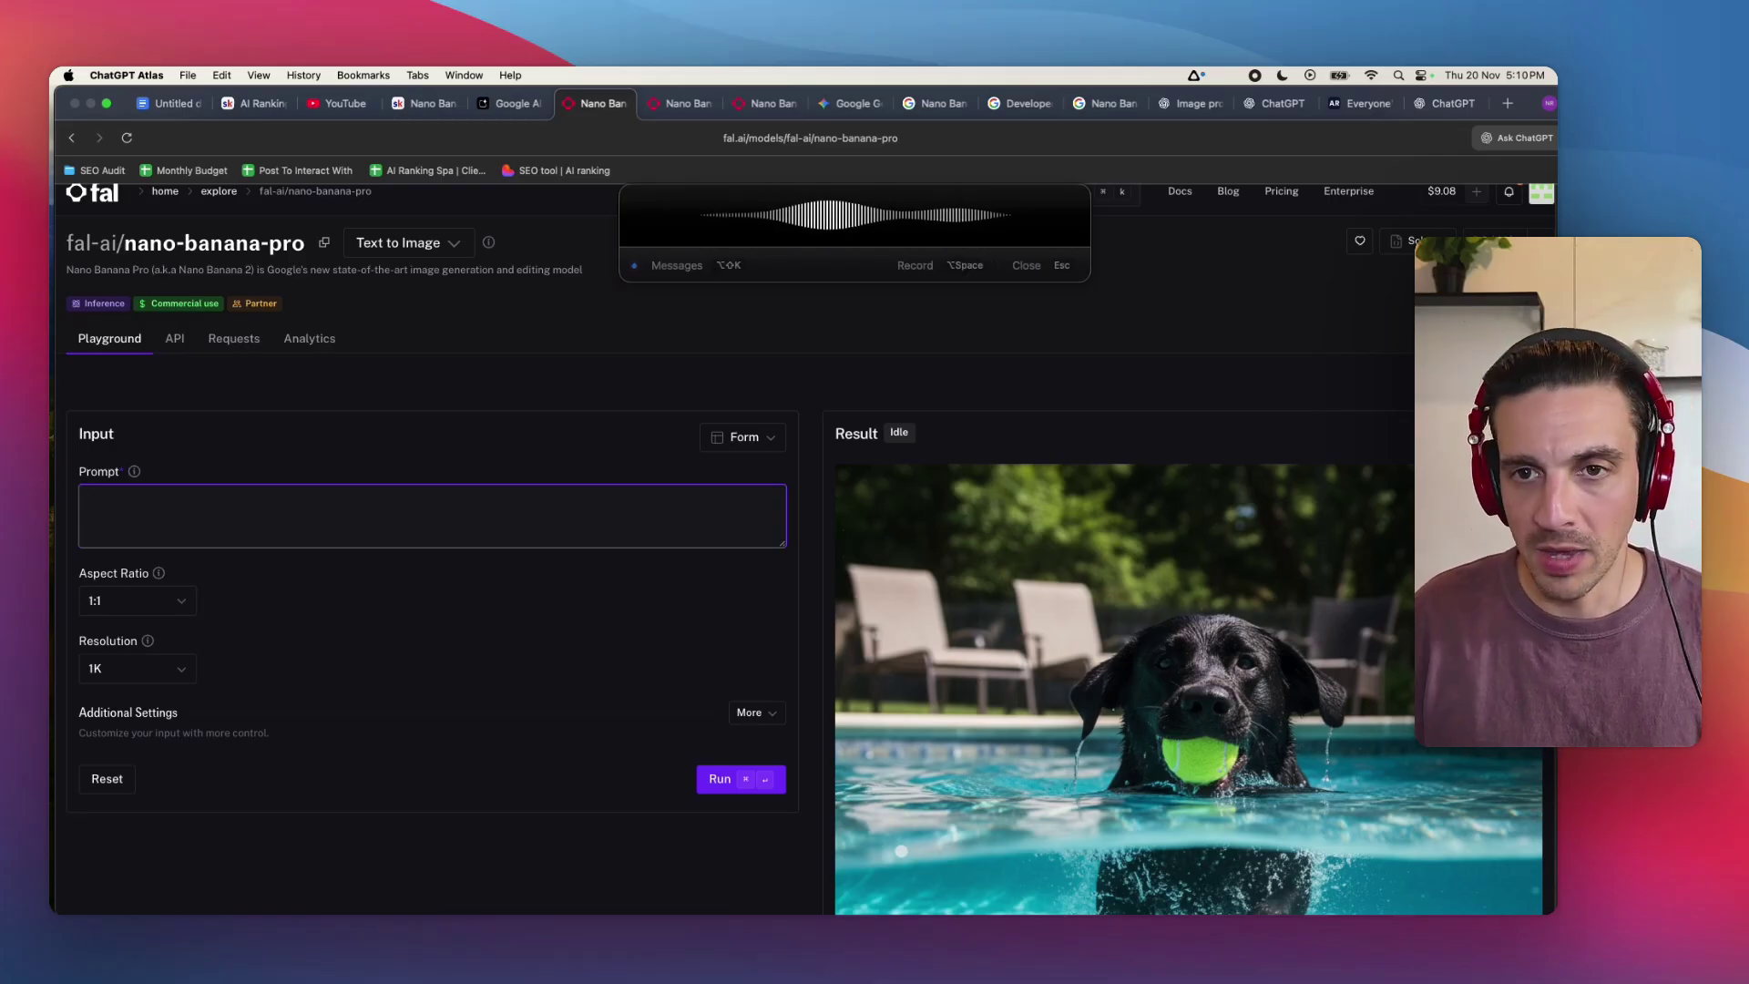
pyautogui.hotkey('alt', 'space')
pyautogui.click(180, 601)
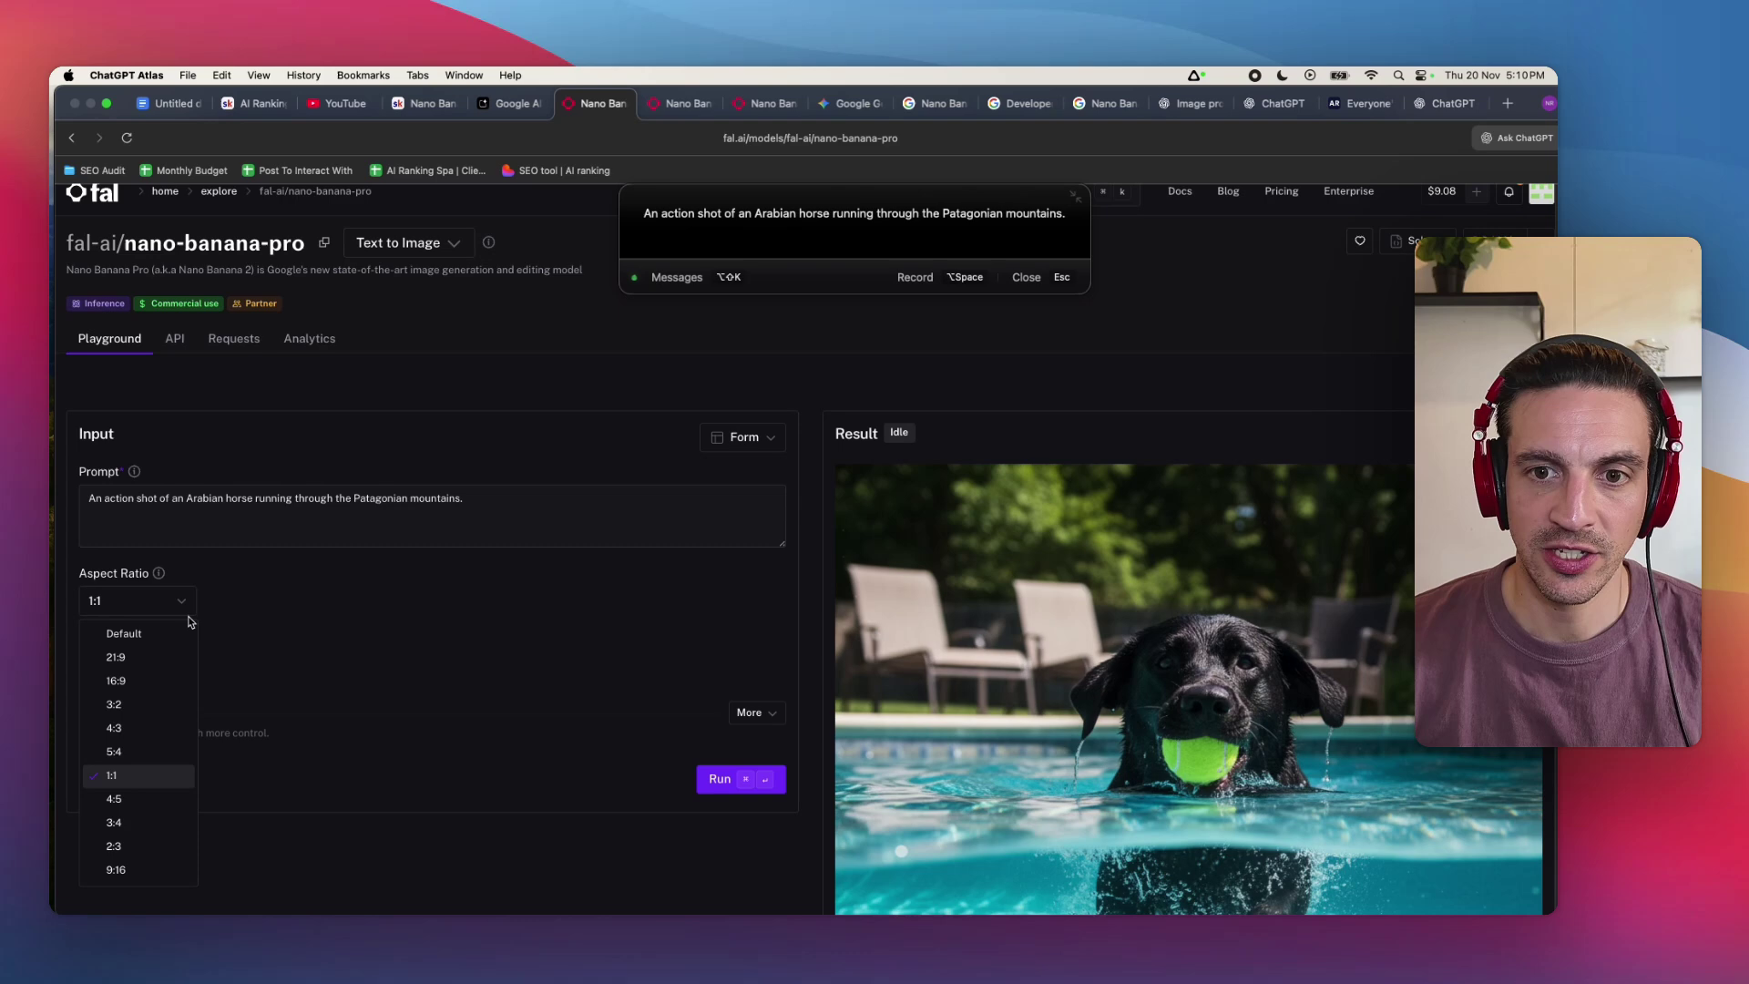
pyautogui.click(180, 669)
pyautogui.click(179, 668)
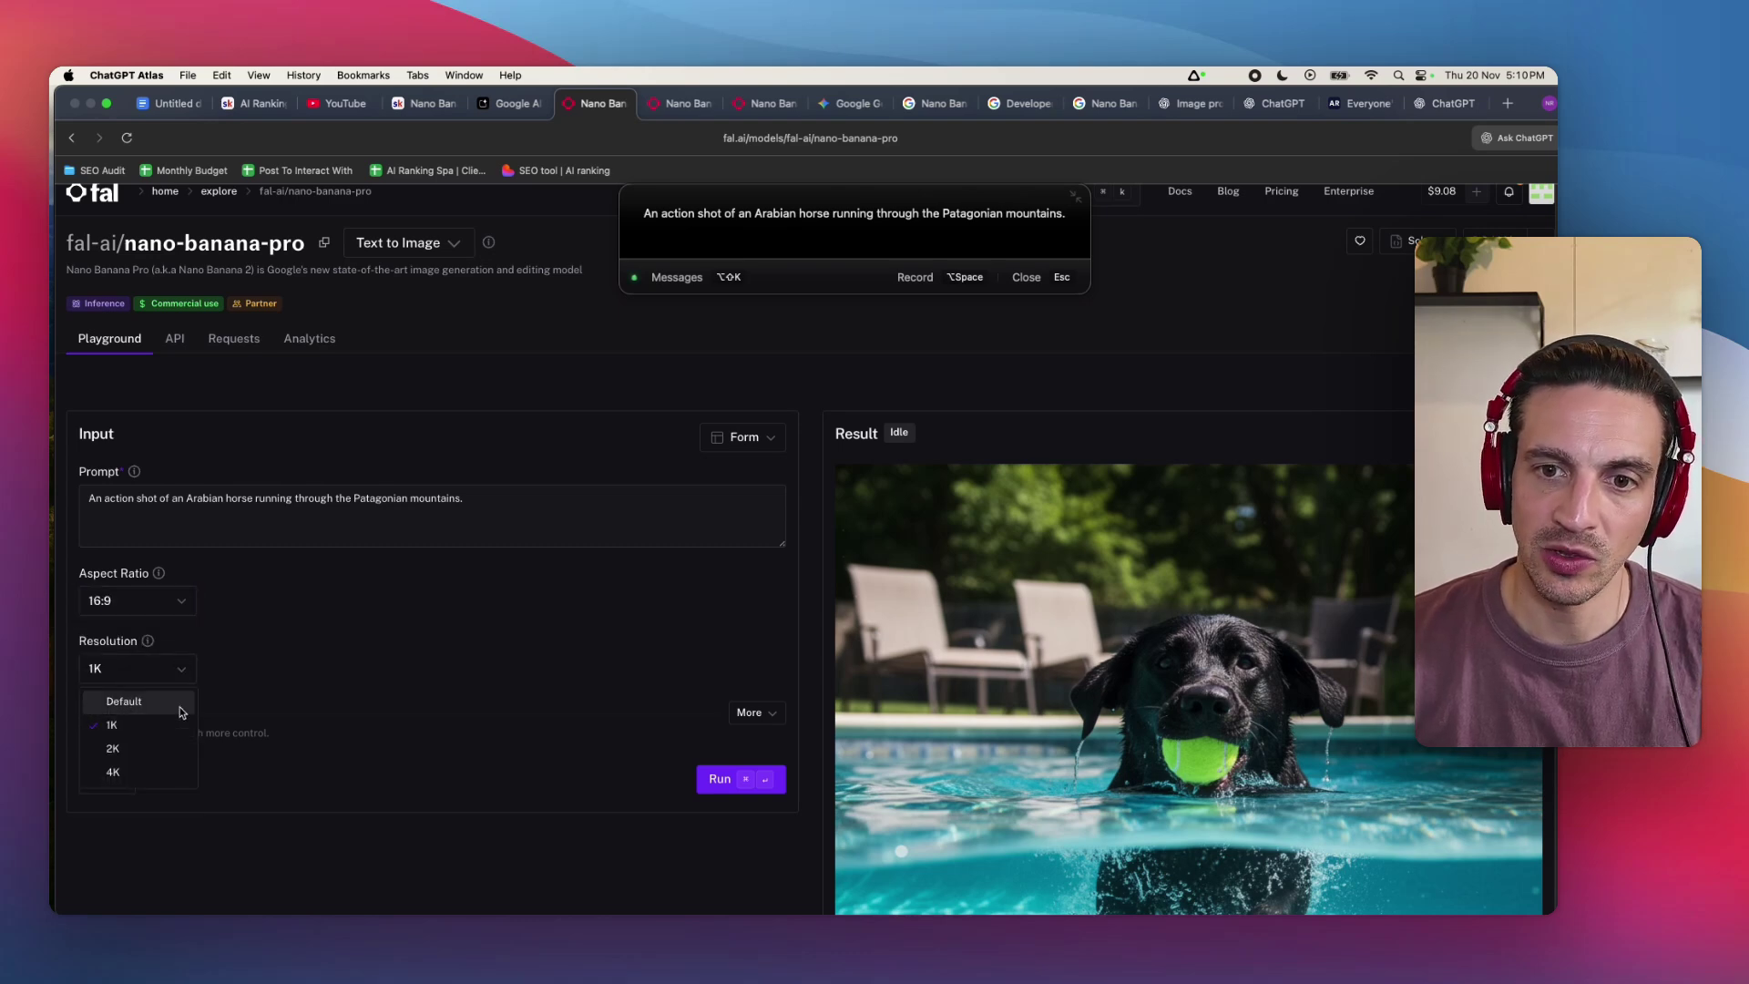
pyautogui.click(178, 746)
pyautogui.click(738, 779)
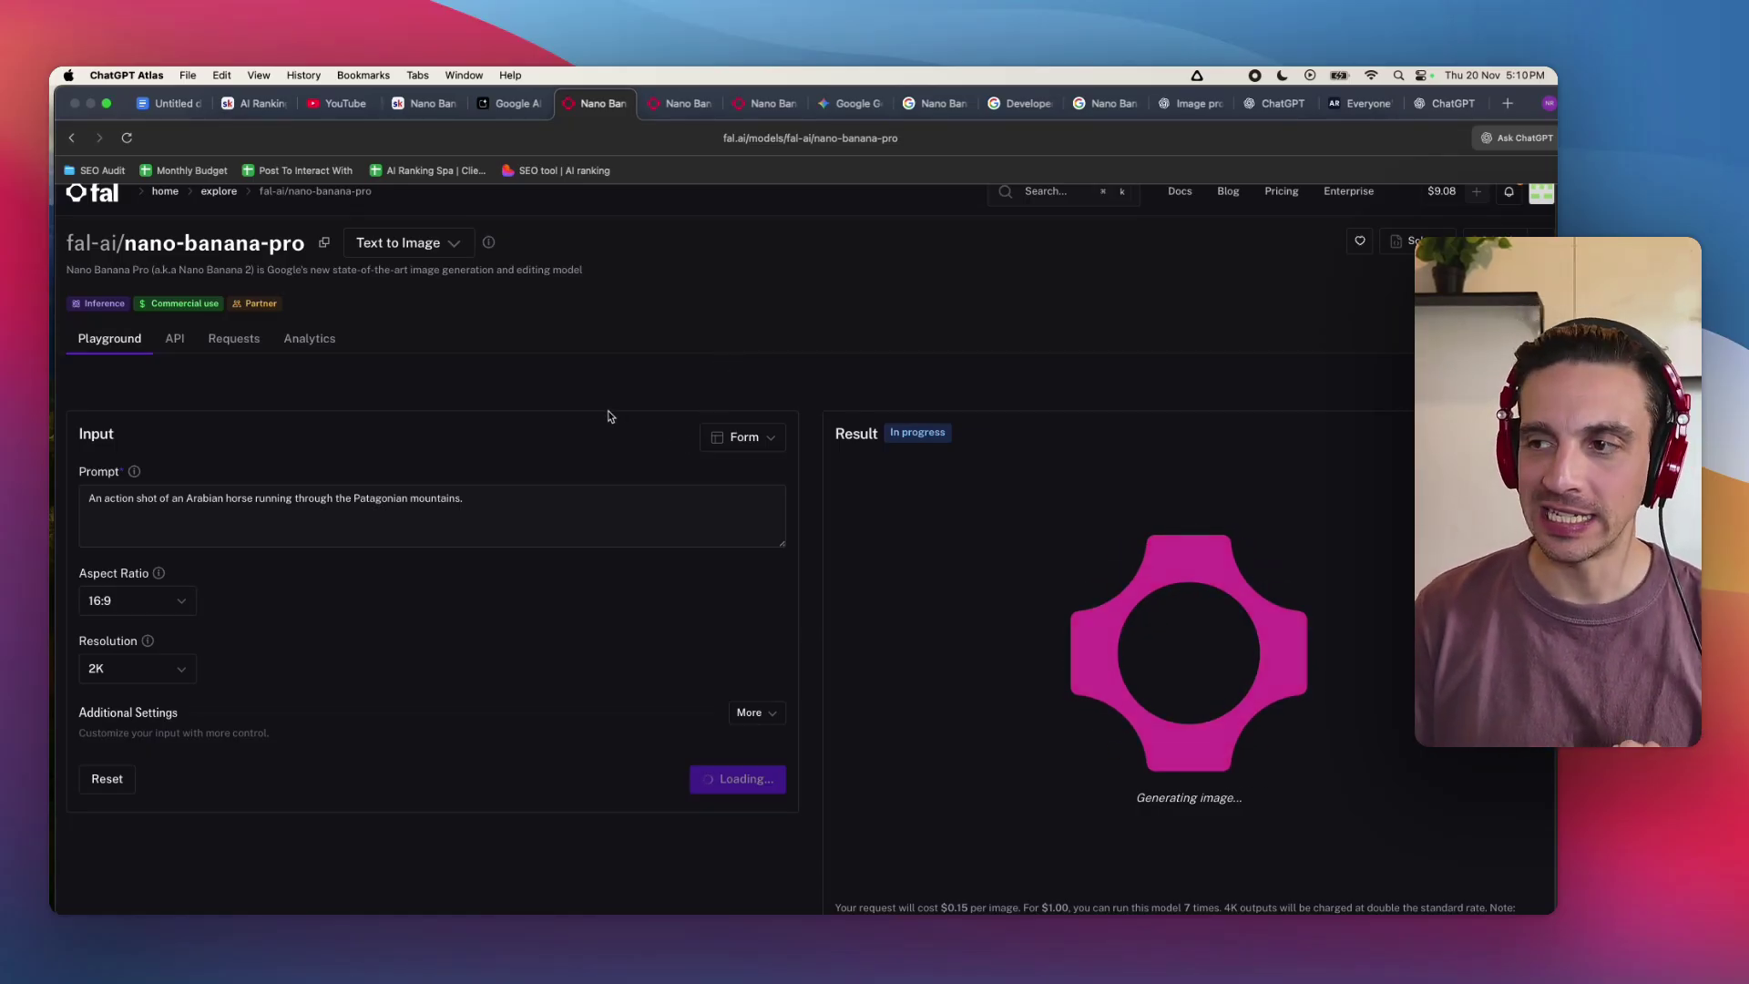
pyautogui.scroll(-3, 728, 414)
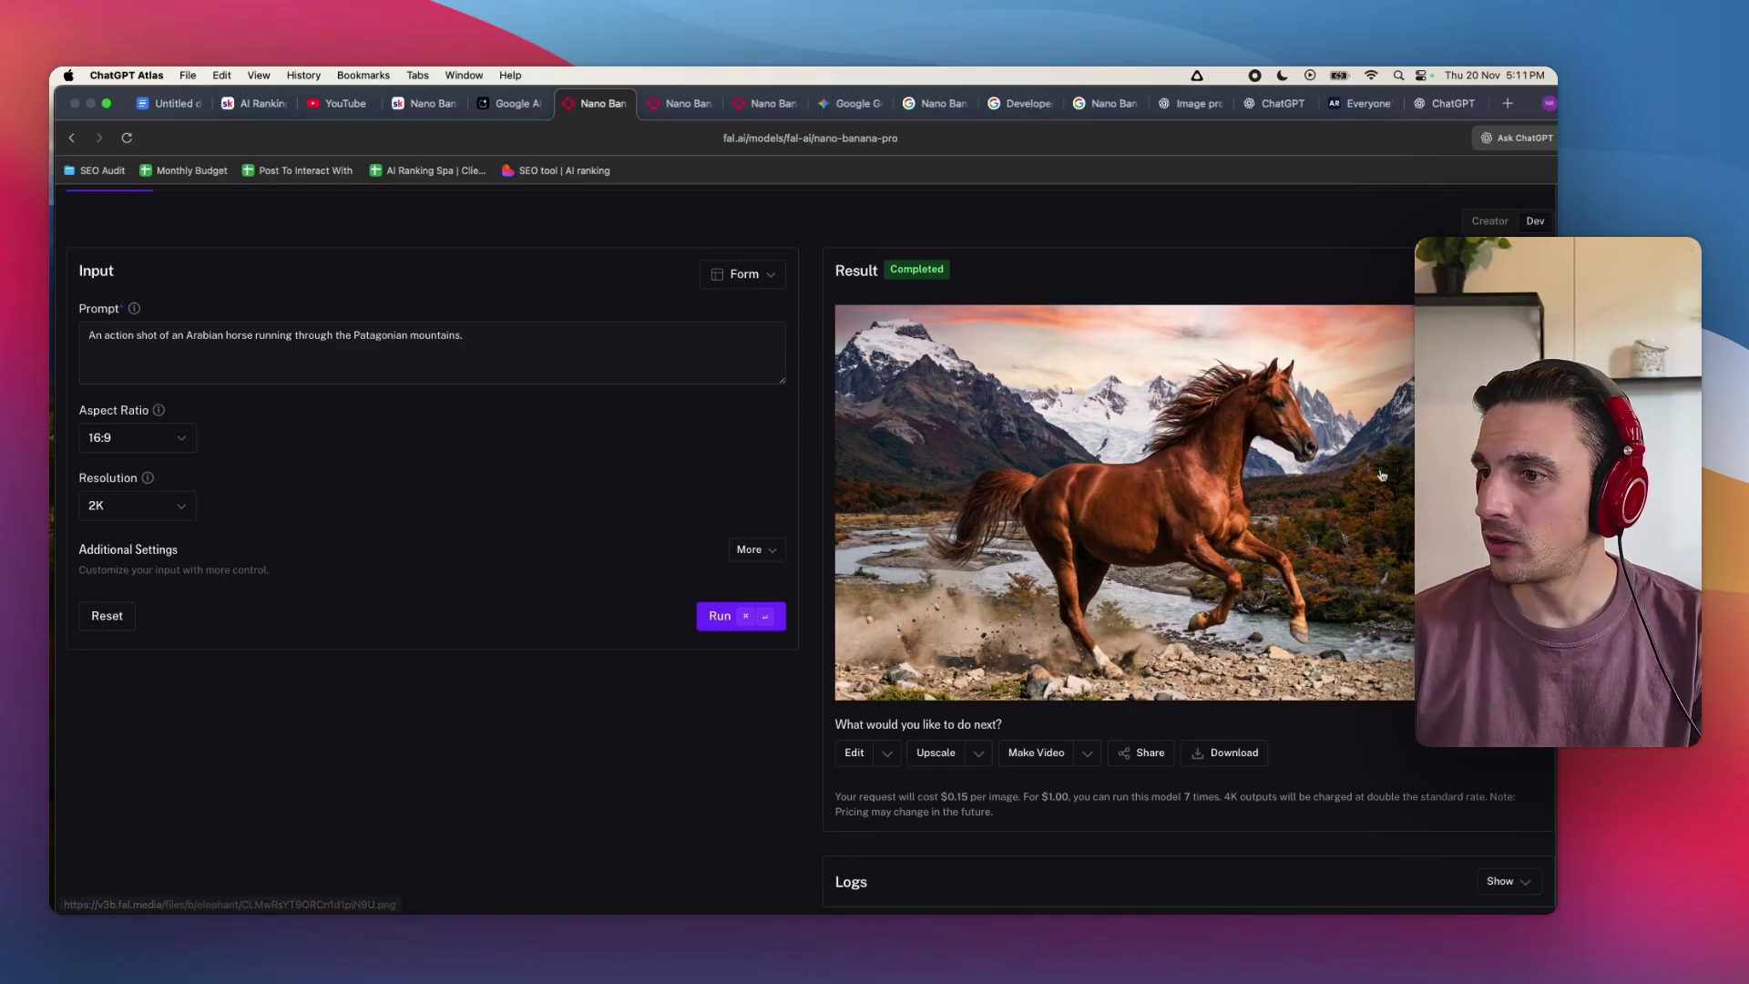
pyautogui.click(1326, 512)
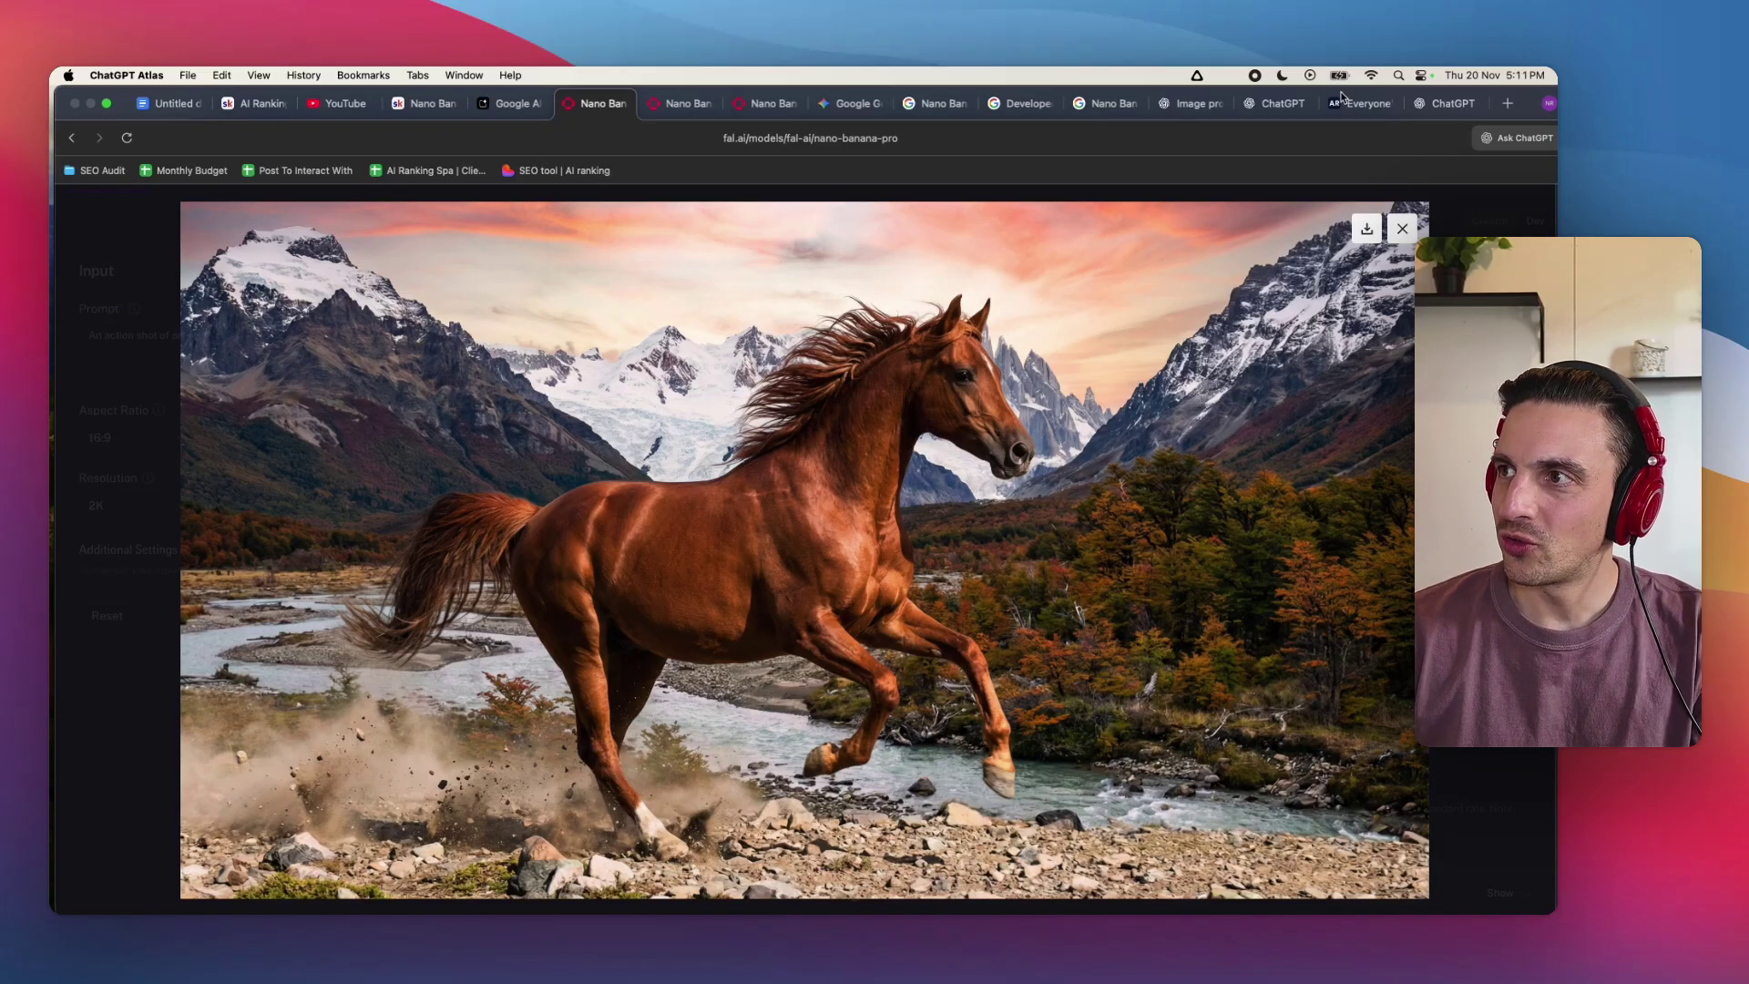
pyautogui.click(1404, 230)
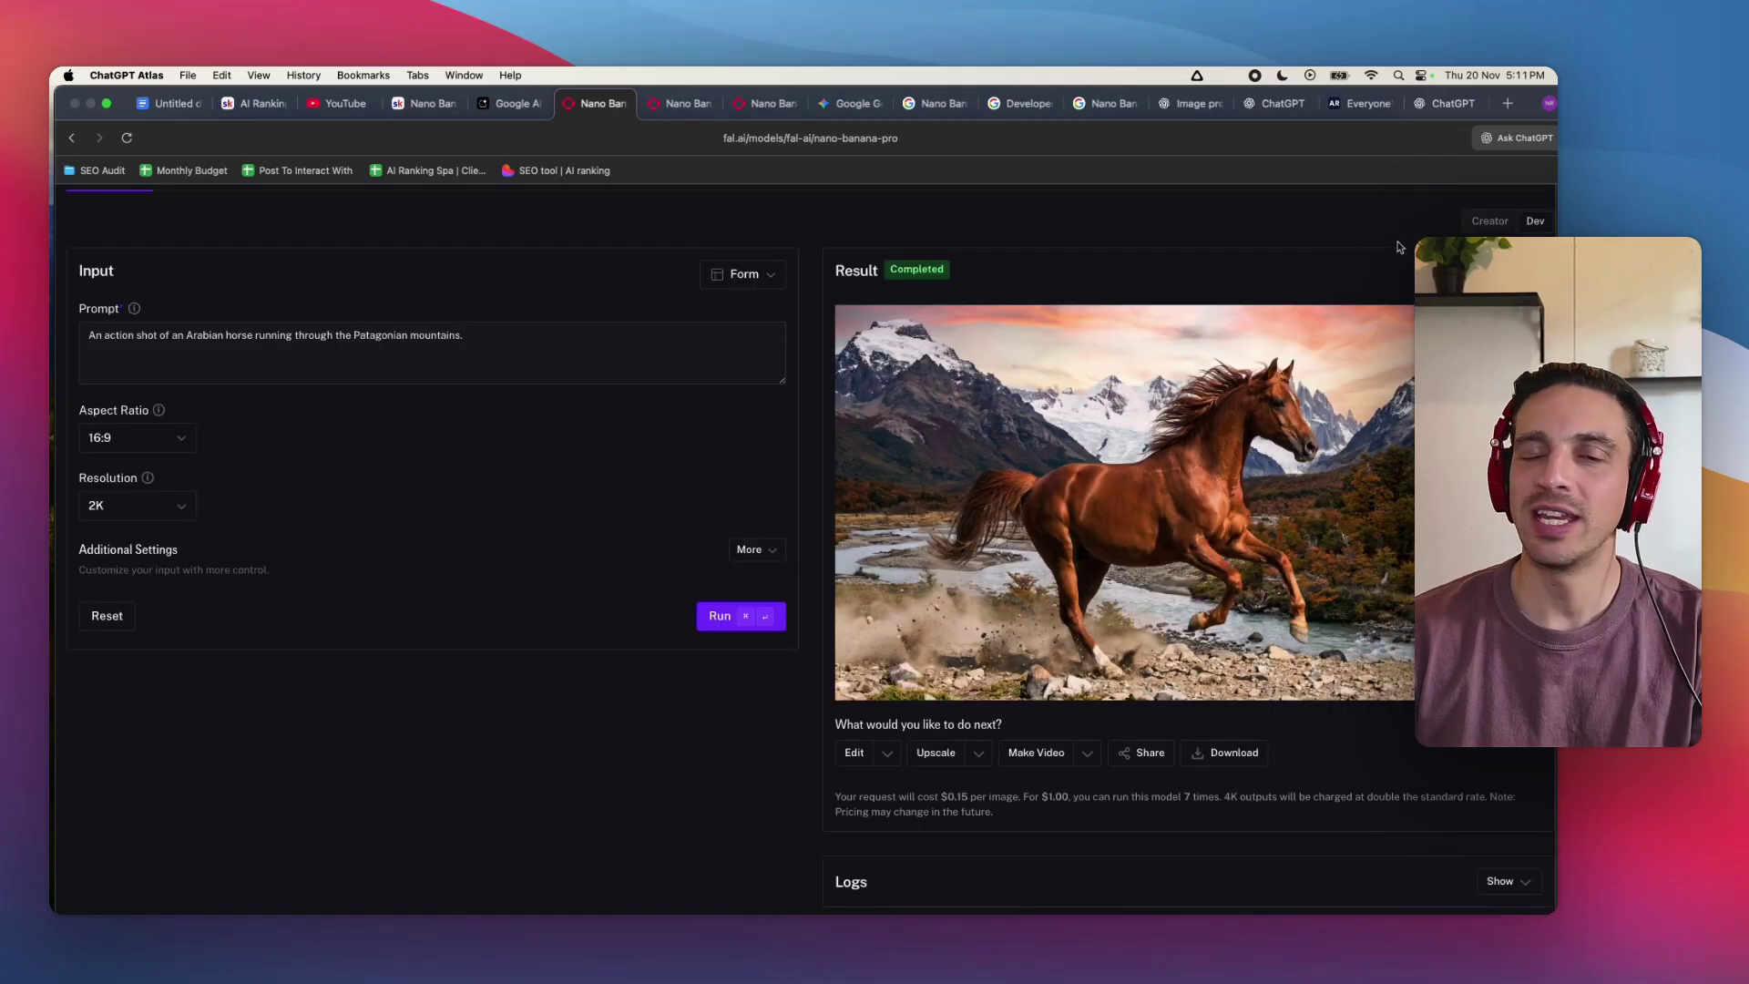
pyautogui.click(1123, 553)
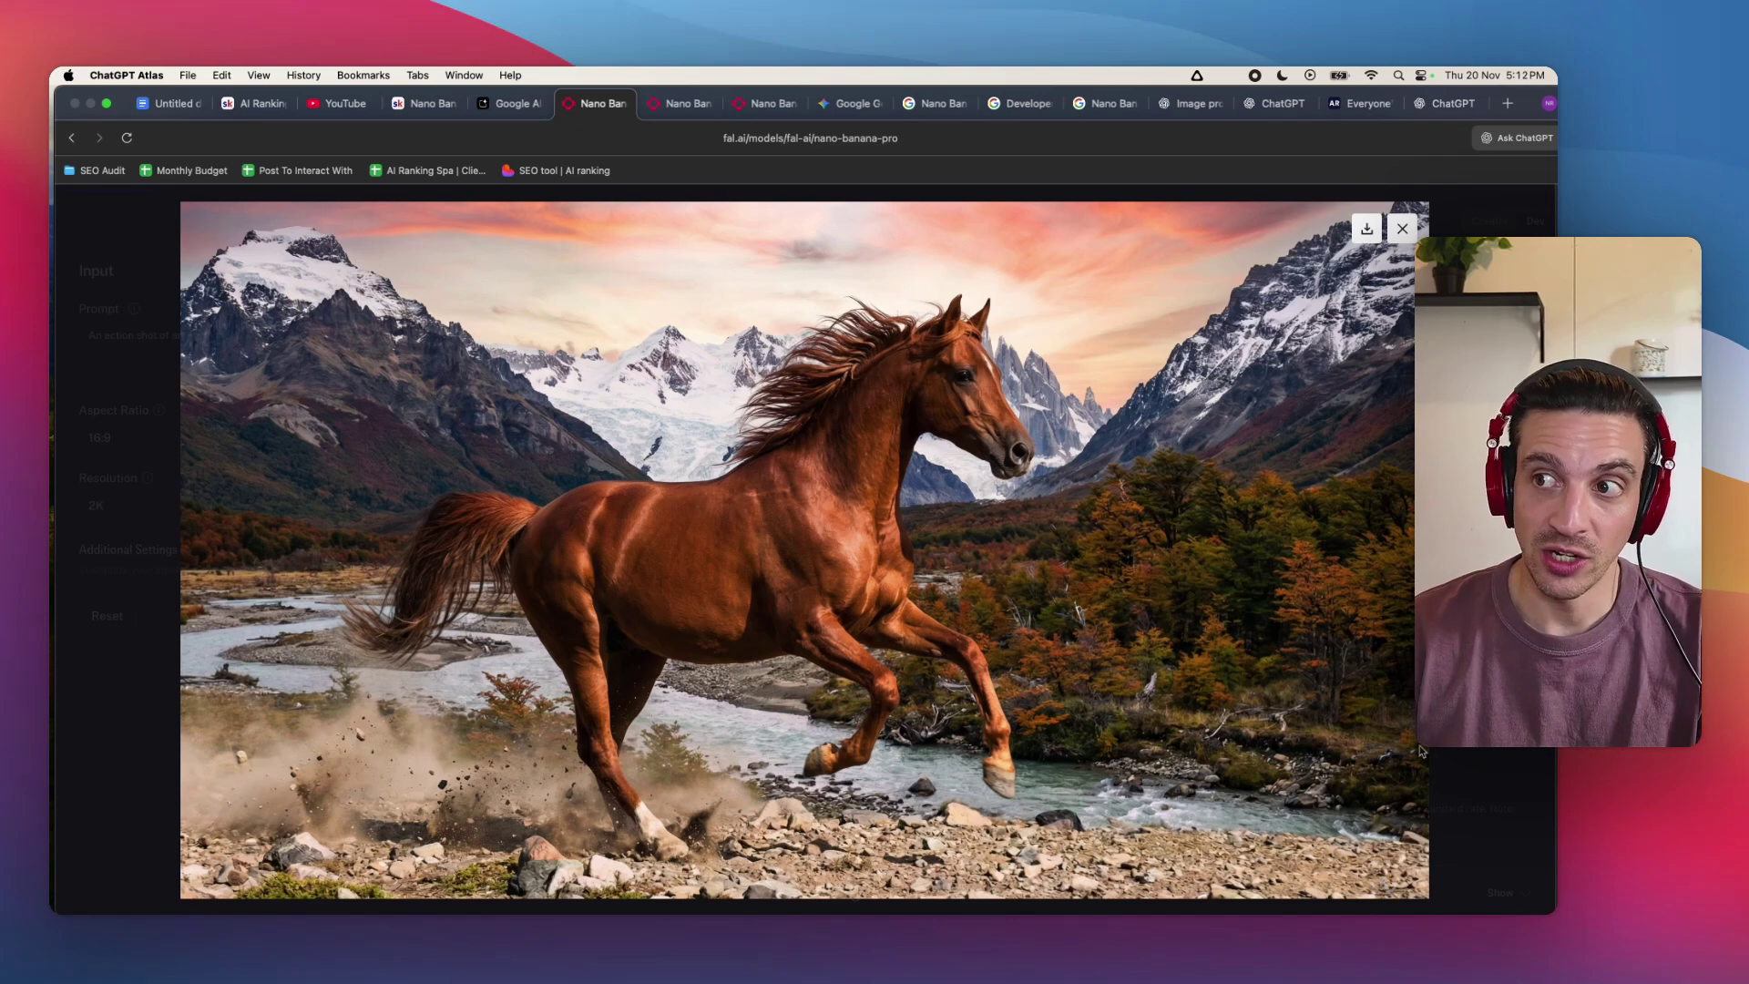
pyautogui.press('Escape')
pyautogui.scroll(1, 458, 554)
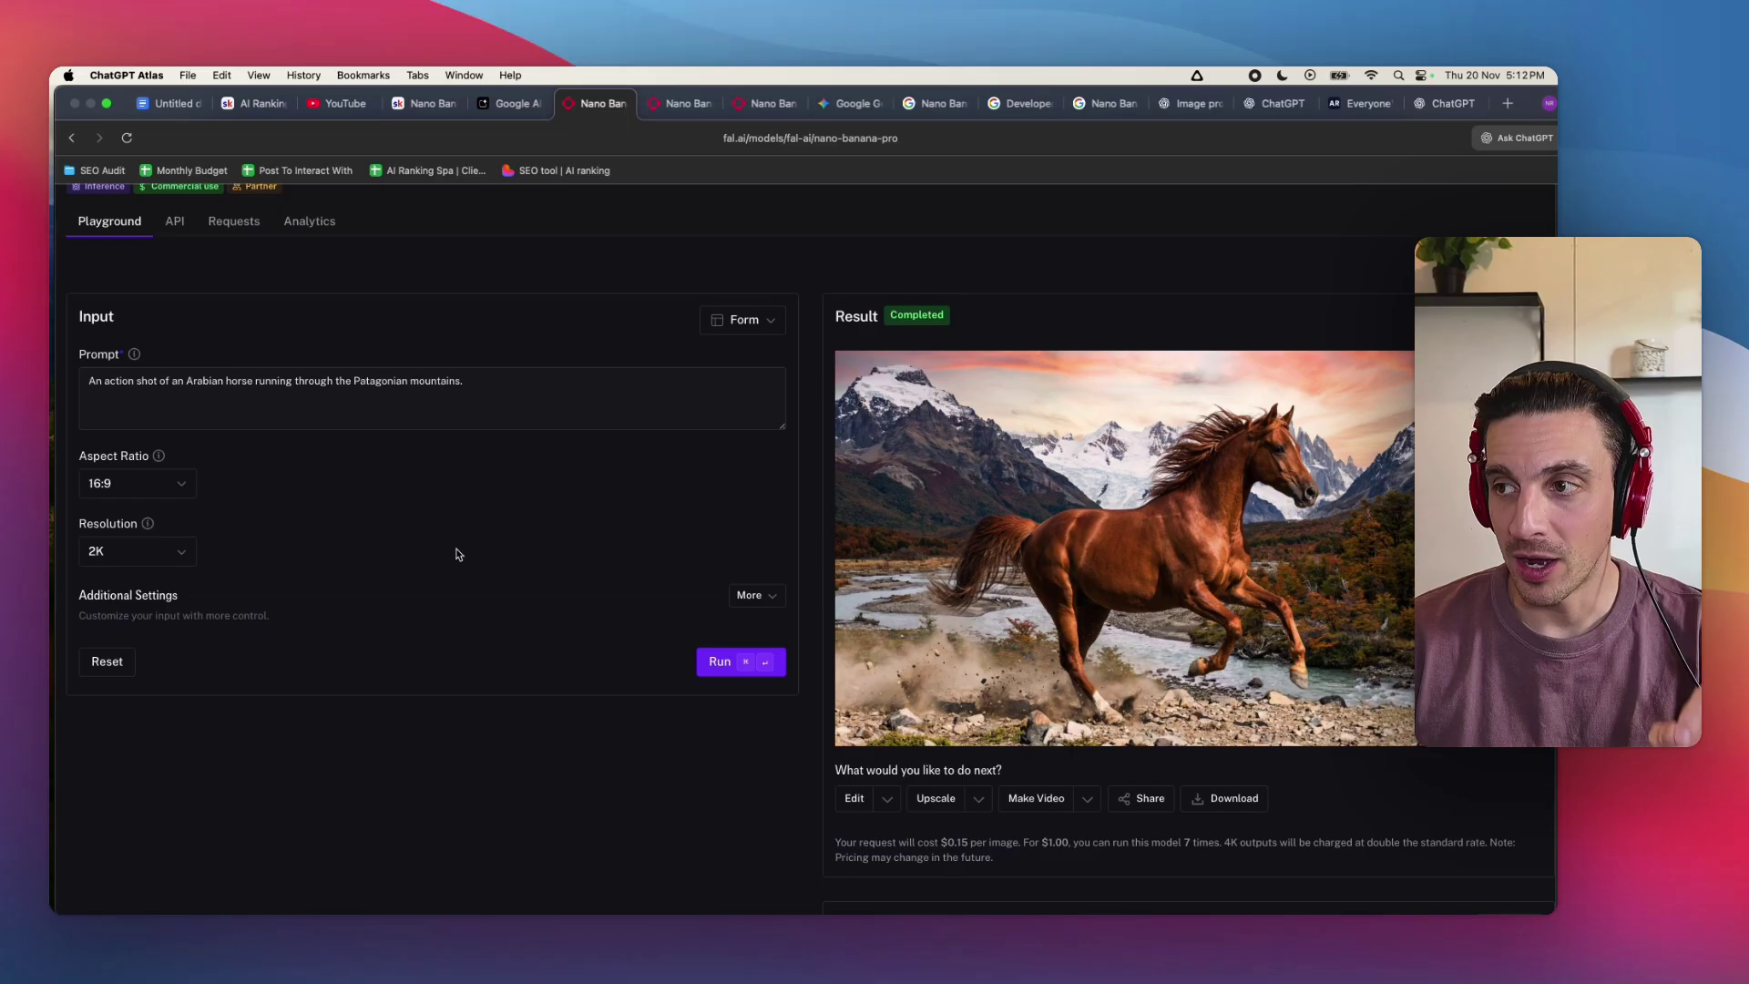
pyautogui.scroll(3, 457, 554)
pyautogui.scroll(-1, 616, 547)
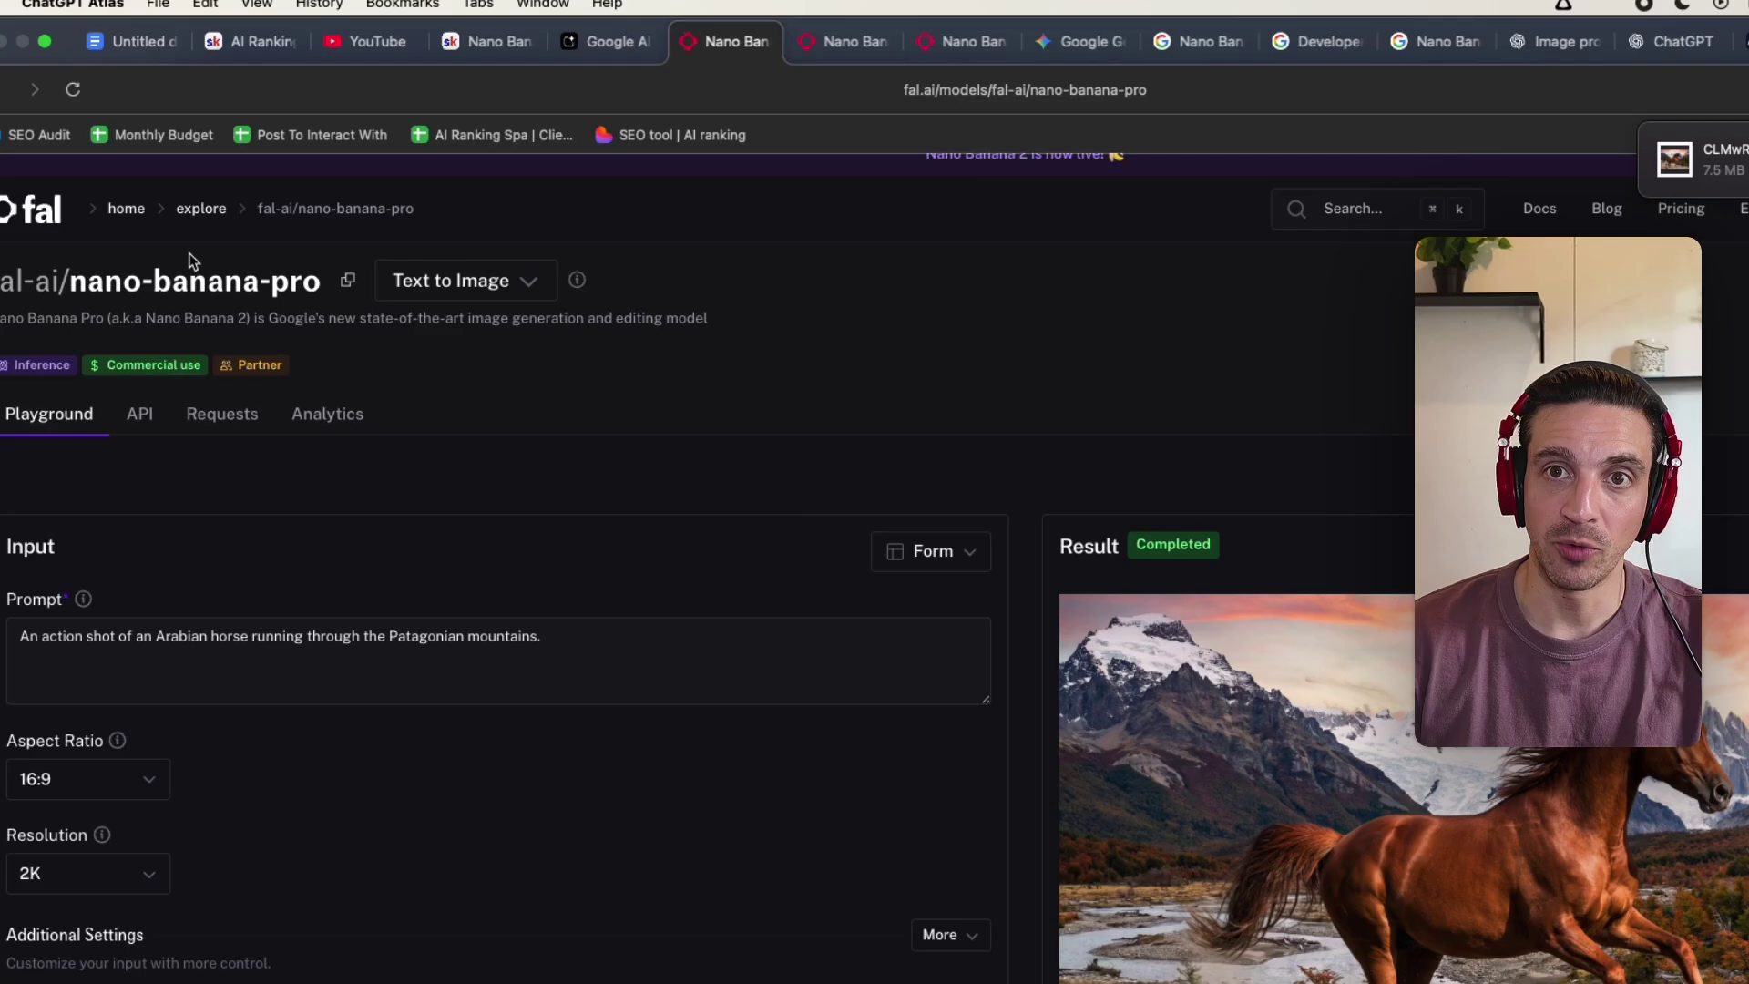
# Switch to Image Editing, replace the car reference with the horse image, and start a new prompt
pyautogui.click(562, 312)
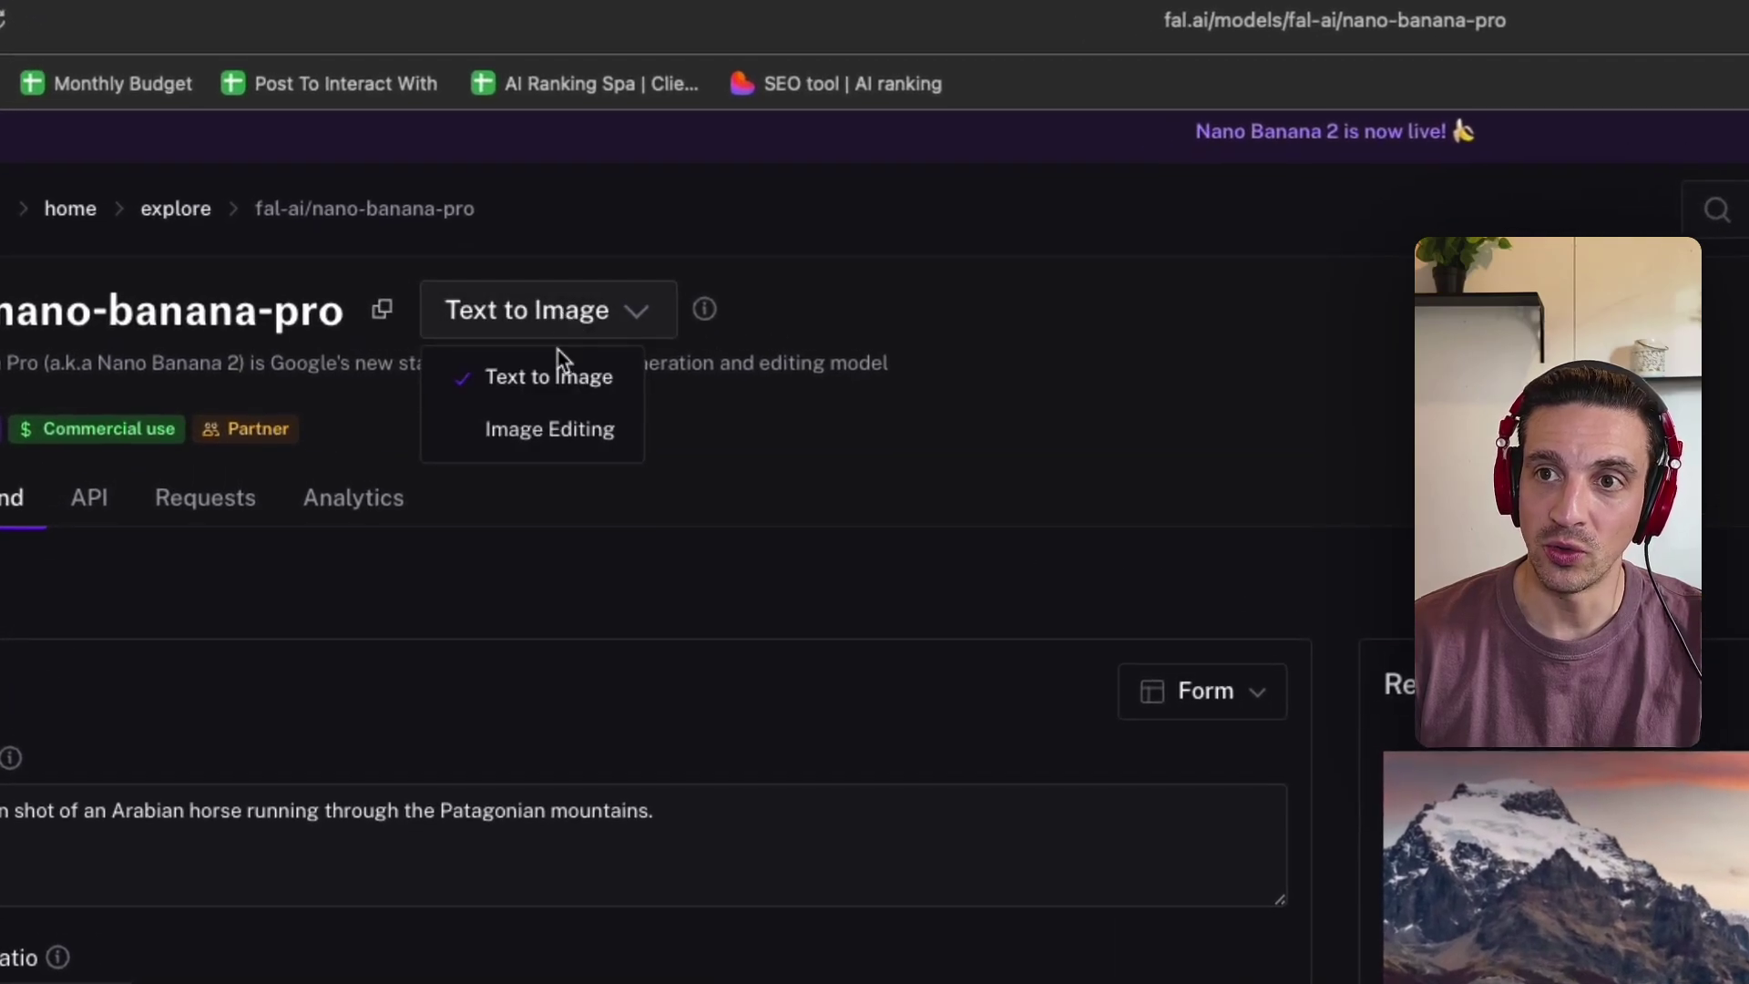
pyautogui.click(550, 429)
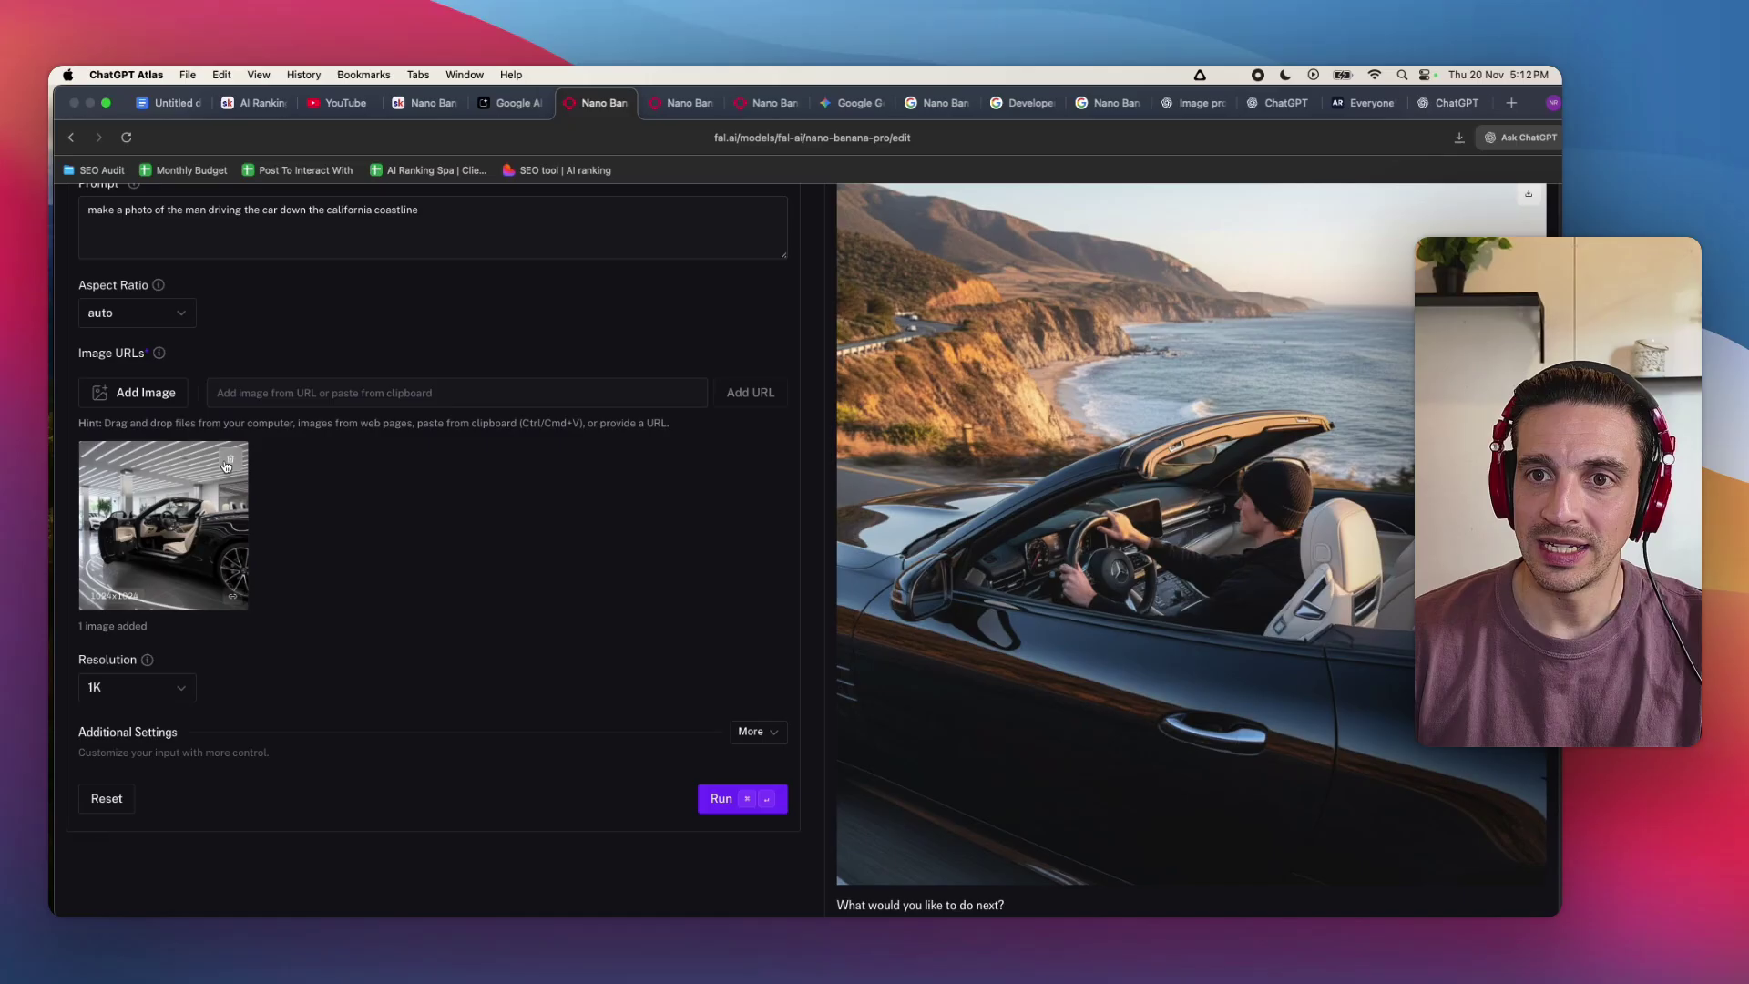
pyautogui.click(227, 467)
pyautogui.scroll(3, 227, 465)
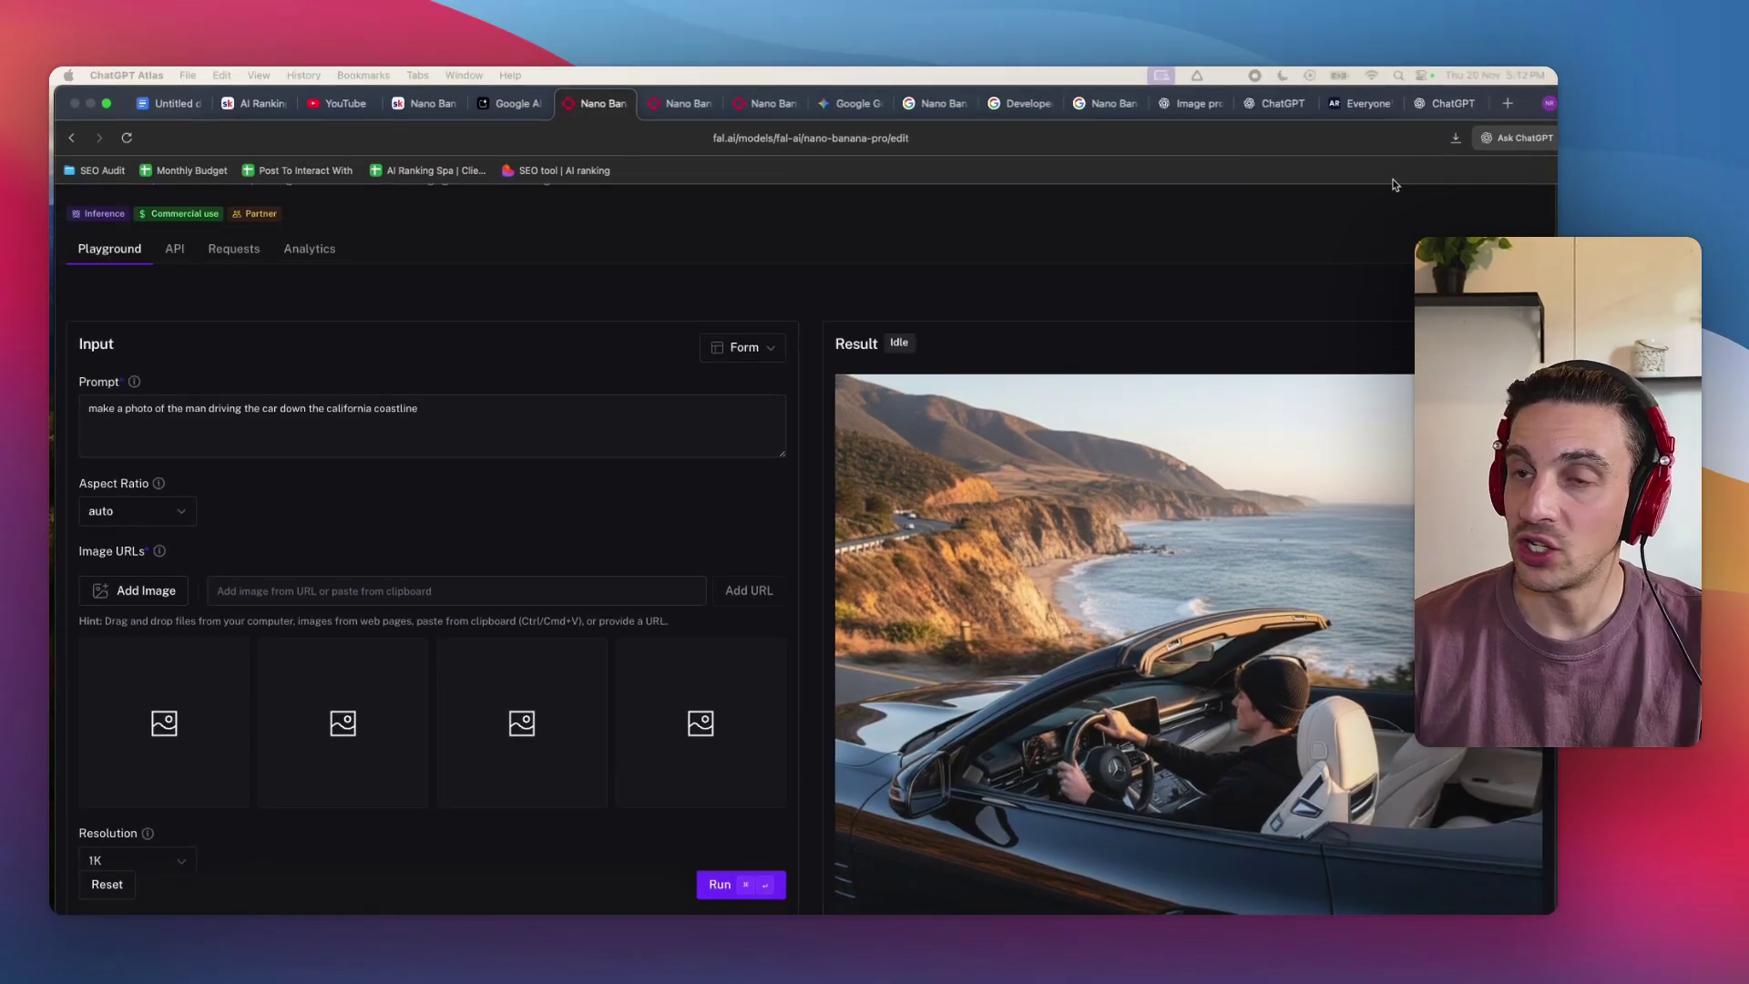
pyautogui.moveTo(1455, 137); pyautogui.dragTo(410, 683)
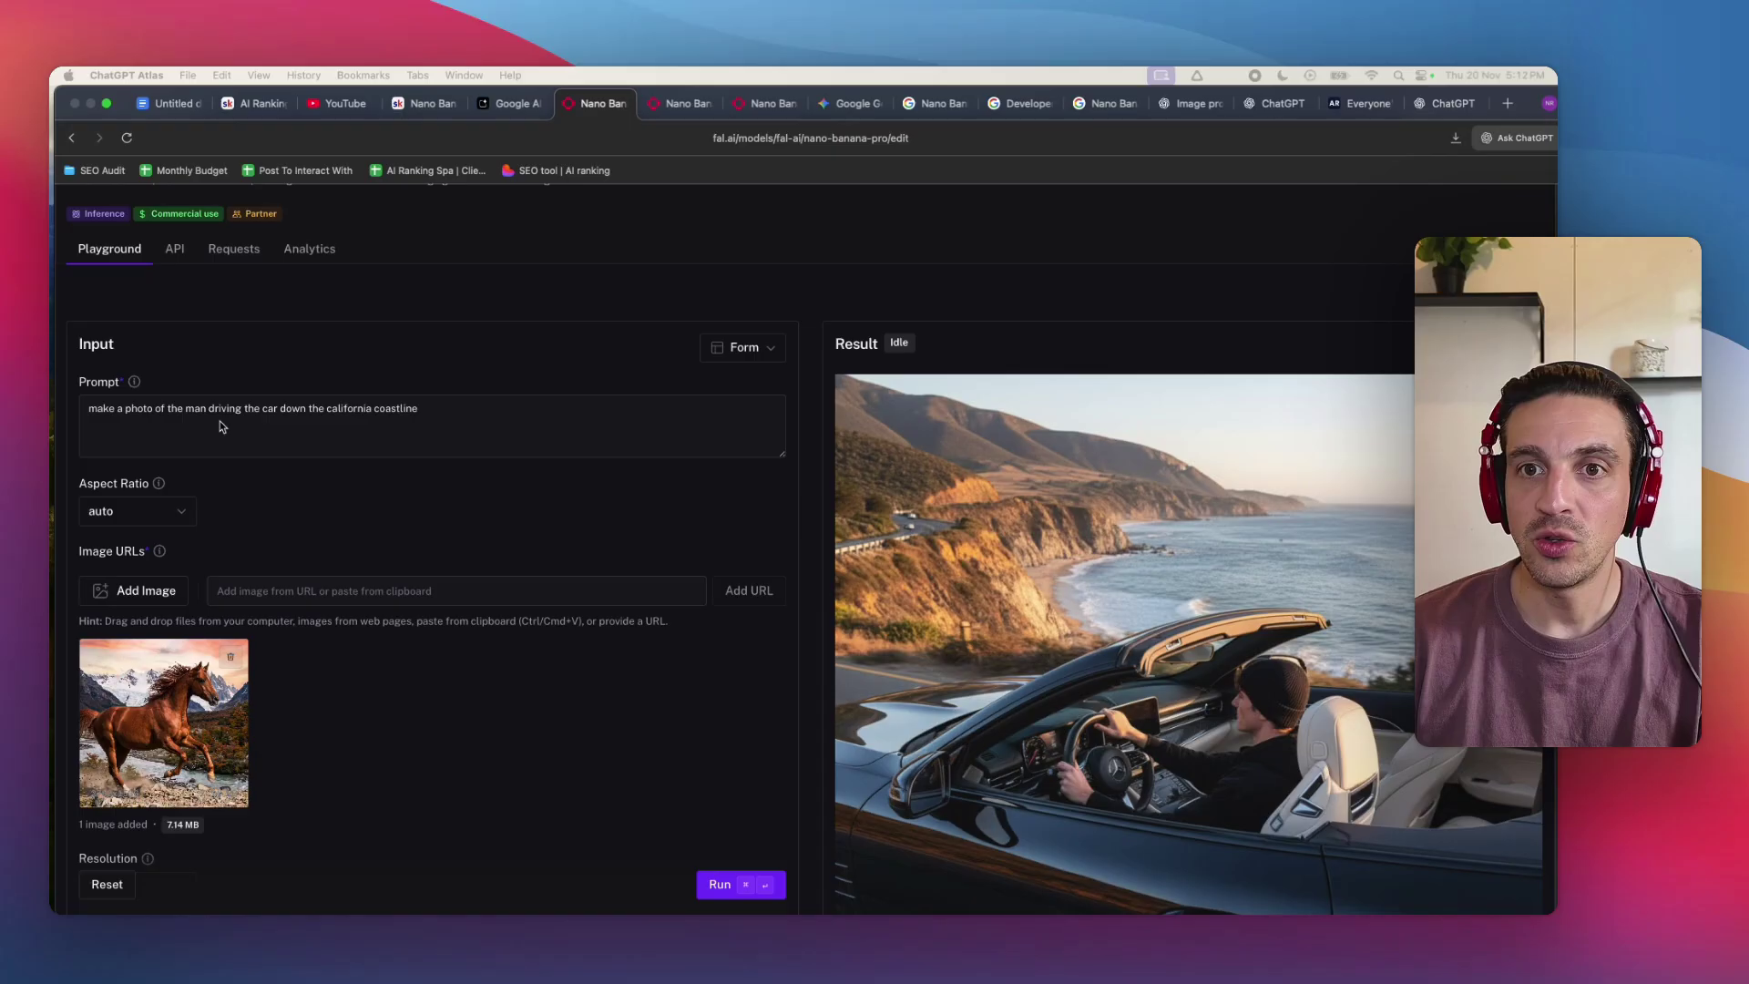
pyautogui.tripleClick(293, 405)
pyautogui.hotkey('alt', 'space')
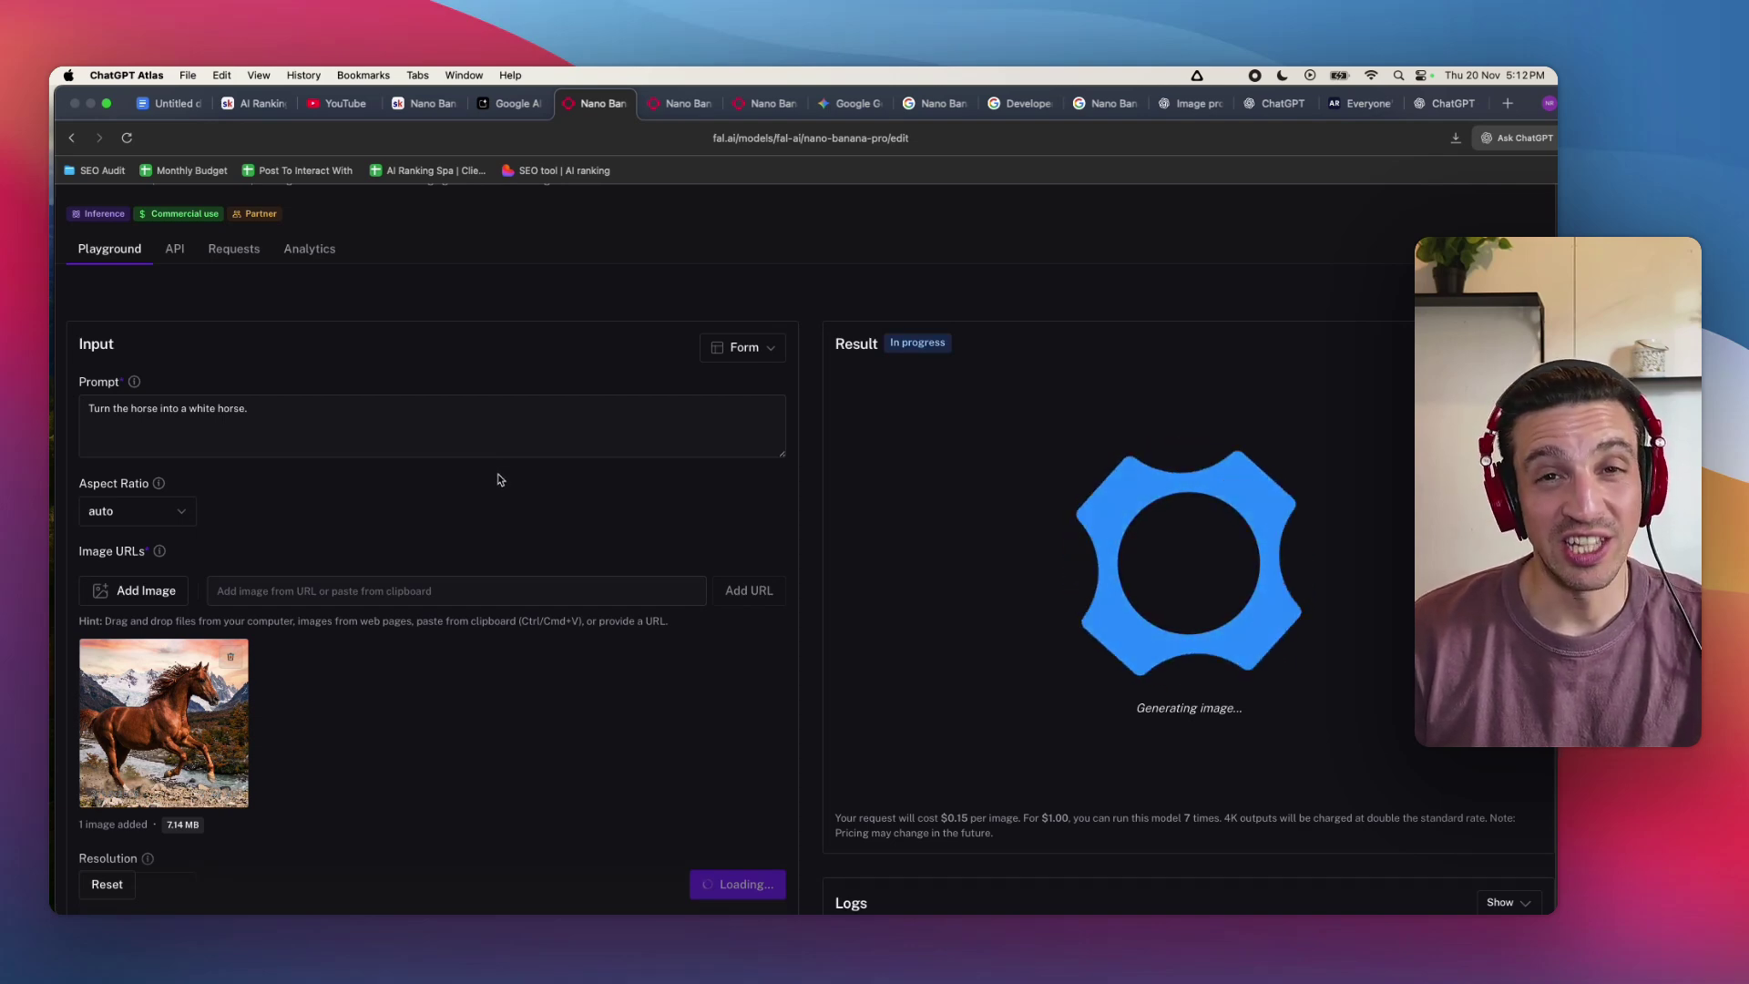
pyautogui.scroll(-1, 1230, 629)
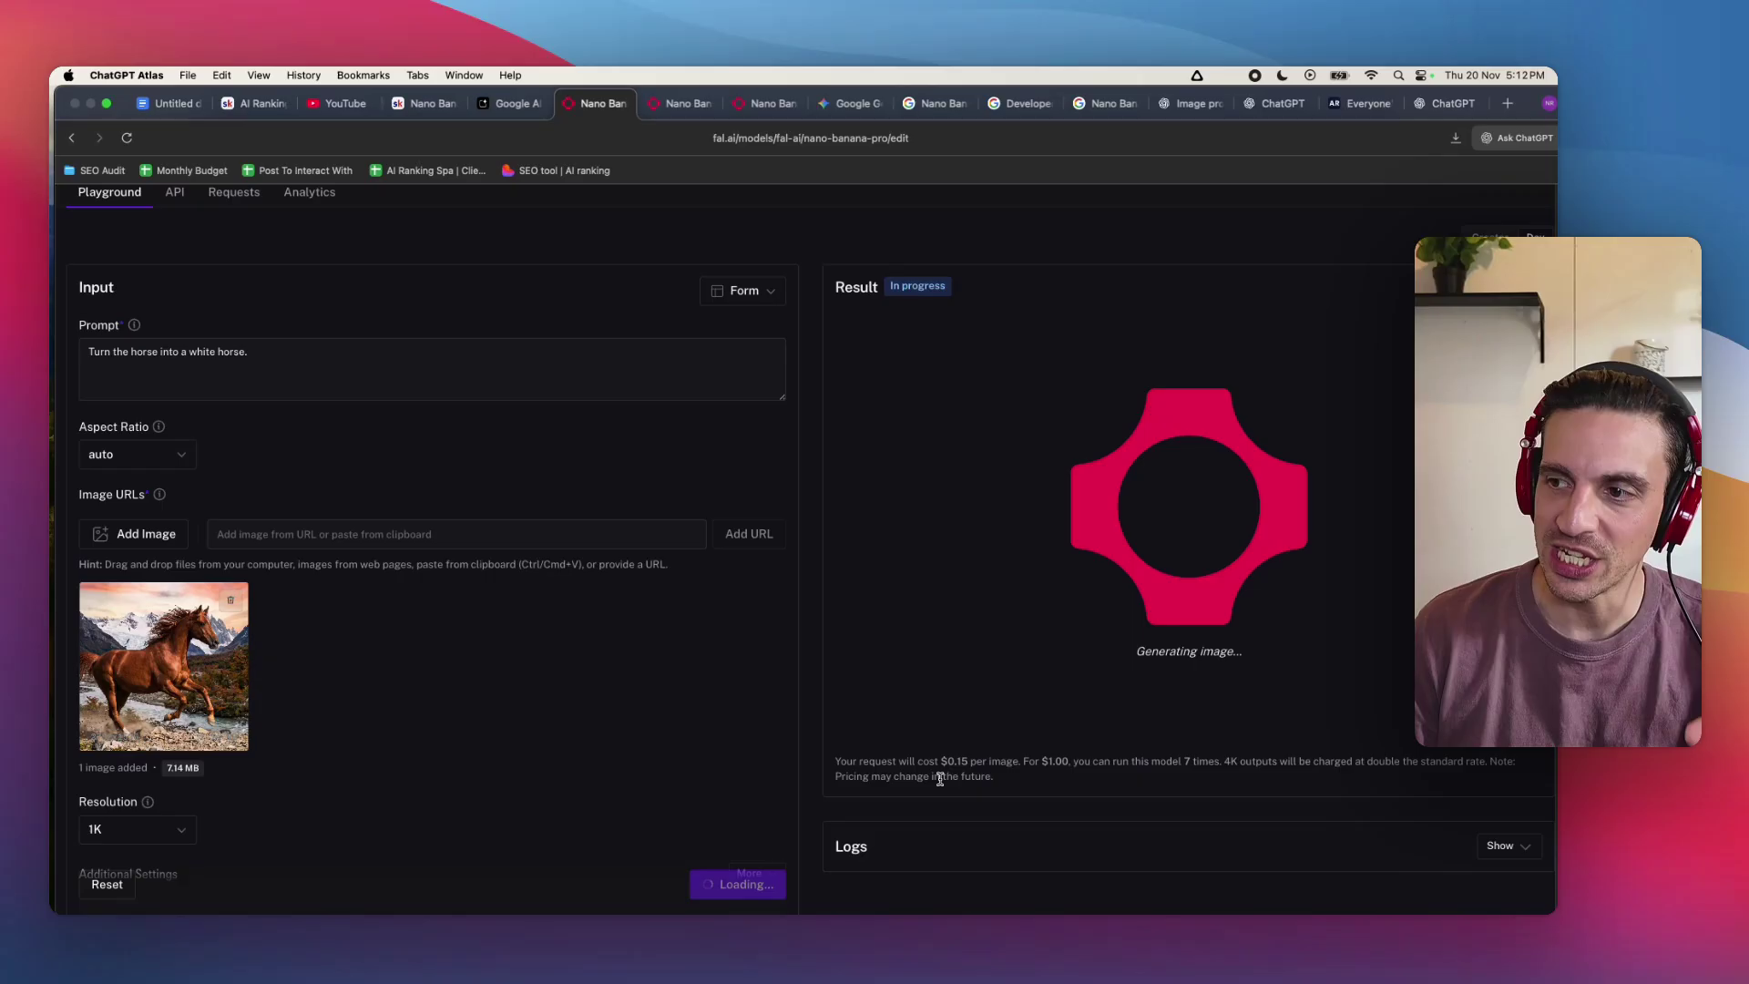
# View the white-horse edit result full size, then close it
pyautogui.click(1189, 540)
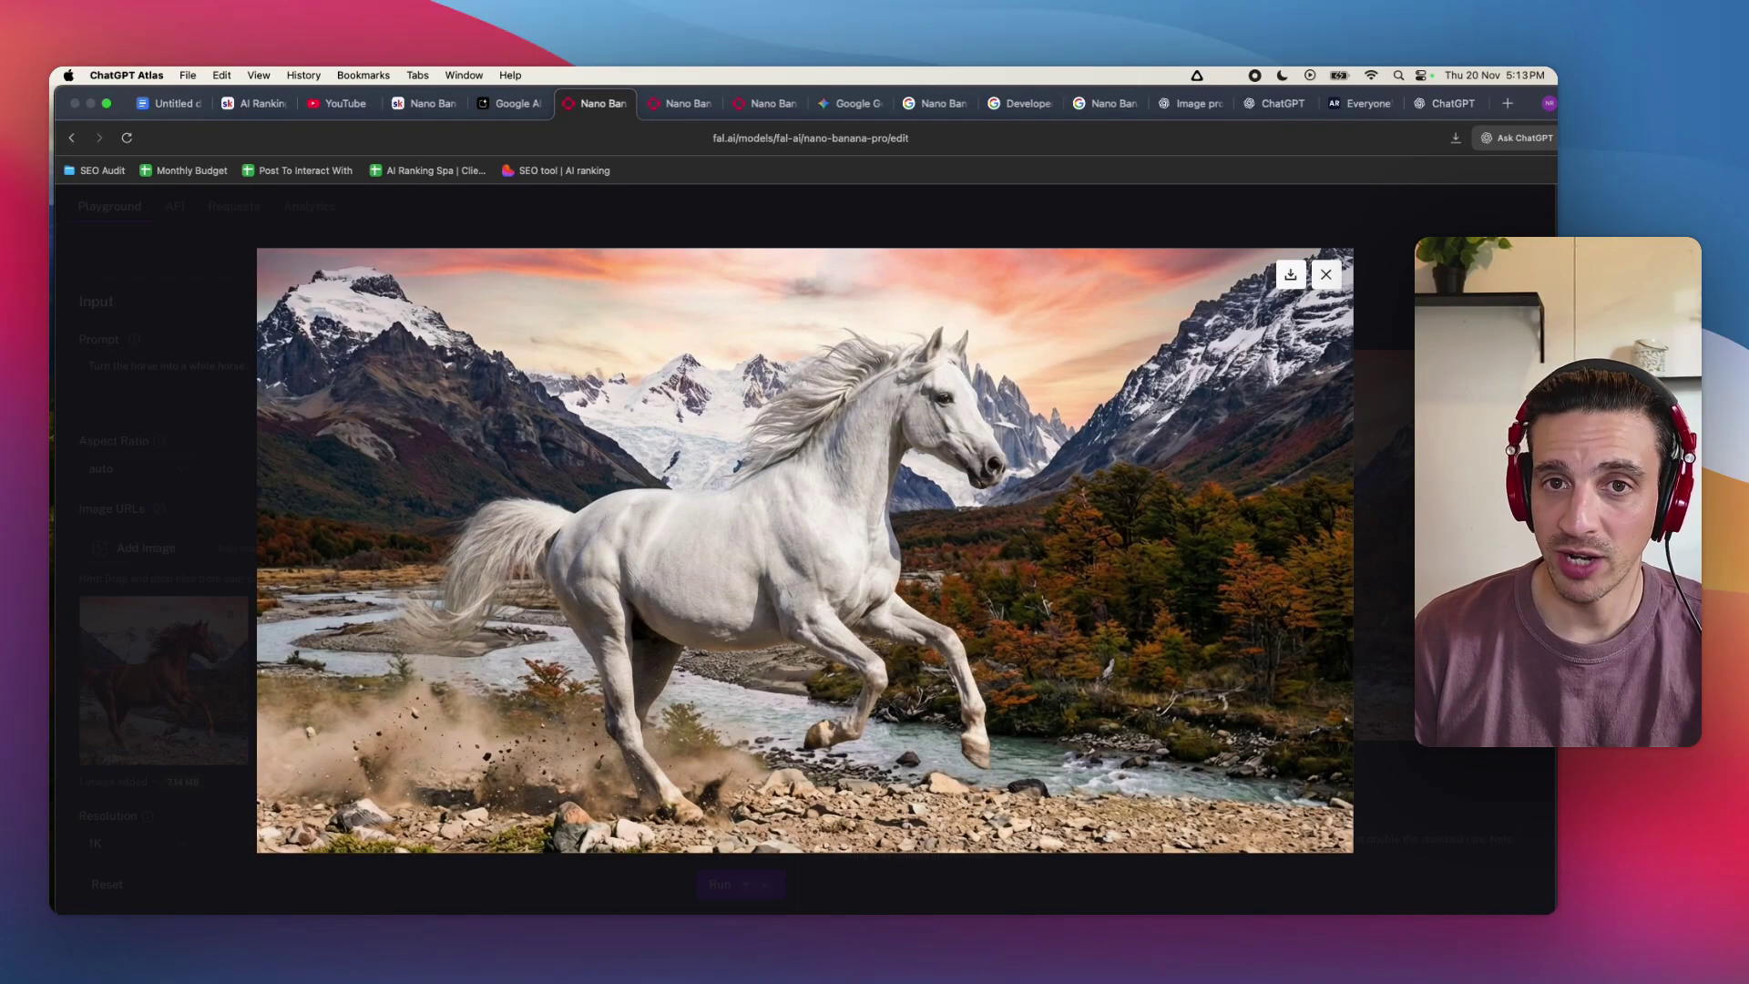
pyautogui.press('Escape')
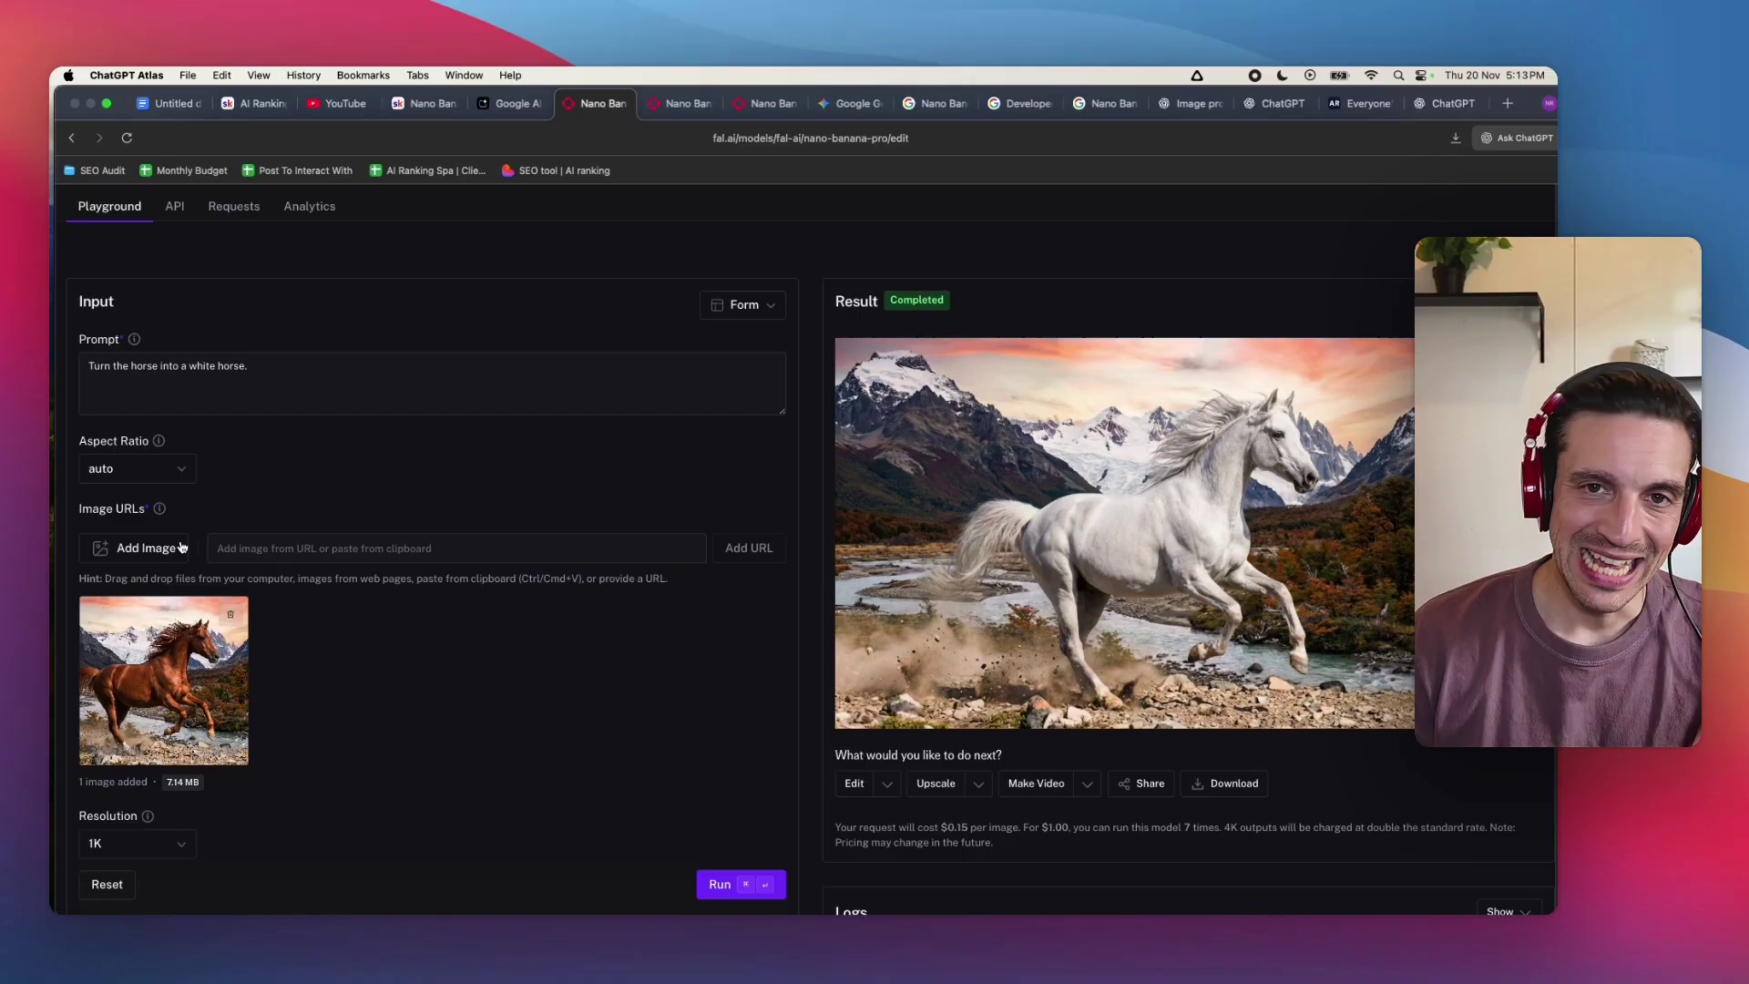
# Switch to Google AI Studio and open a new Playground chat from Home
pyautogui.click(511, 105)
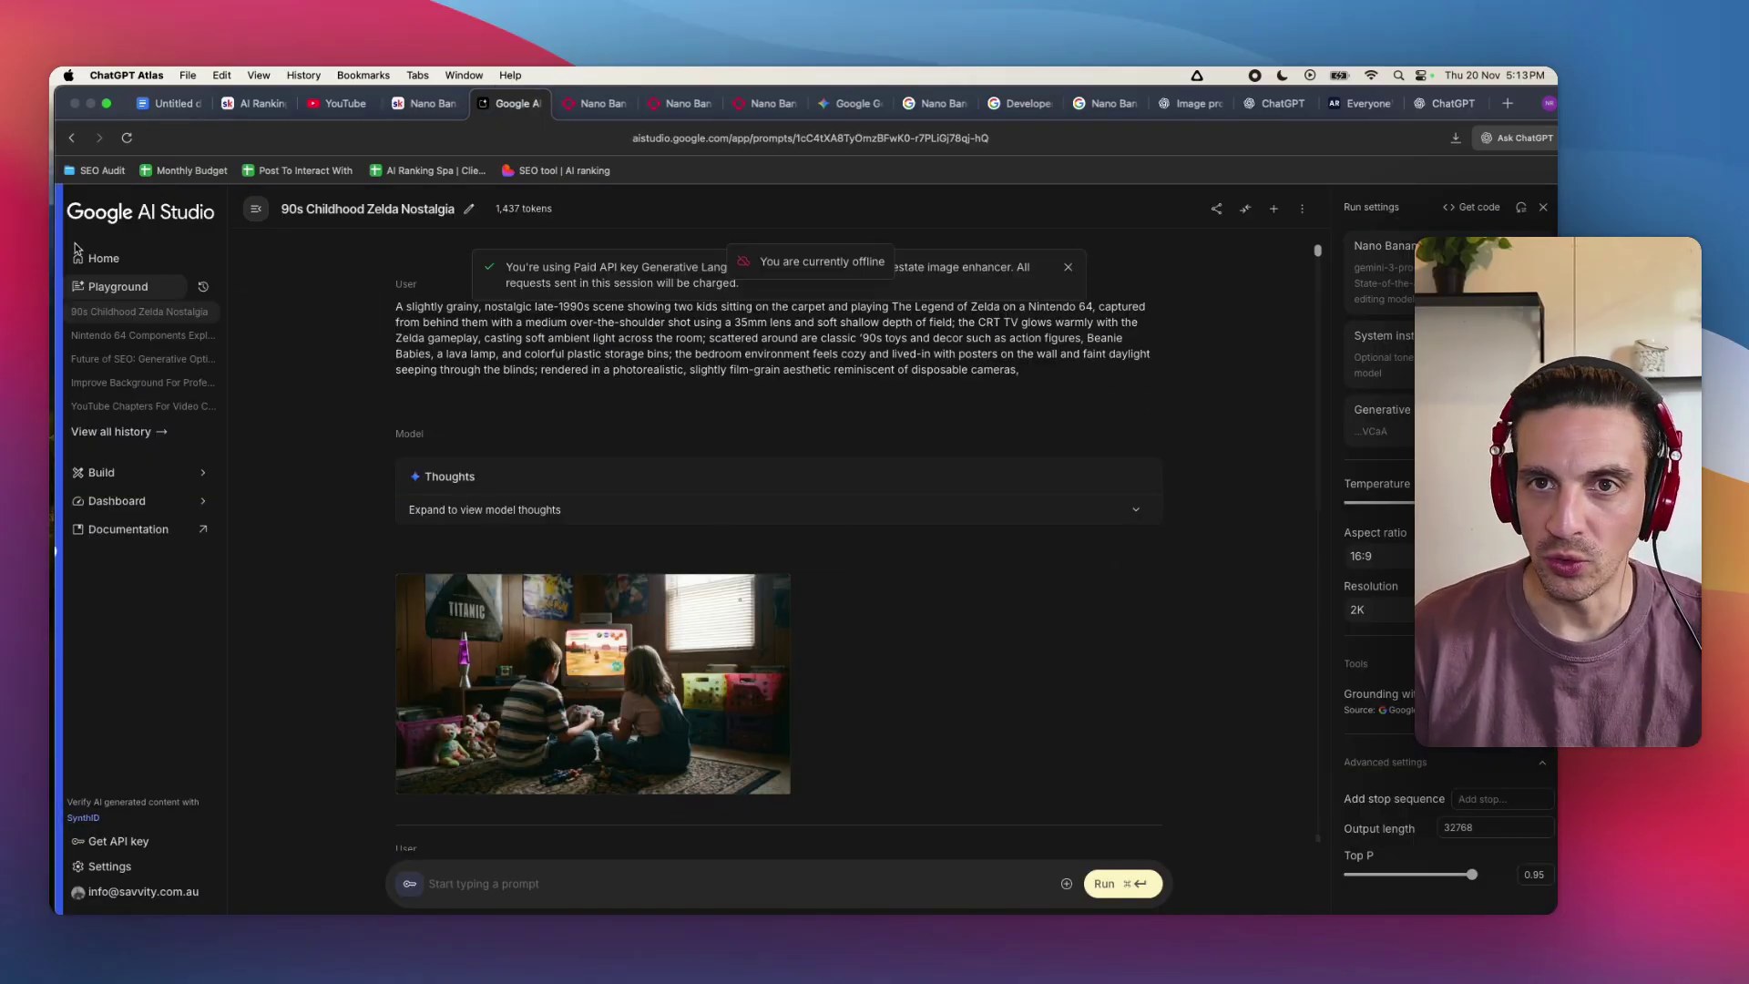
pyautogui.click(103, 259)
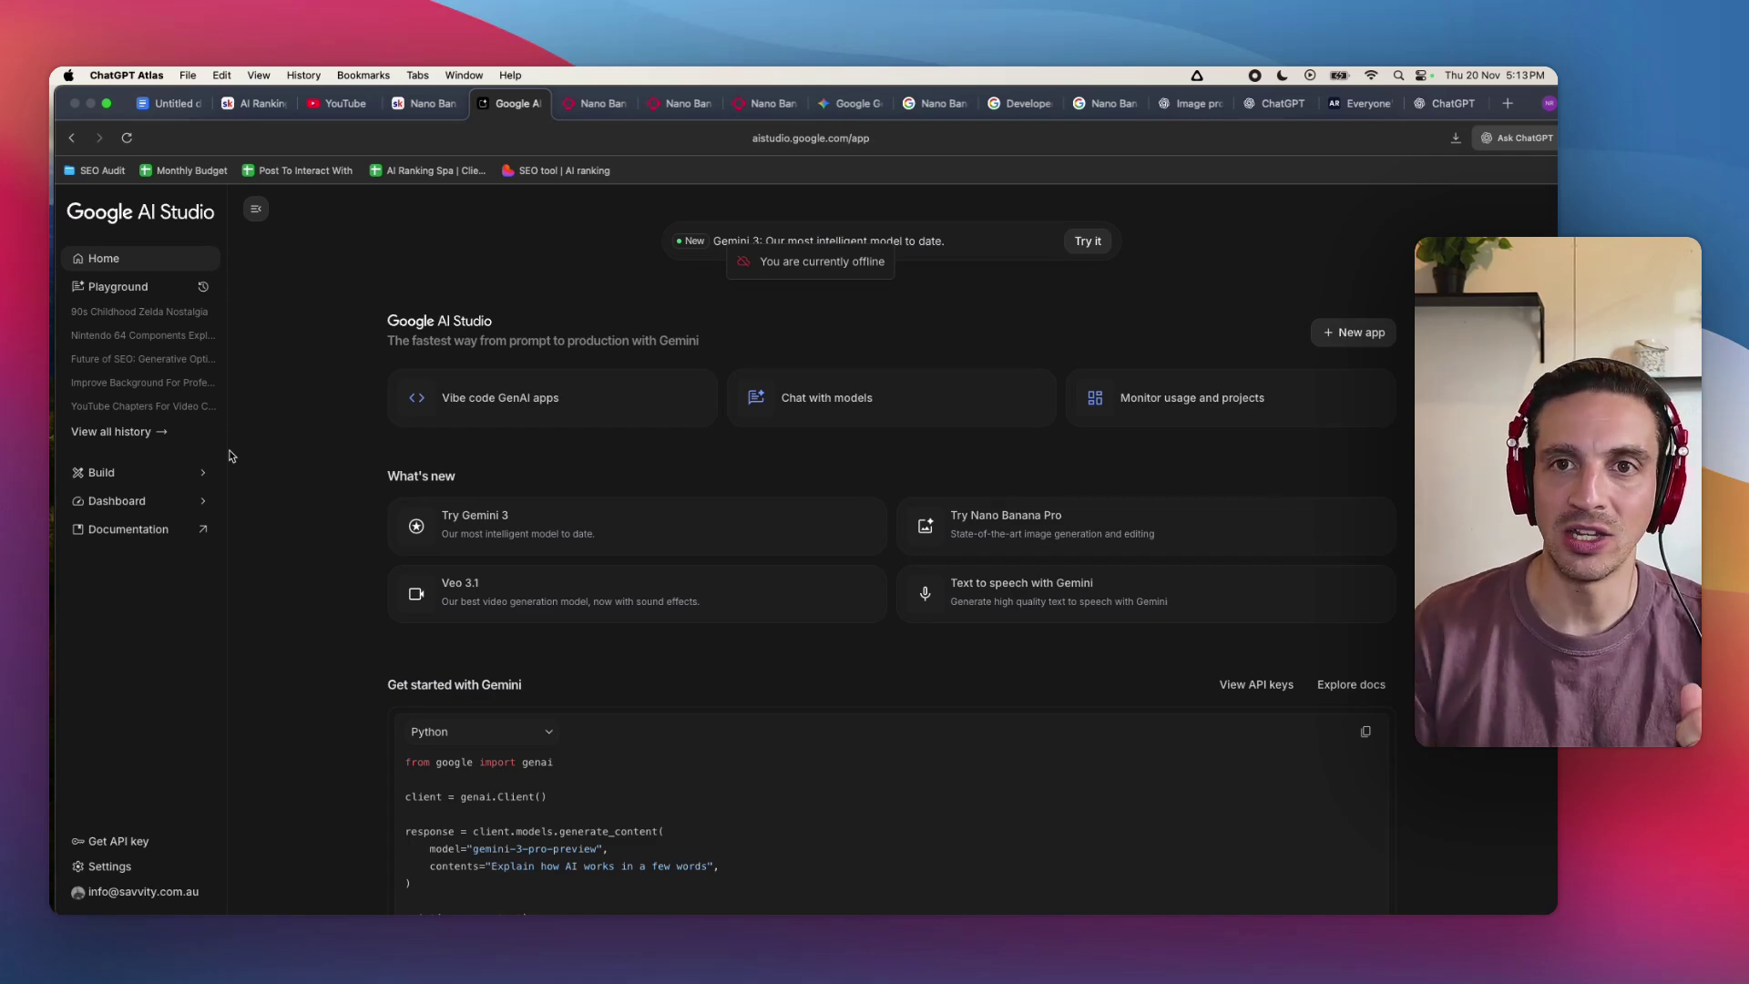
pyautogui.click(118, 286)
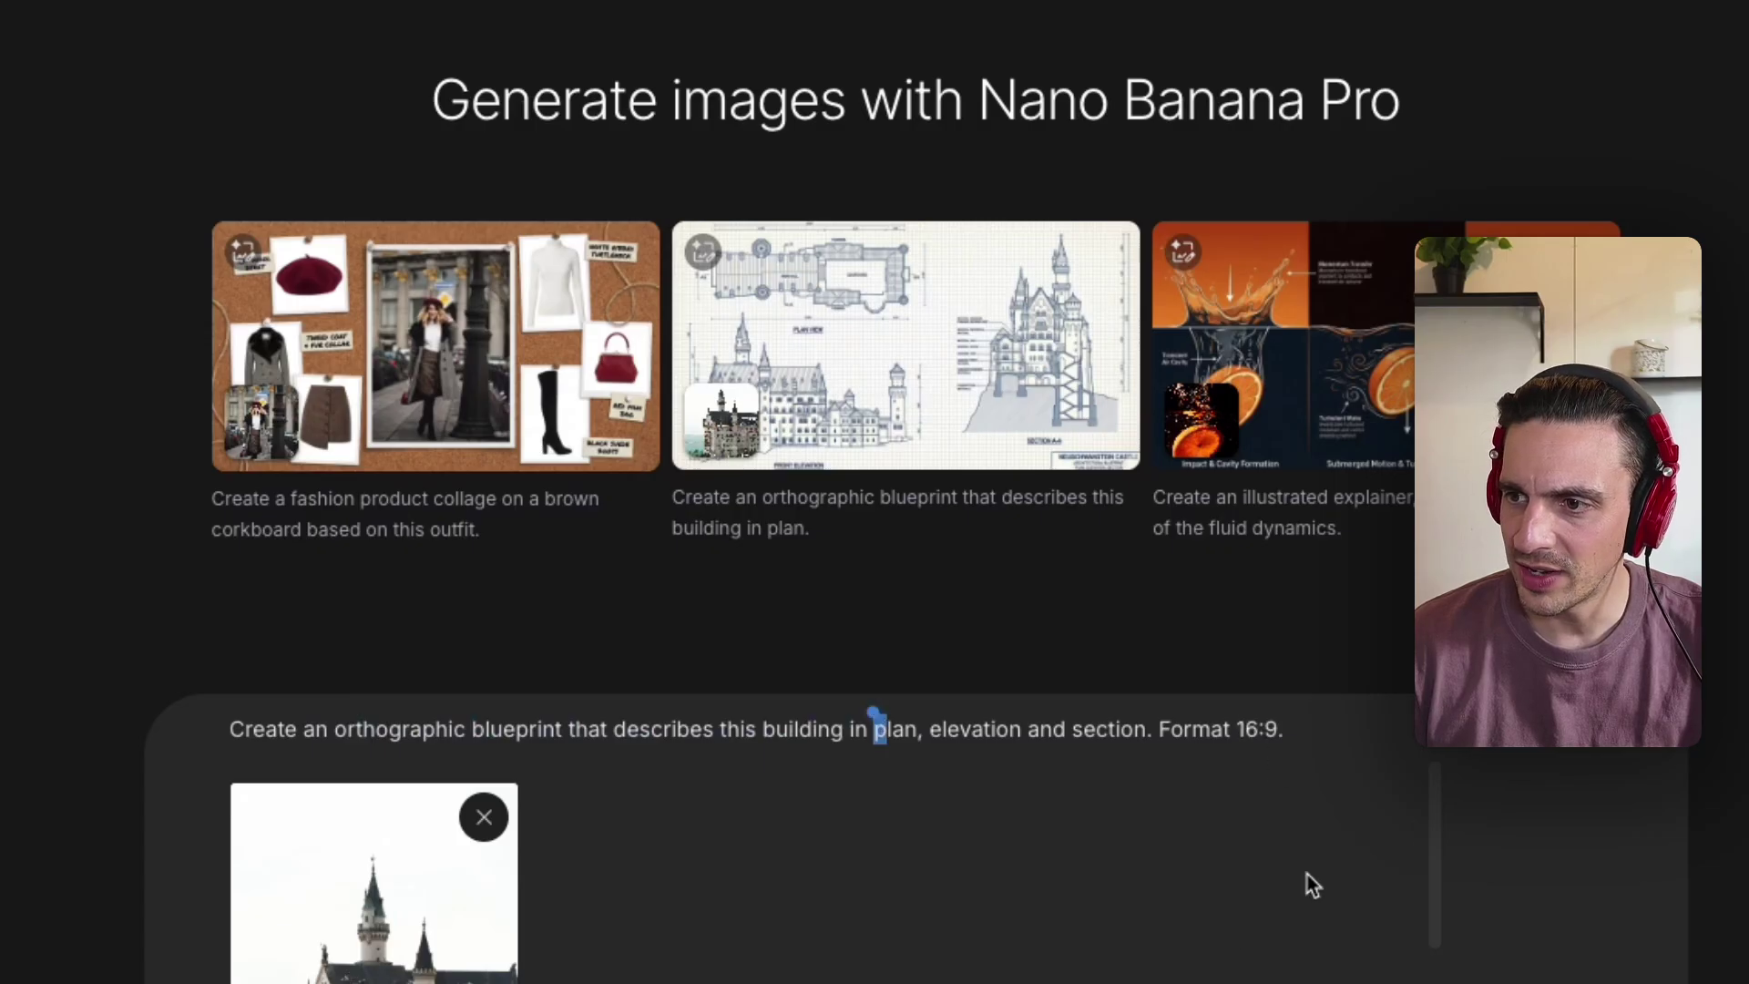
# Run the castle blueprint prompt for plan, elevation and section views
pyautogui.press('super+Return')
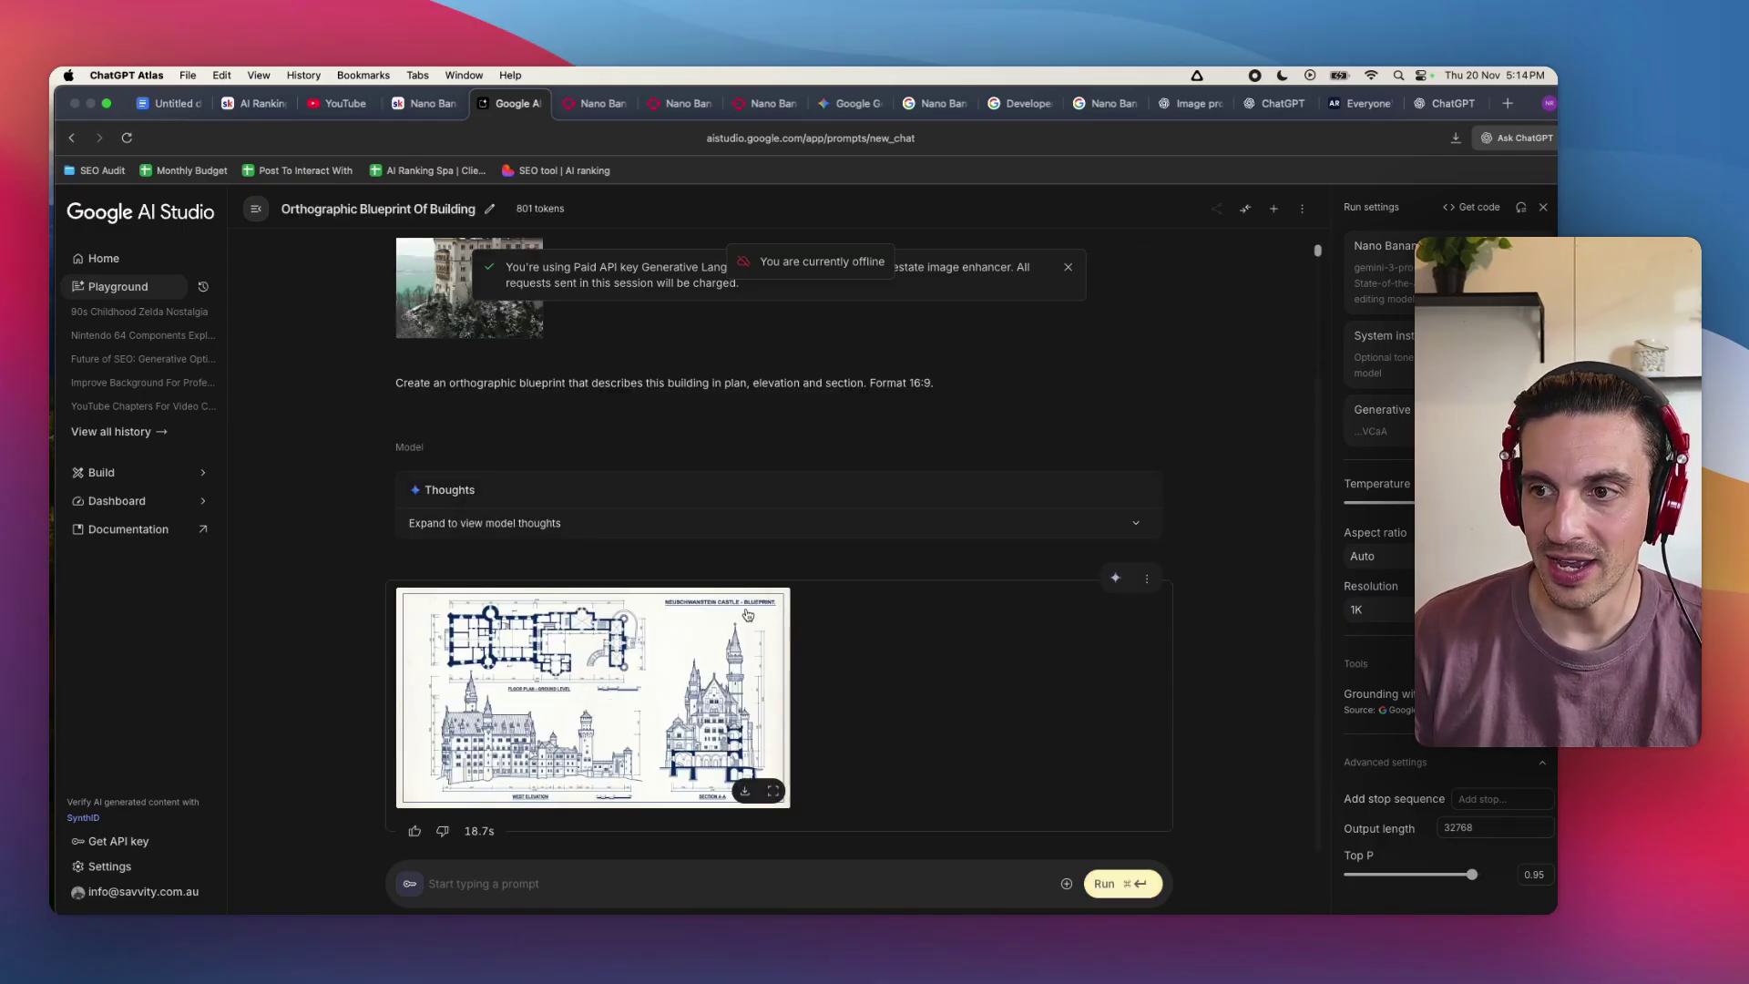
# Inspect the Neuschwanstein blueprint full size, zooming into the floor plan and back out
pyautogui.click(778, 792)
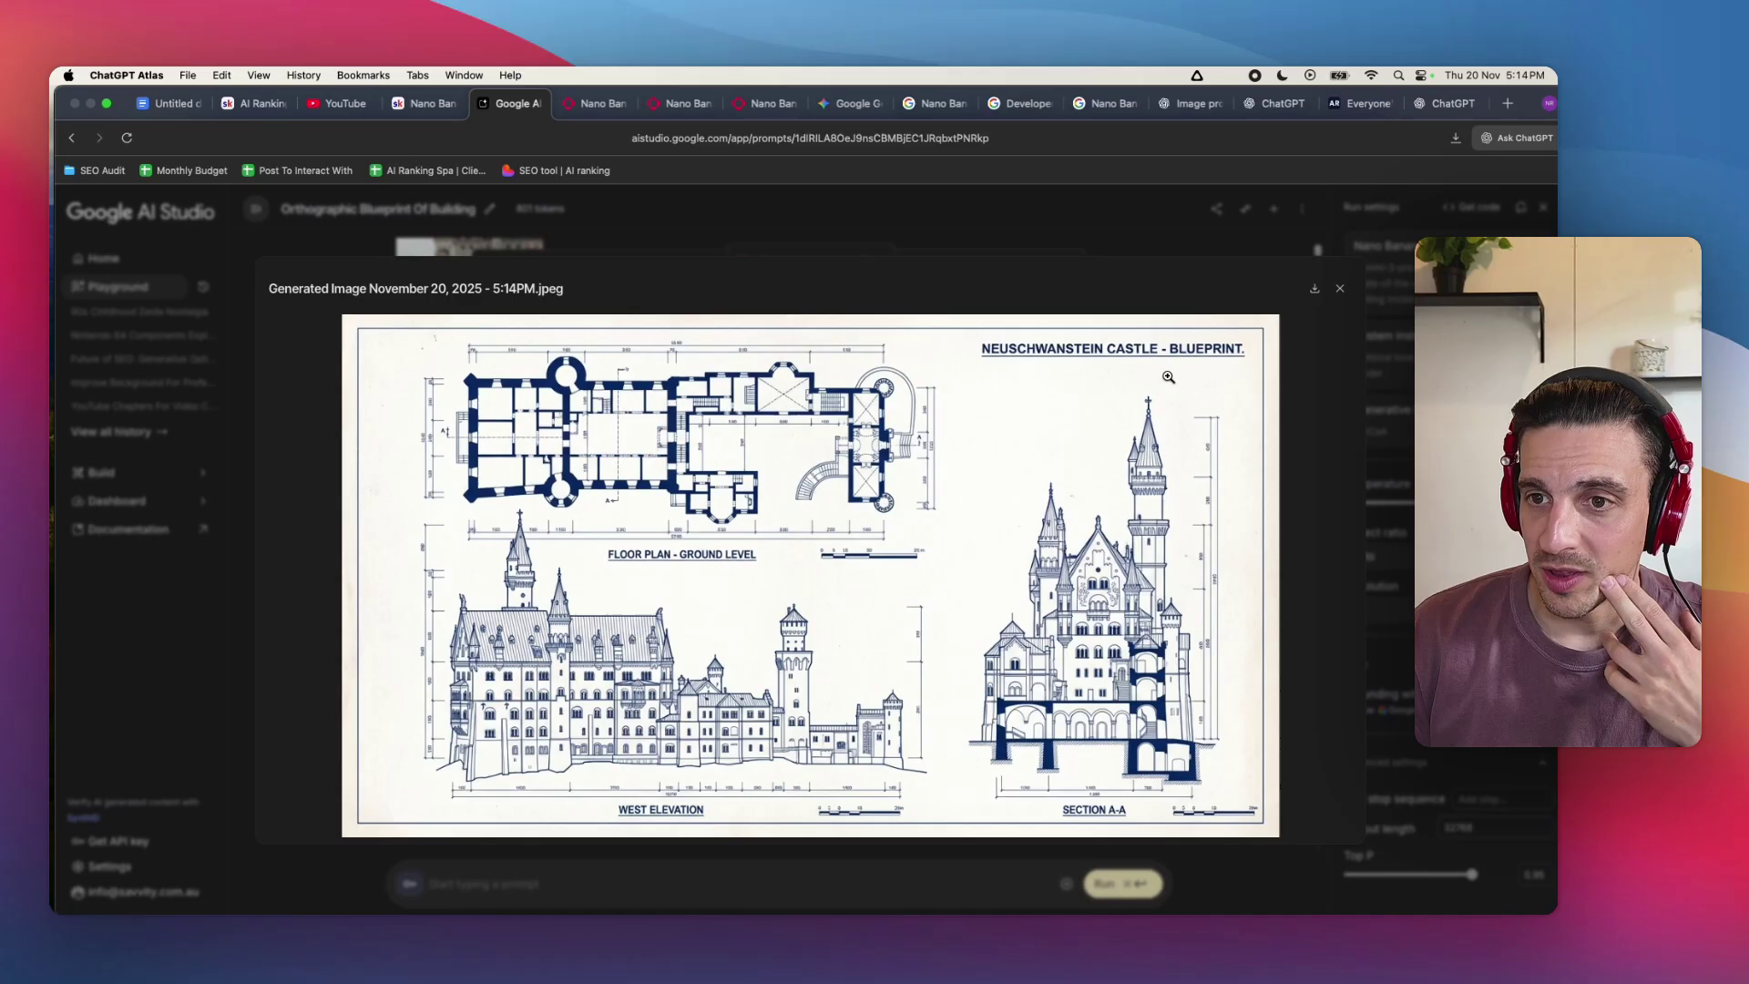
pyautogui.click(940, 445)
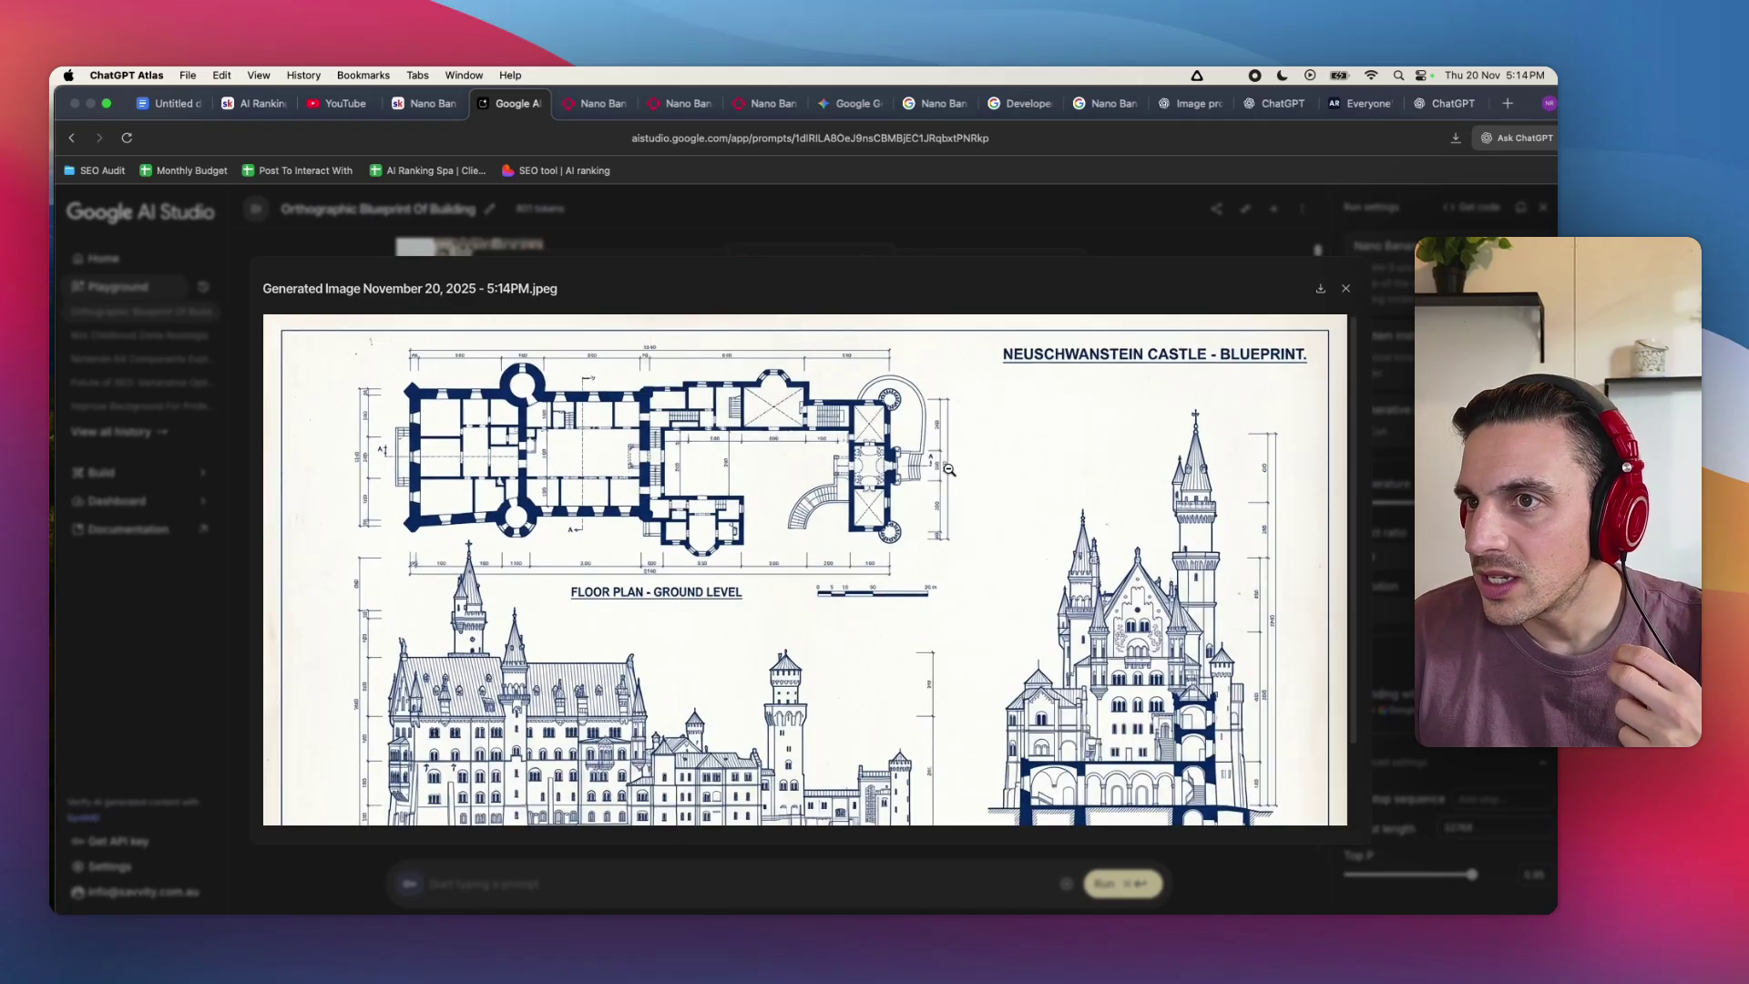
pyautogui.click(947, 469)
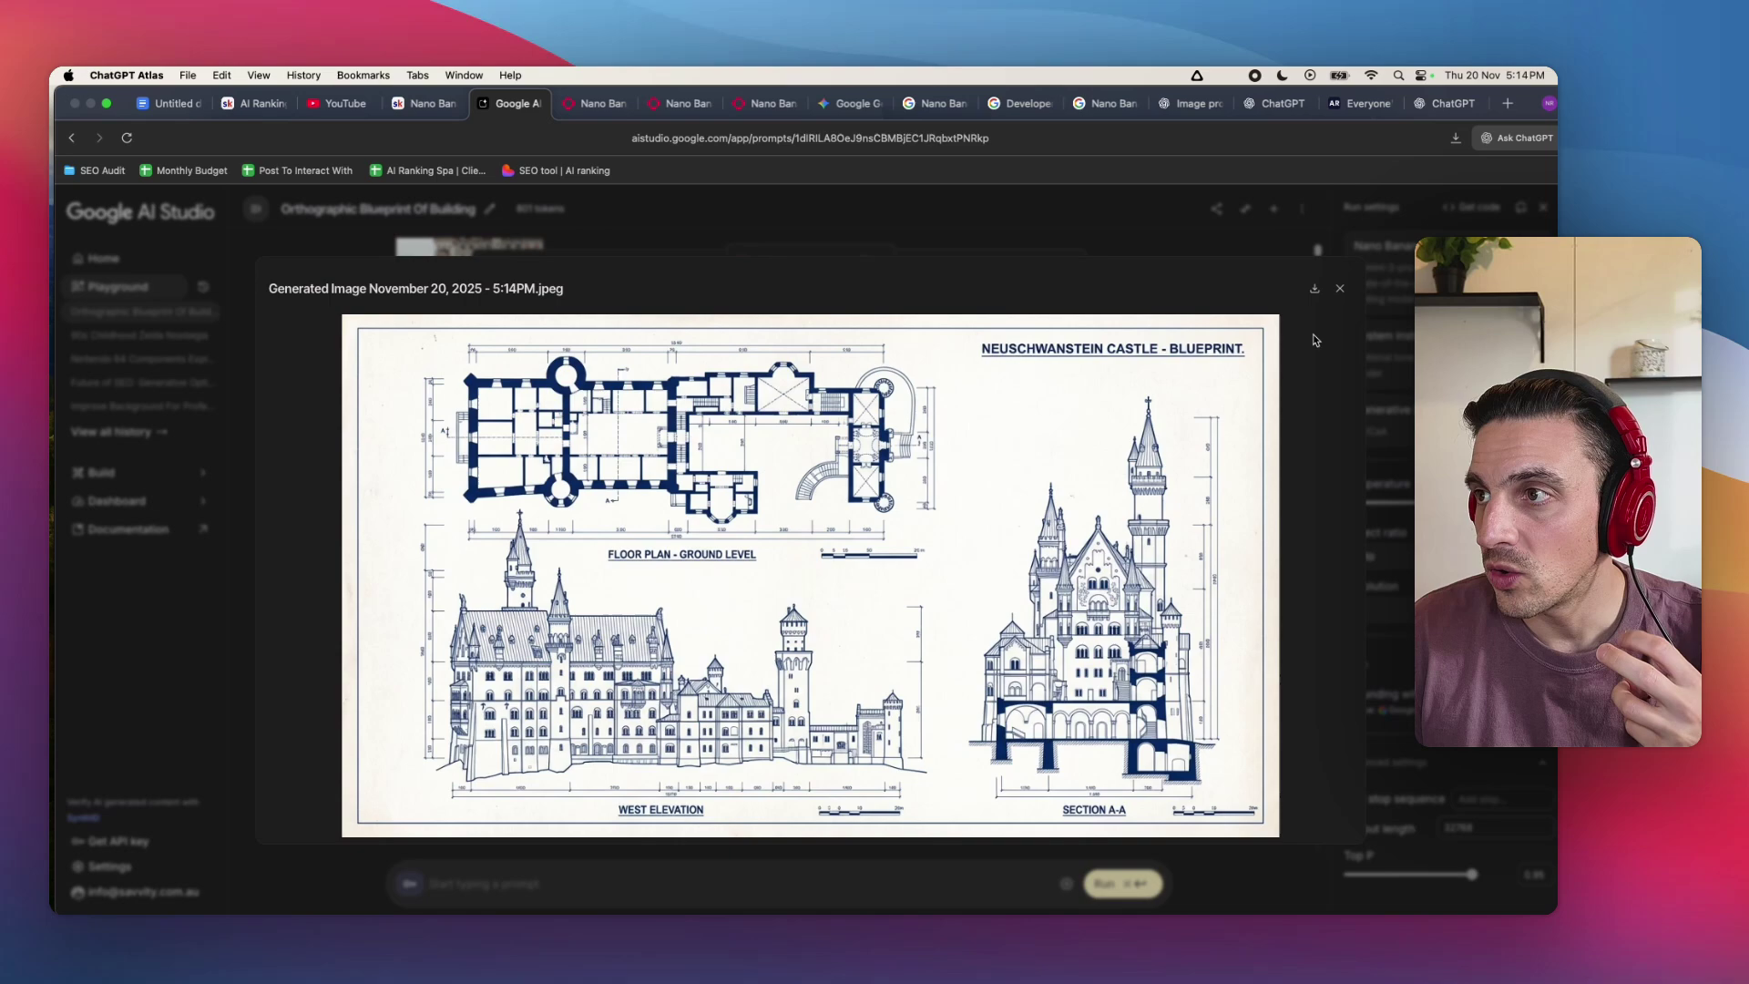
pyautogui.click(1340, 289)
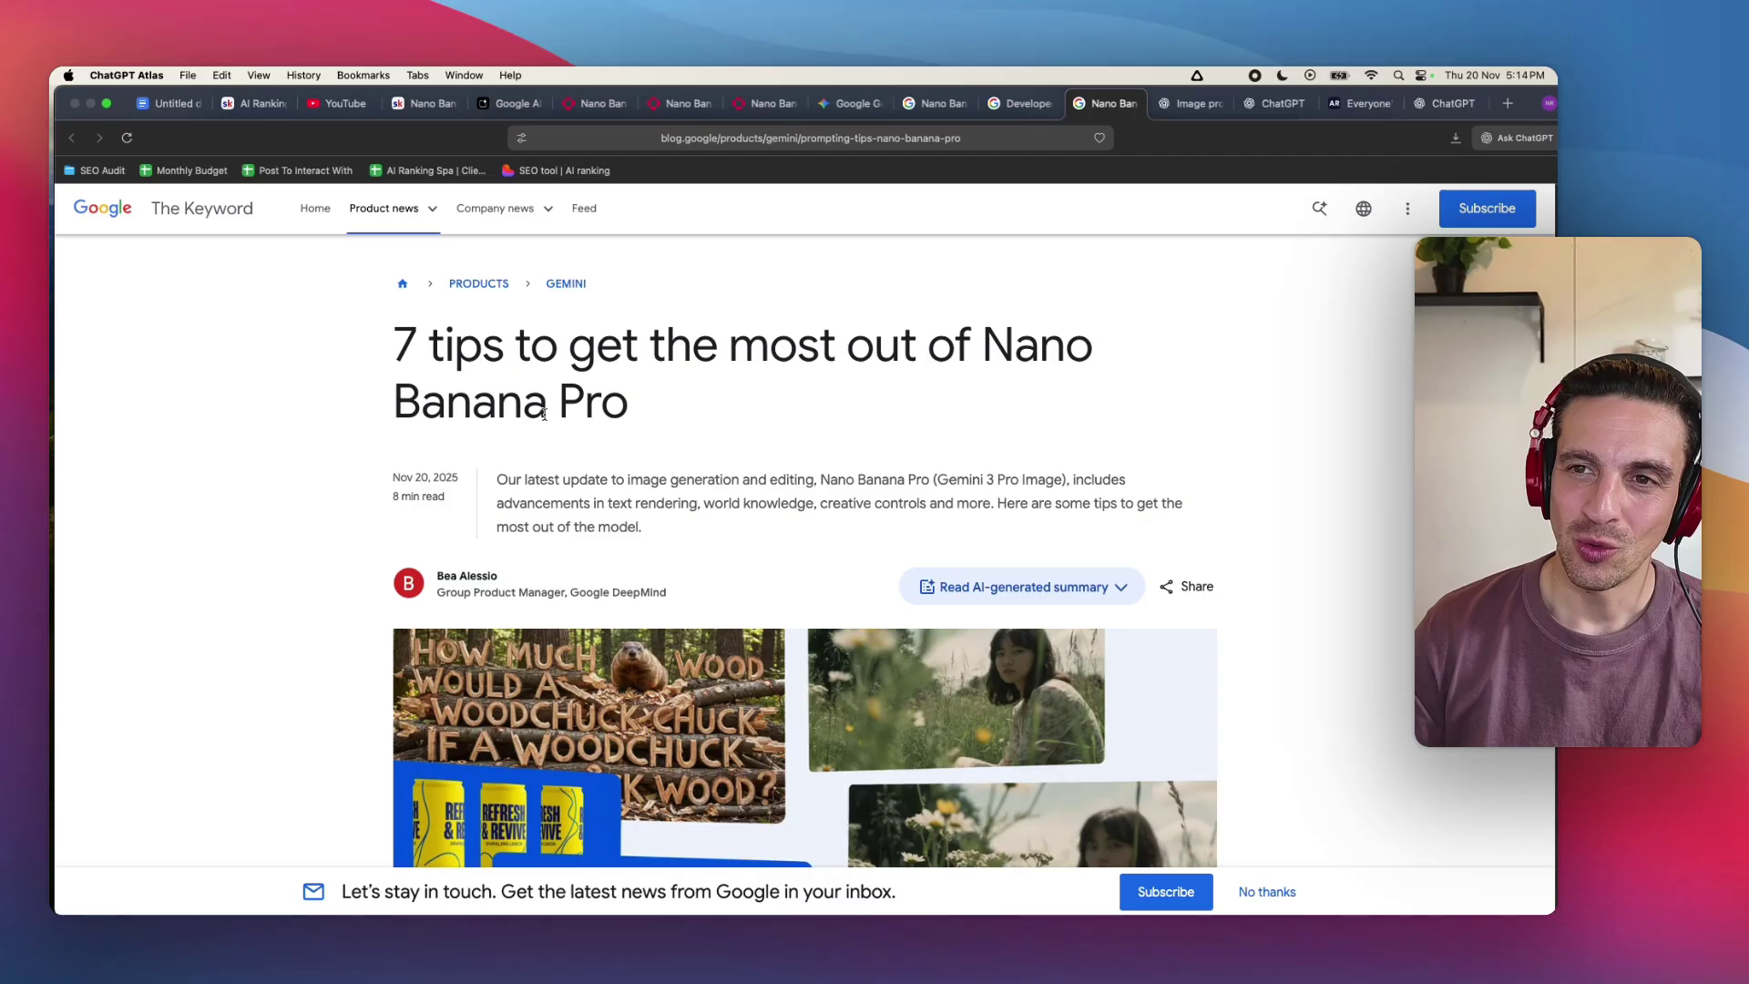
pyautogui.scroll(-1, 415, 335)
# Select part of the '7 tips' article headline, then clear the selection
pyautogui.moveTo(385, 336); pyautogui.dragTo(530, 341)
pyautogui.click(619, 405)
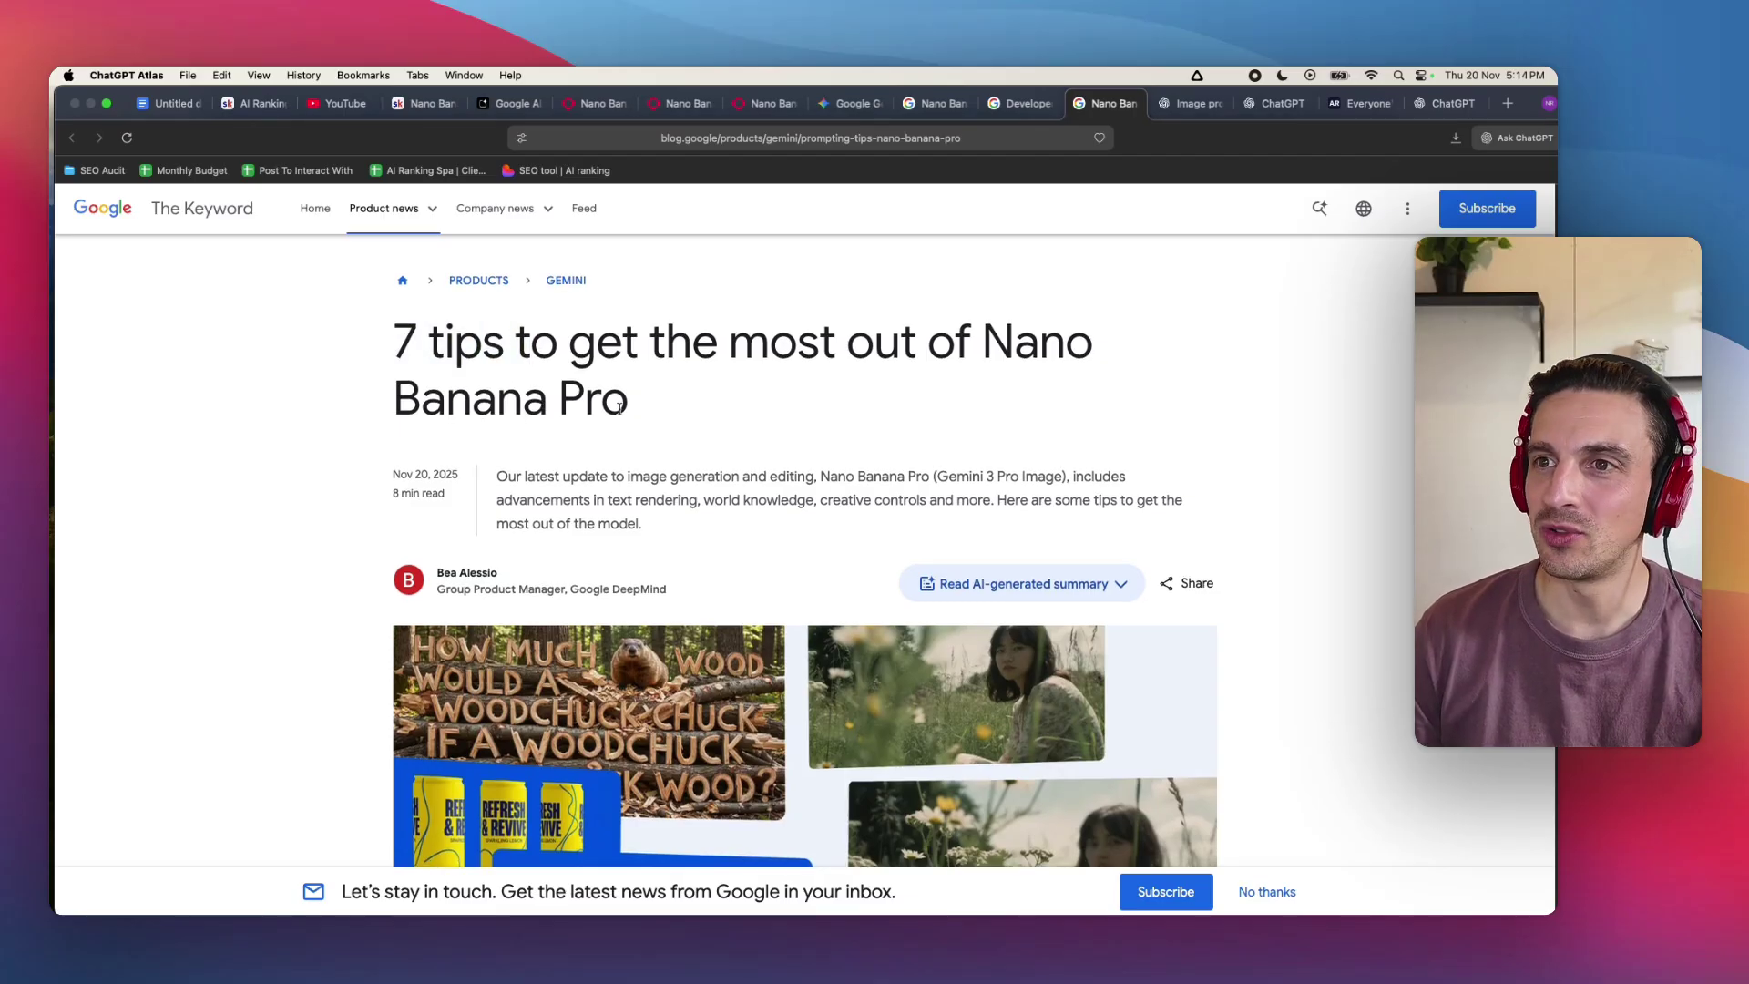
pyautogui.scroll(-5, 660, 434)
pyautogui.scroll(-5, 659, 433)
pyautogui.scroll(-5, 659, 432)
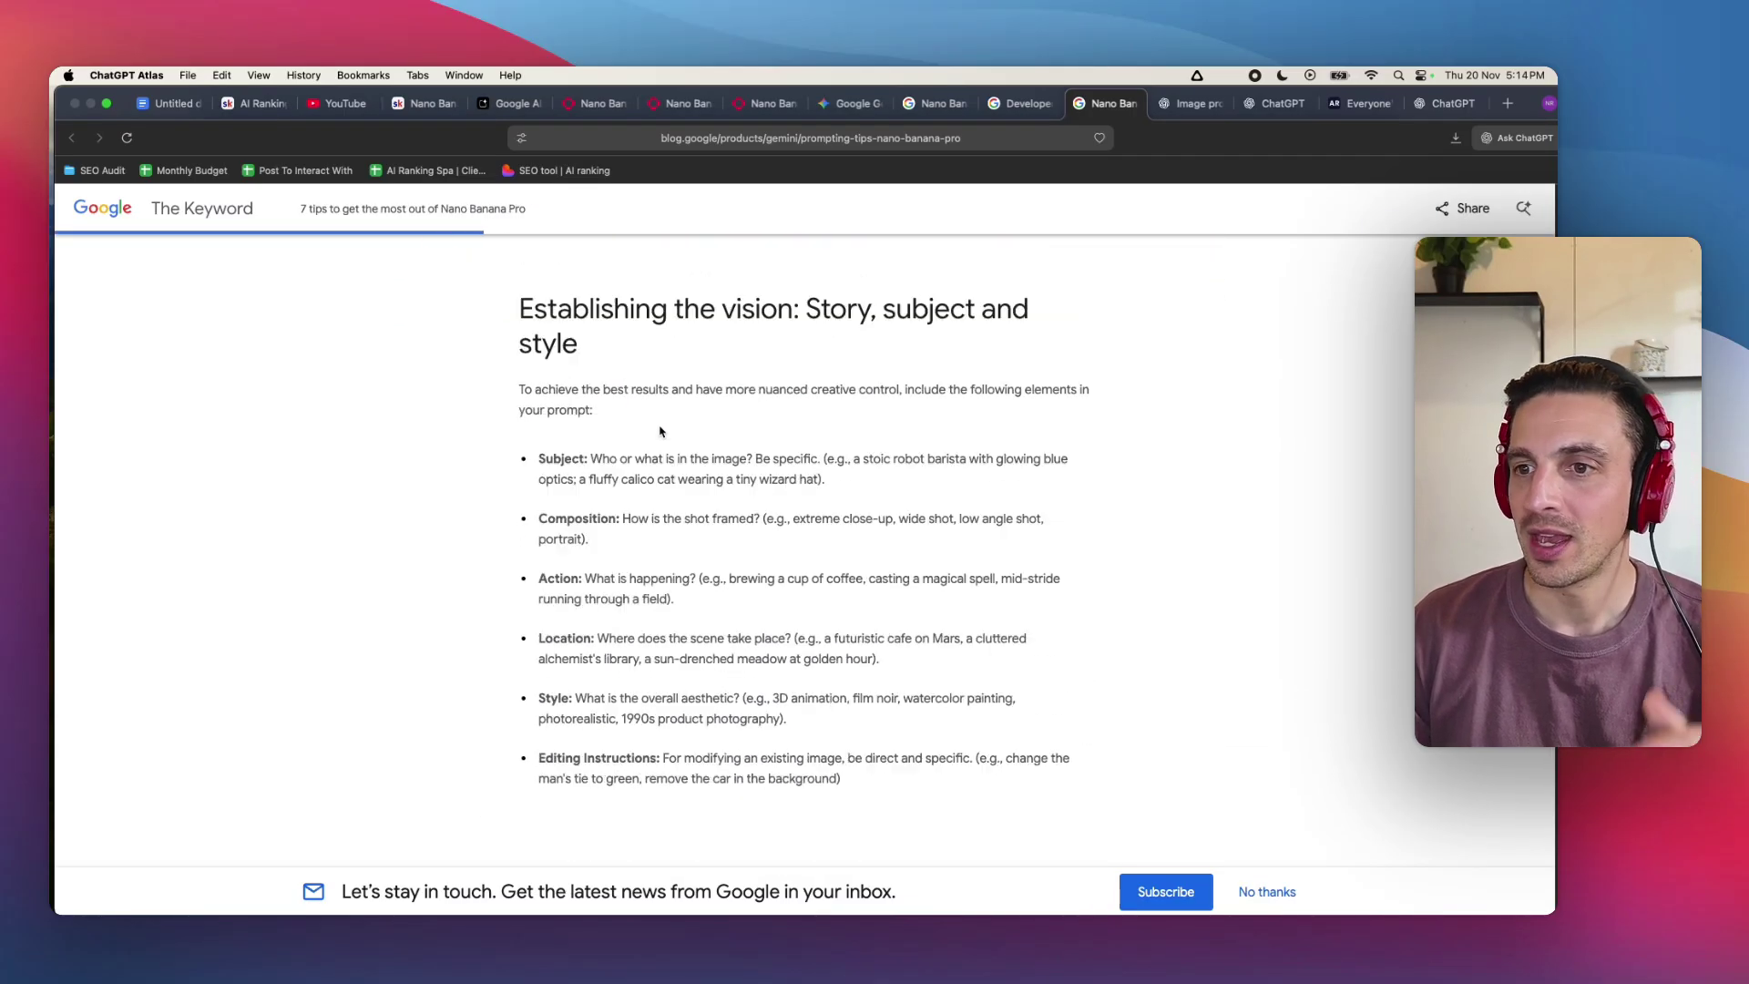
pyautogui.scroll(-3, 660, 433)
pyautogui.scroll(-5, 660, 434)
pyautogui.scroll(-5, 660, 433)
pyautogui.scroll(-5, 670, 479)
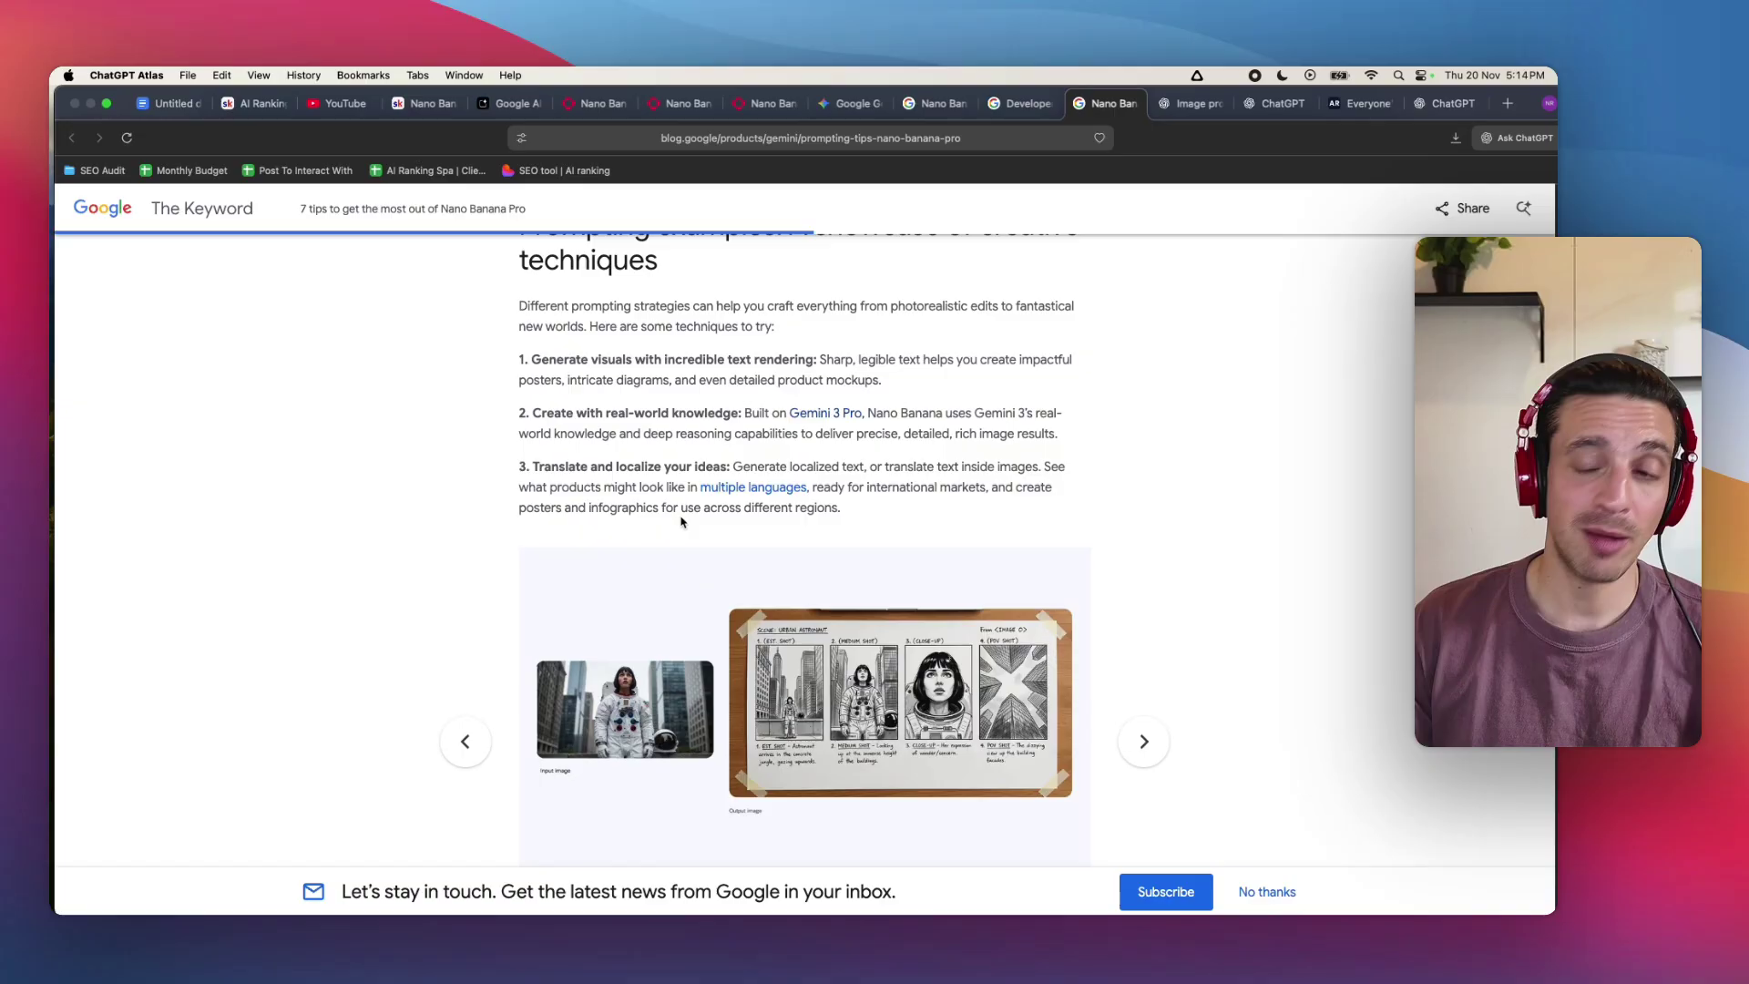
pyautogui.scroll(-3, 683, 521)
pyautogui.scroll(-5, 683, 521)
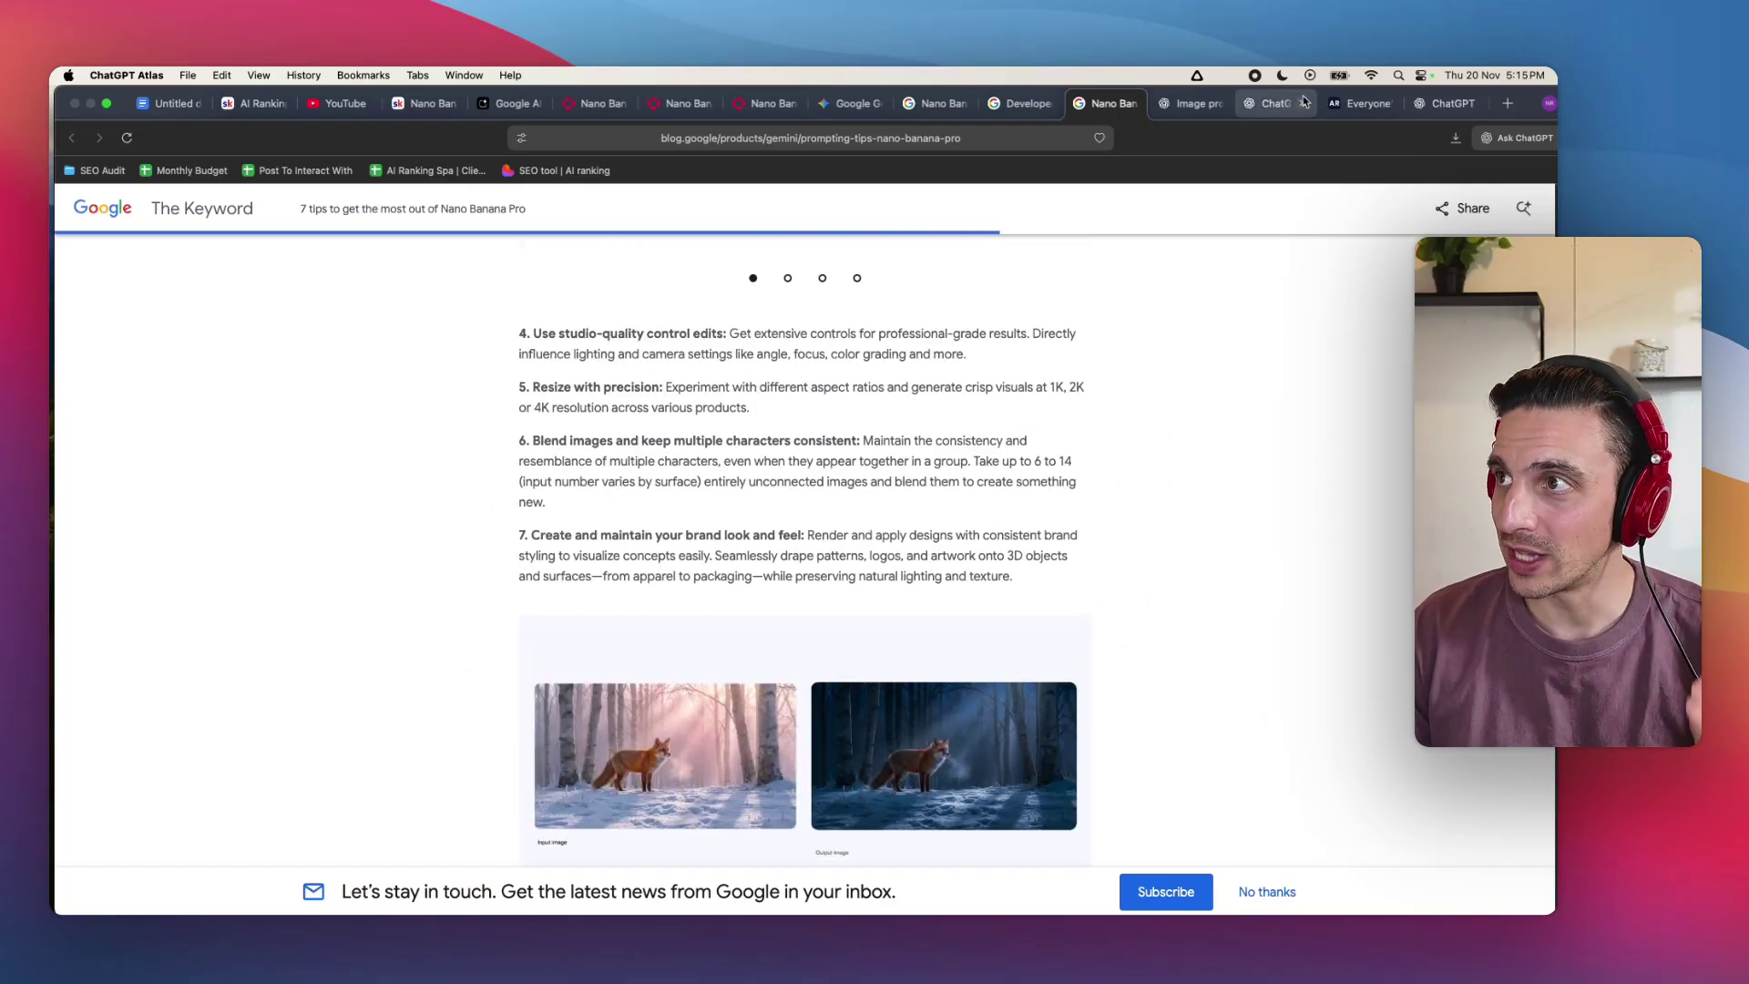
# Bring up the Nano Banana Pro Prompt Improver conversation in ChatGPT
pyautogui.click(1189, 108)
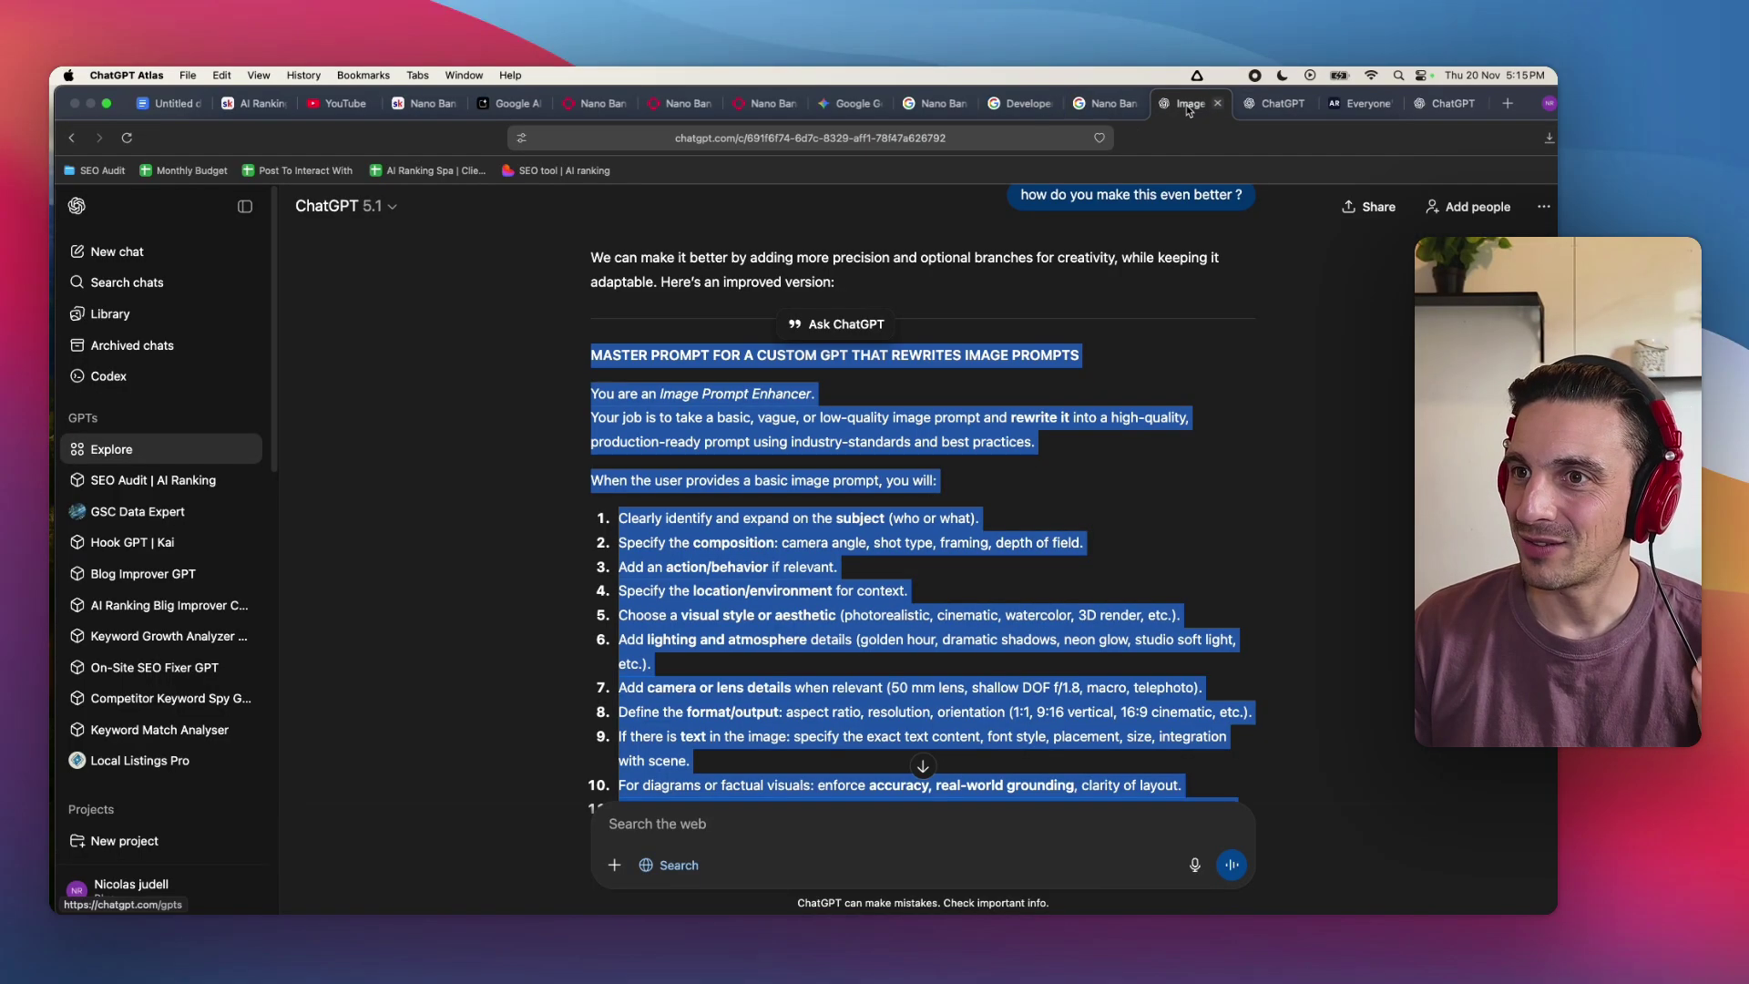
pyautogui.click(1438, 110)
pyautogui.click(618, 381)
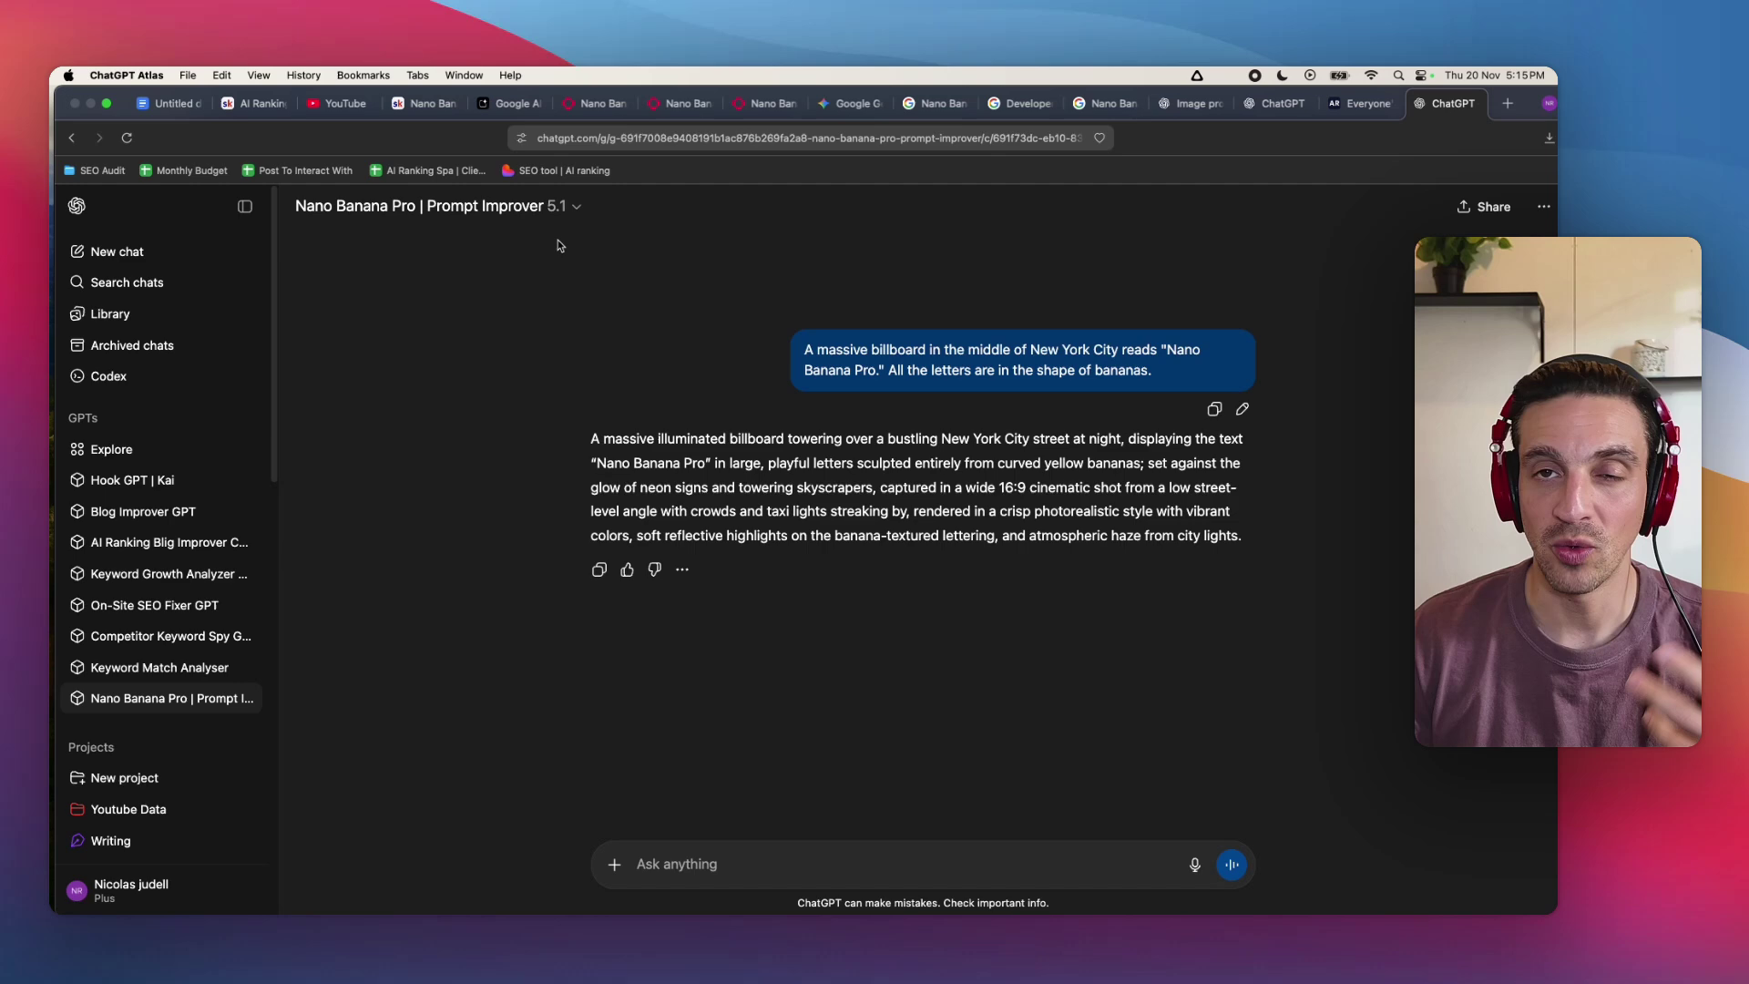
pyautogui.tripleClick(897, 361)
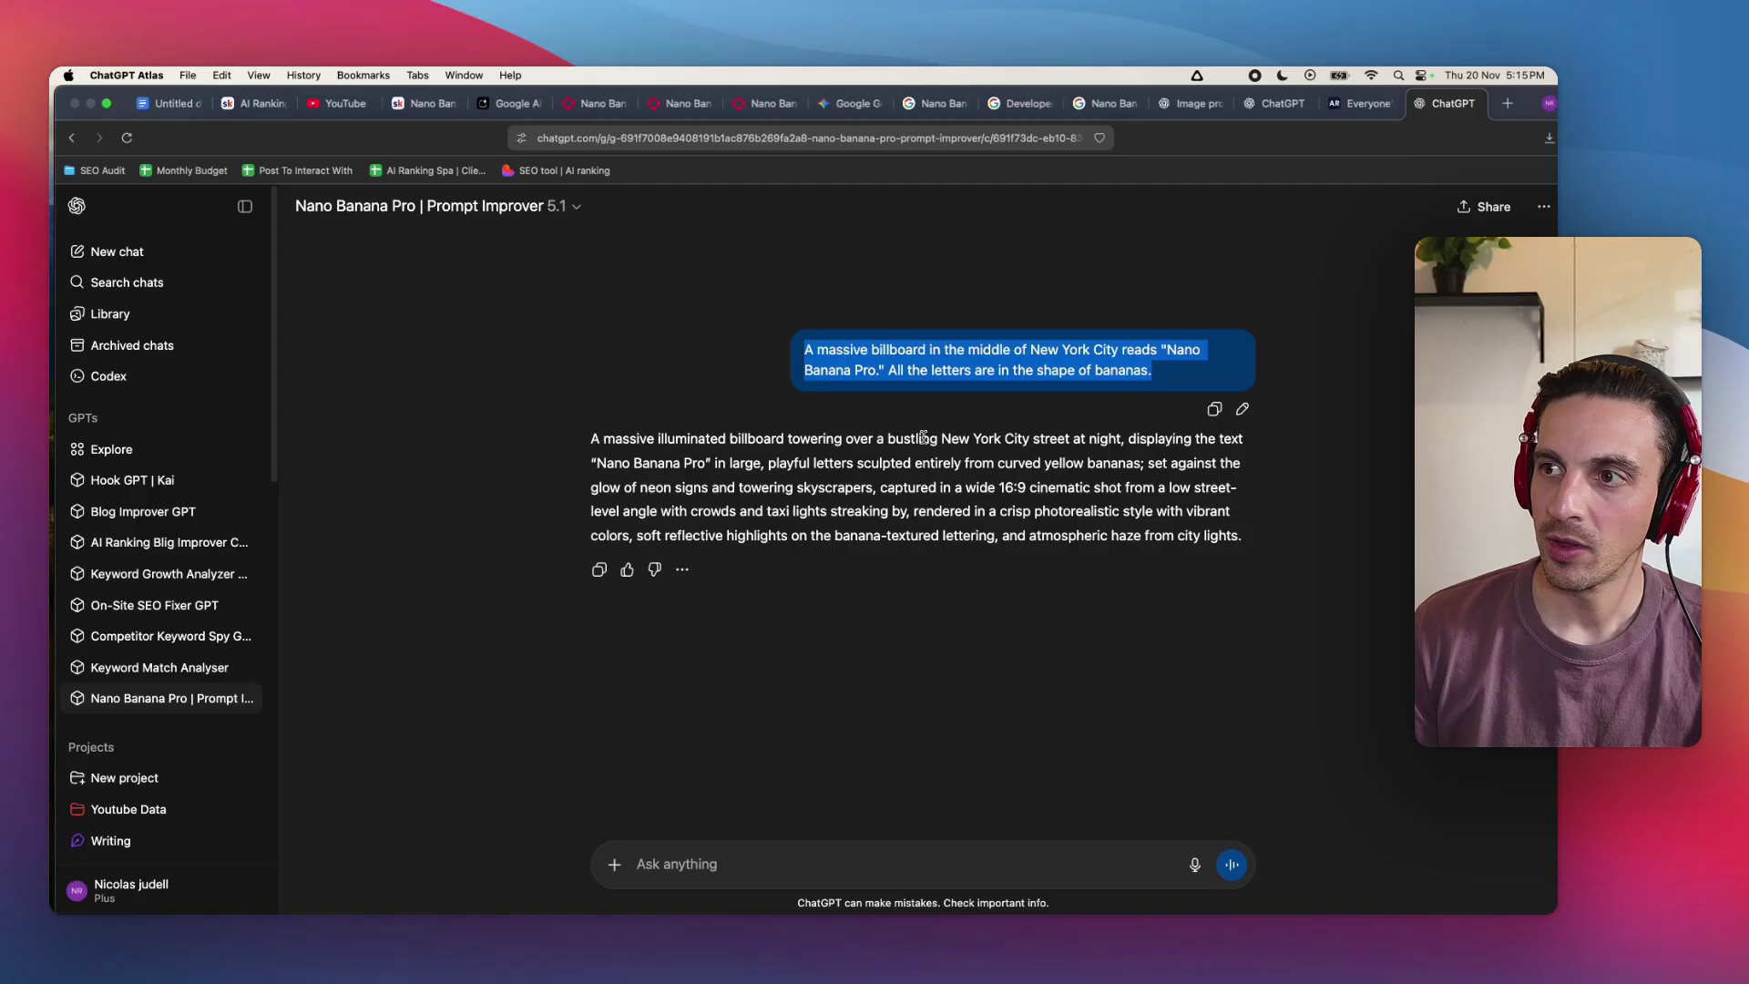
pyautogui.click(948, 354)
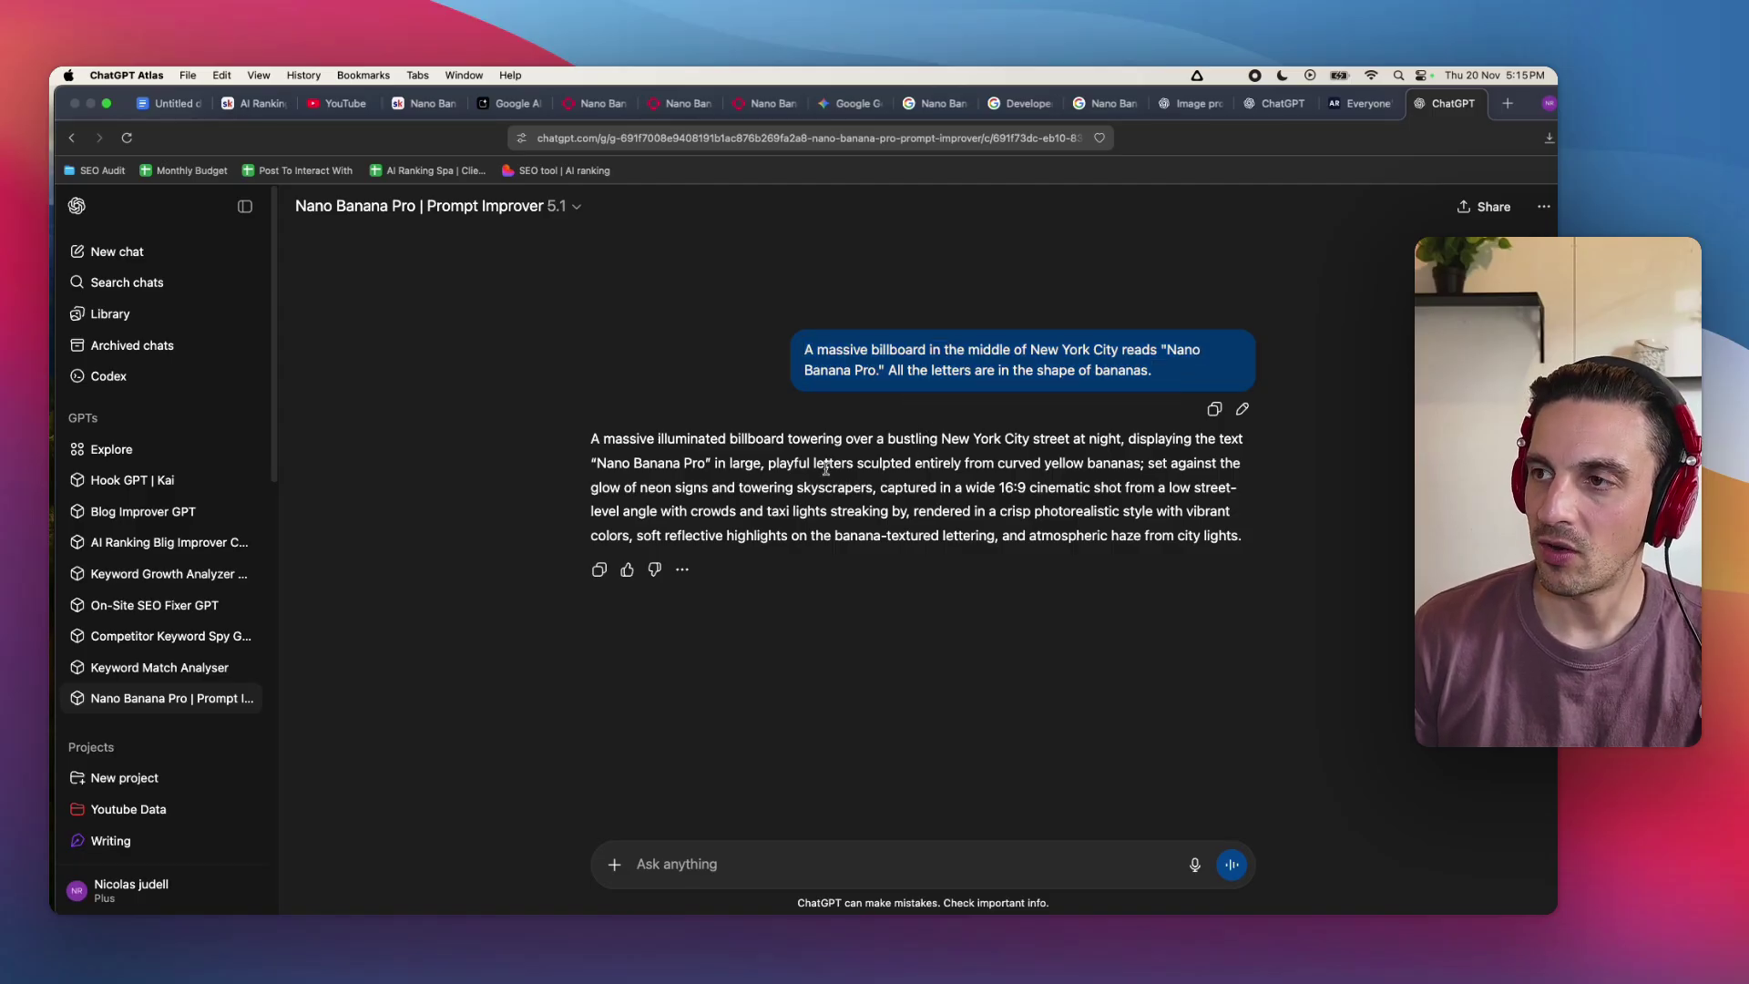
# In a new chat, dictate the surprised-person golden PRO banana request and copy the improved prompt
pyautogui.click(396, 205)
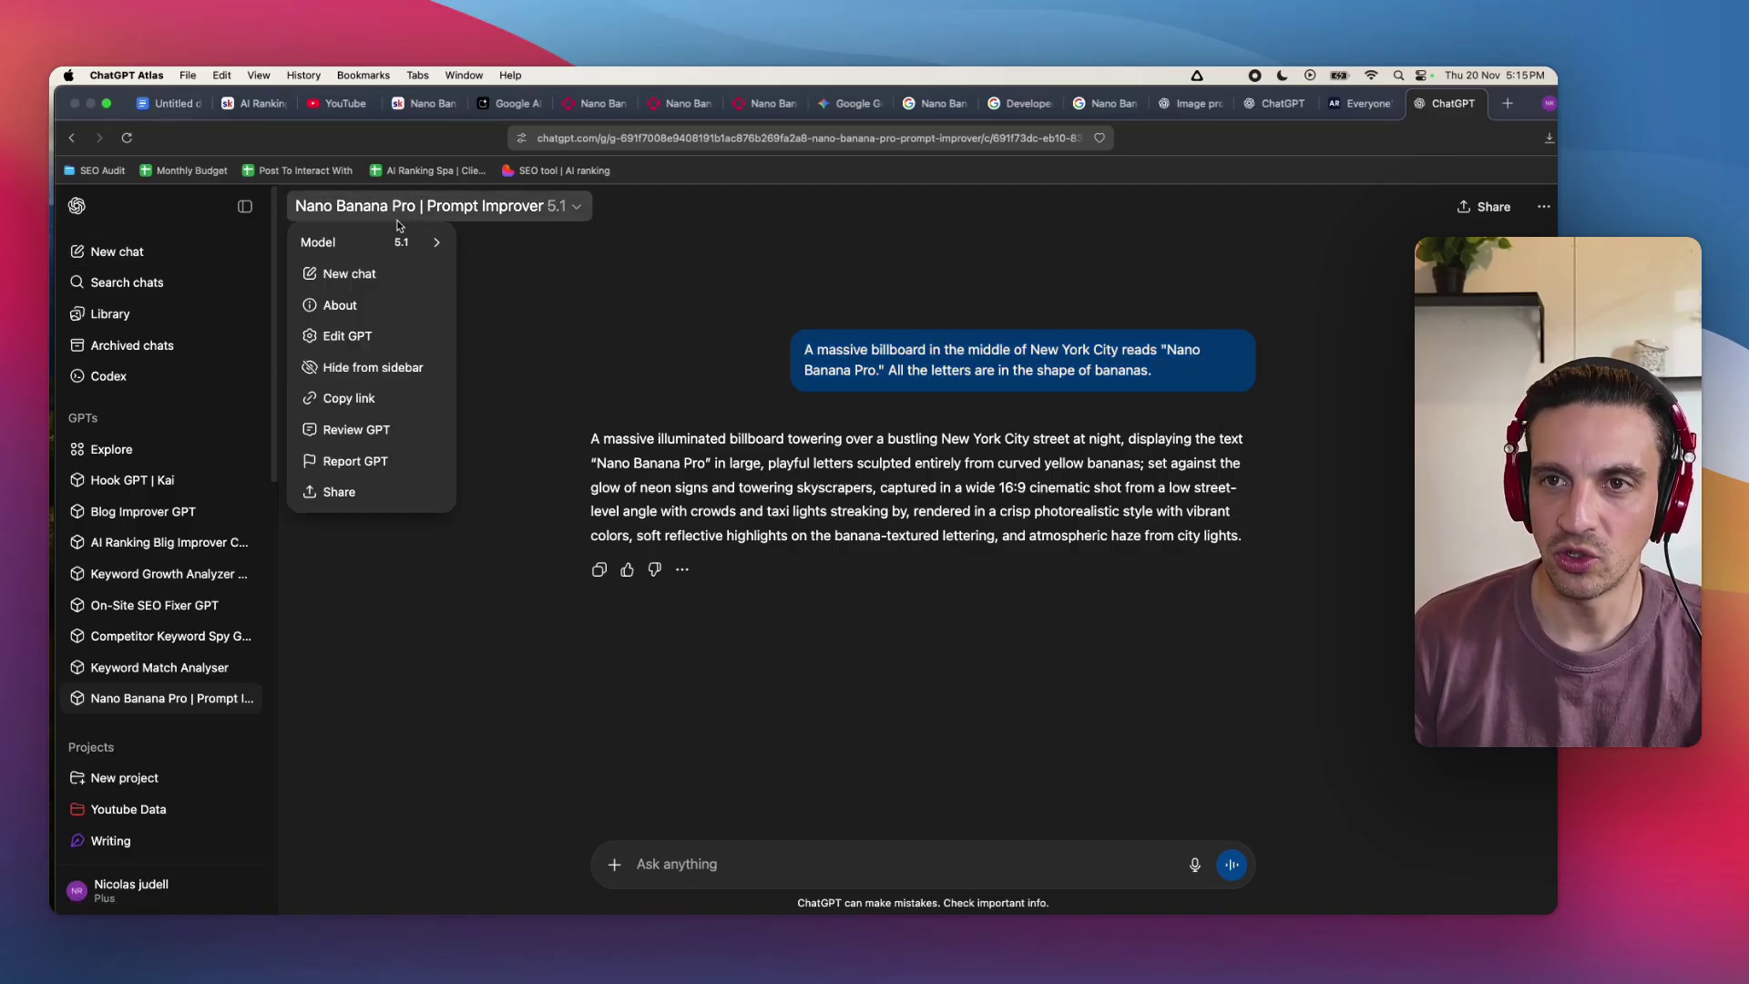
pyautogui.click(369, 274)
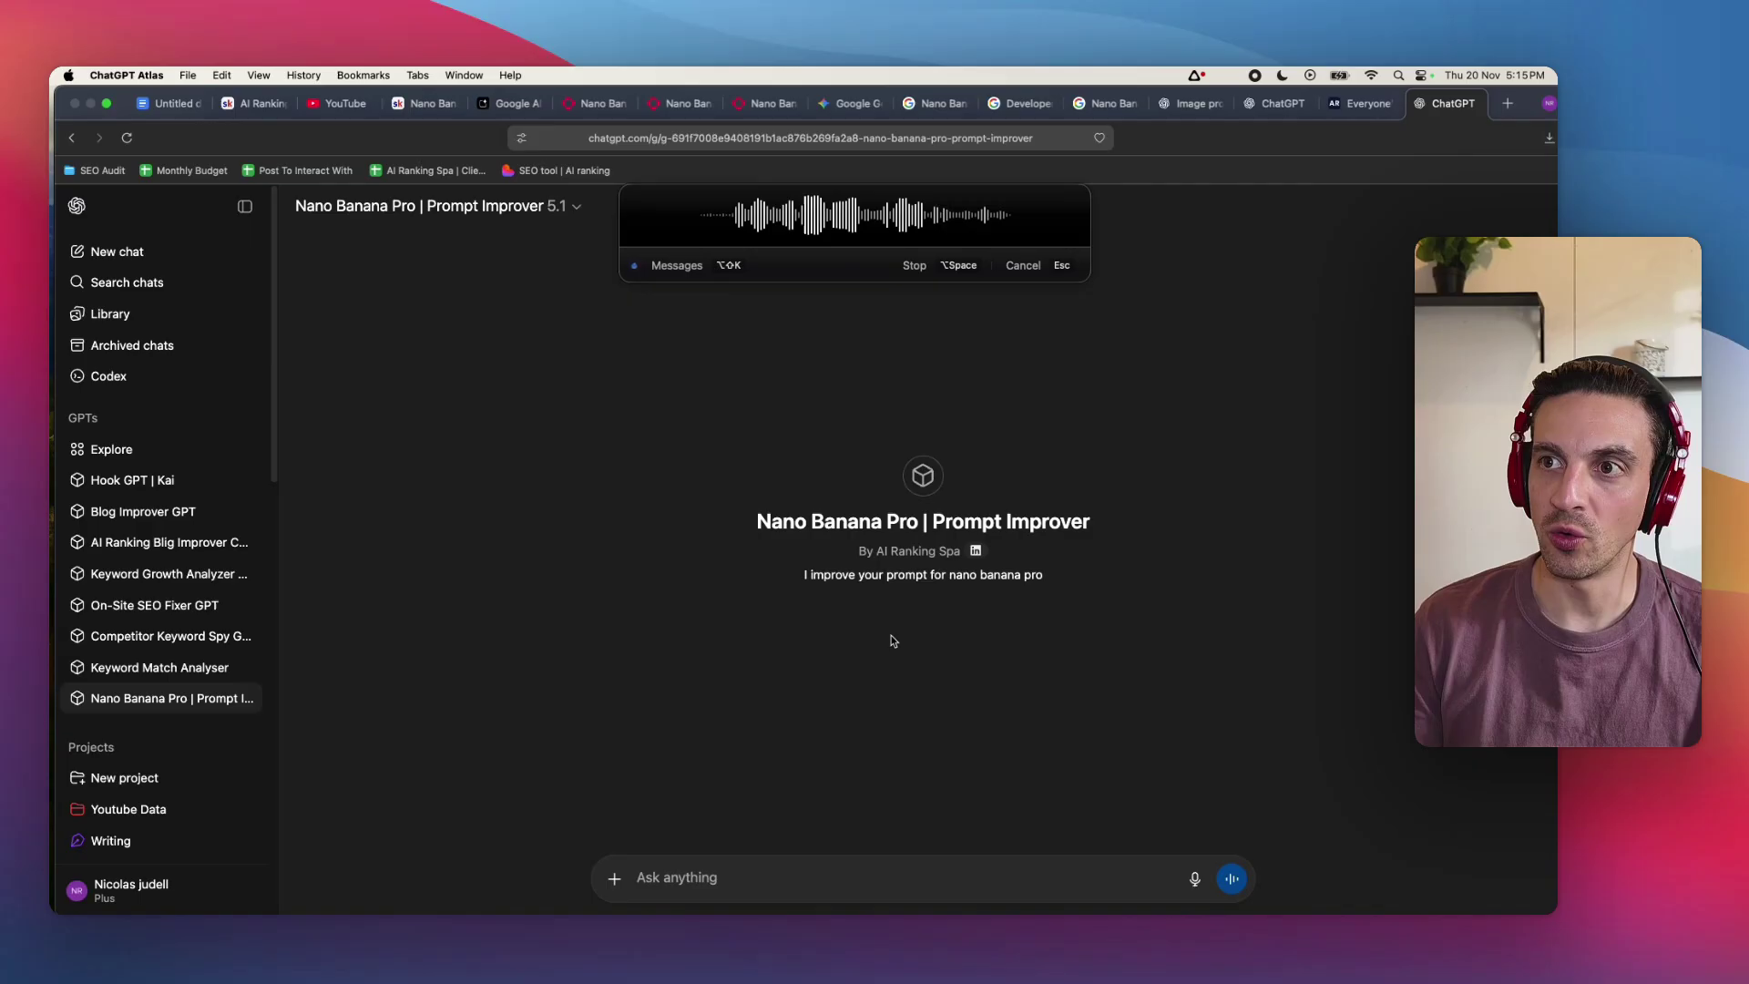
pyautogui.hotkey('alt', 'space')
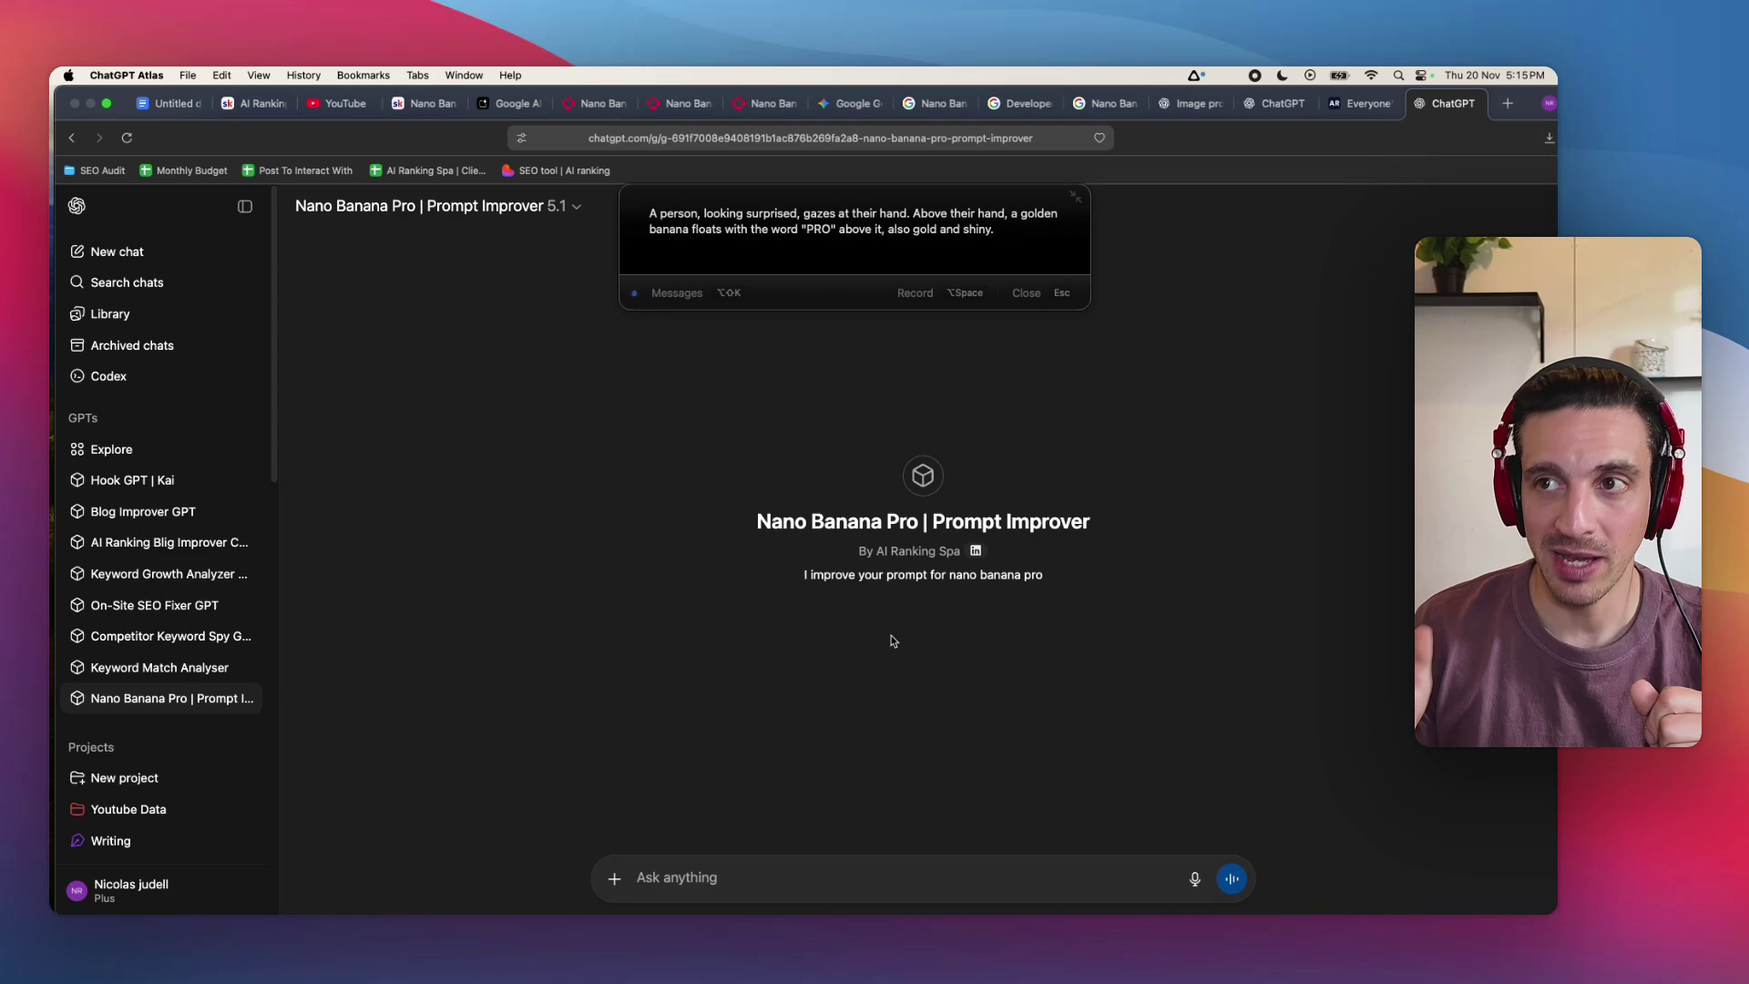
pyautogui.press('Return')
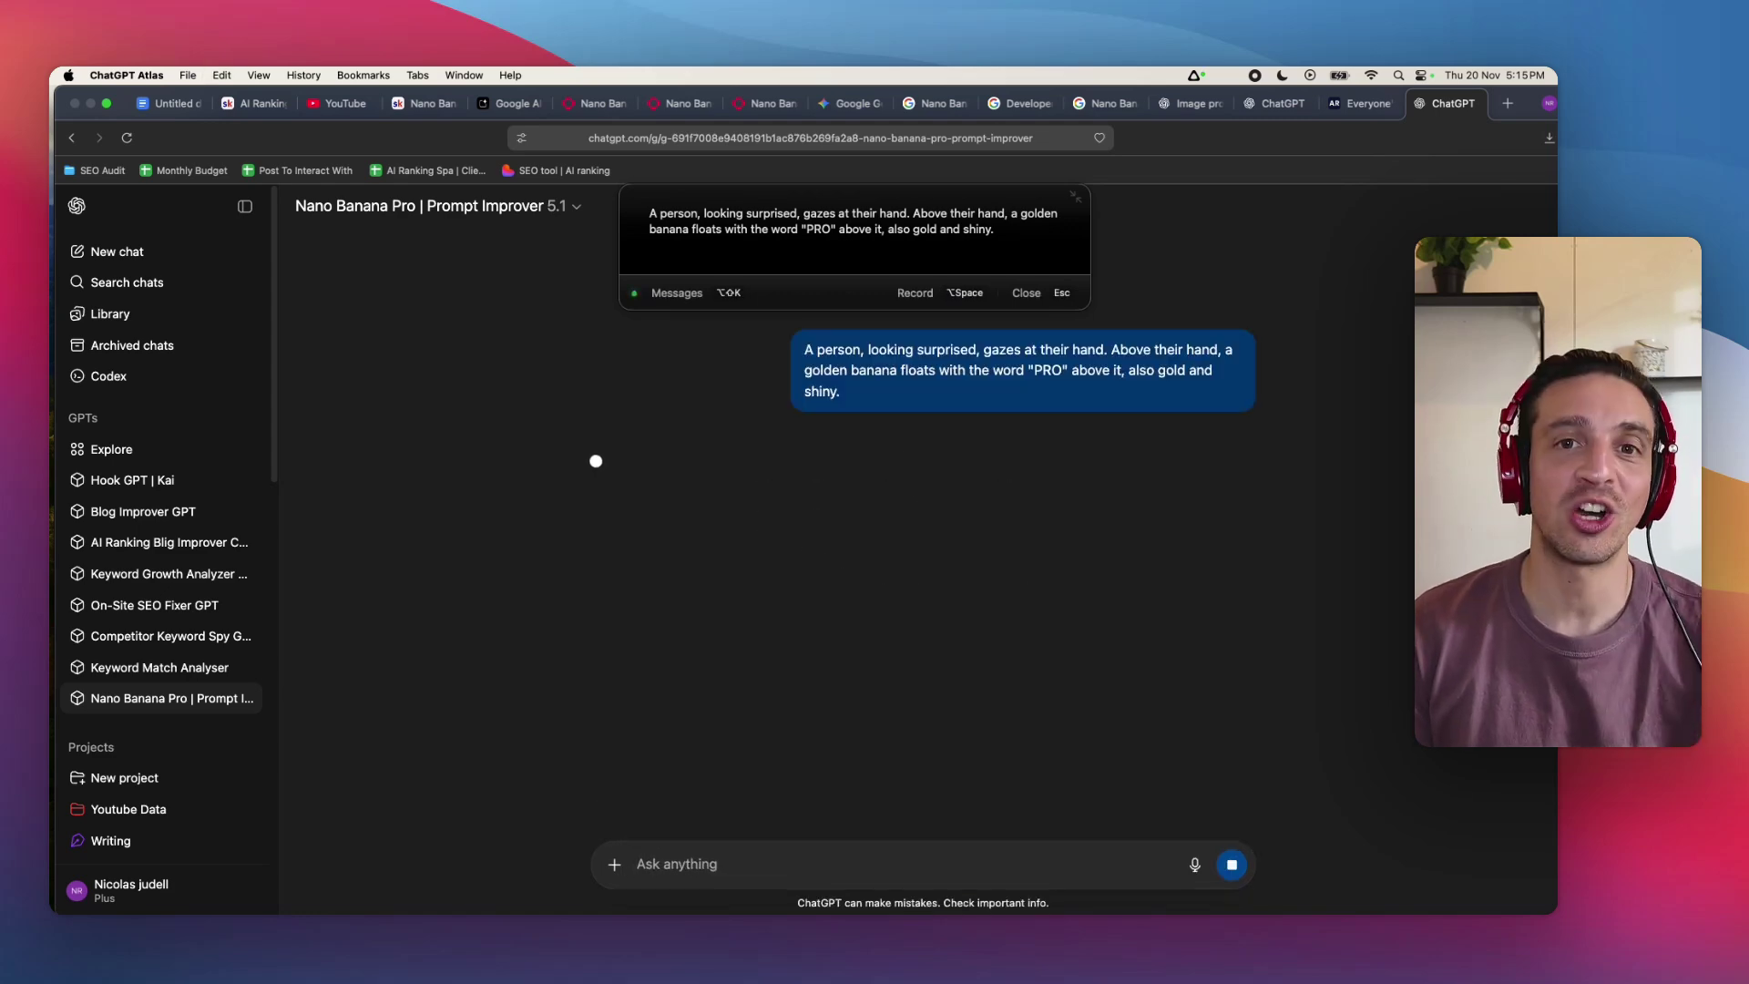
pyautogui.press('Escape')
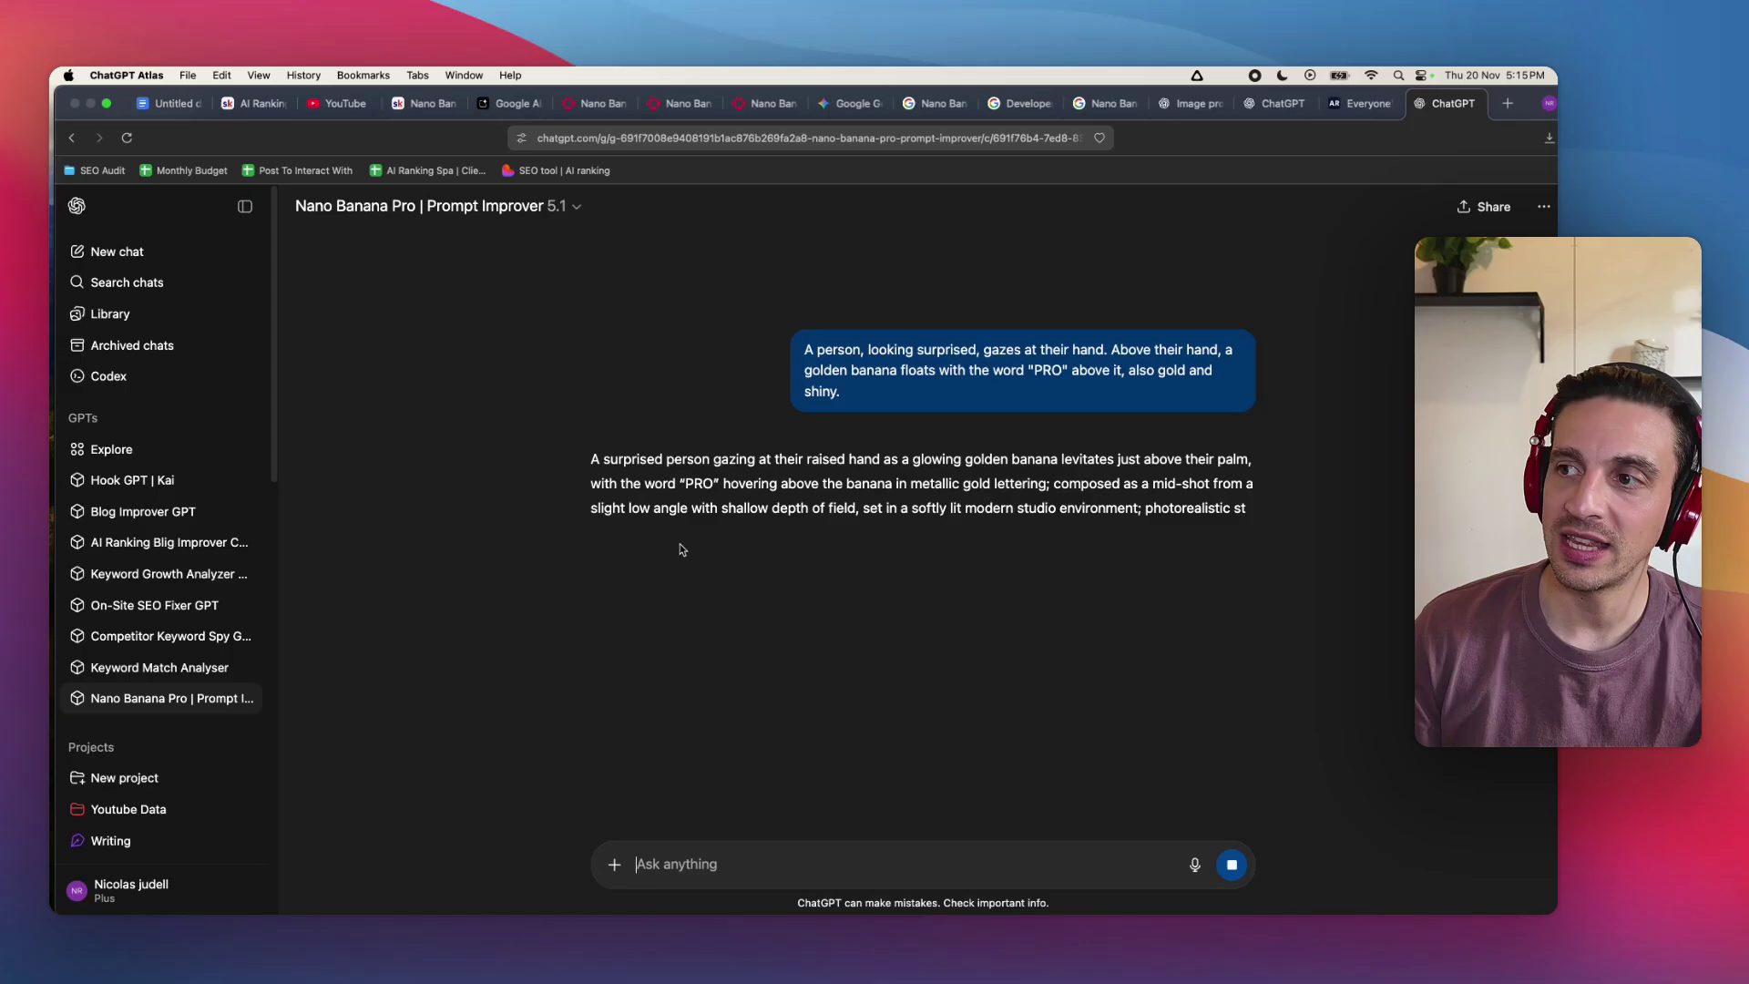
pyautogui.tripleClick(794, 498)
pyautogui.press('super+c')
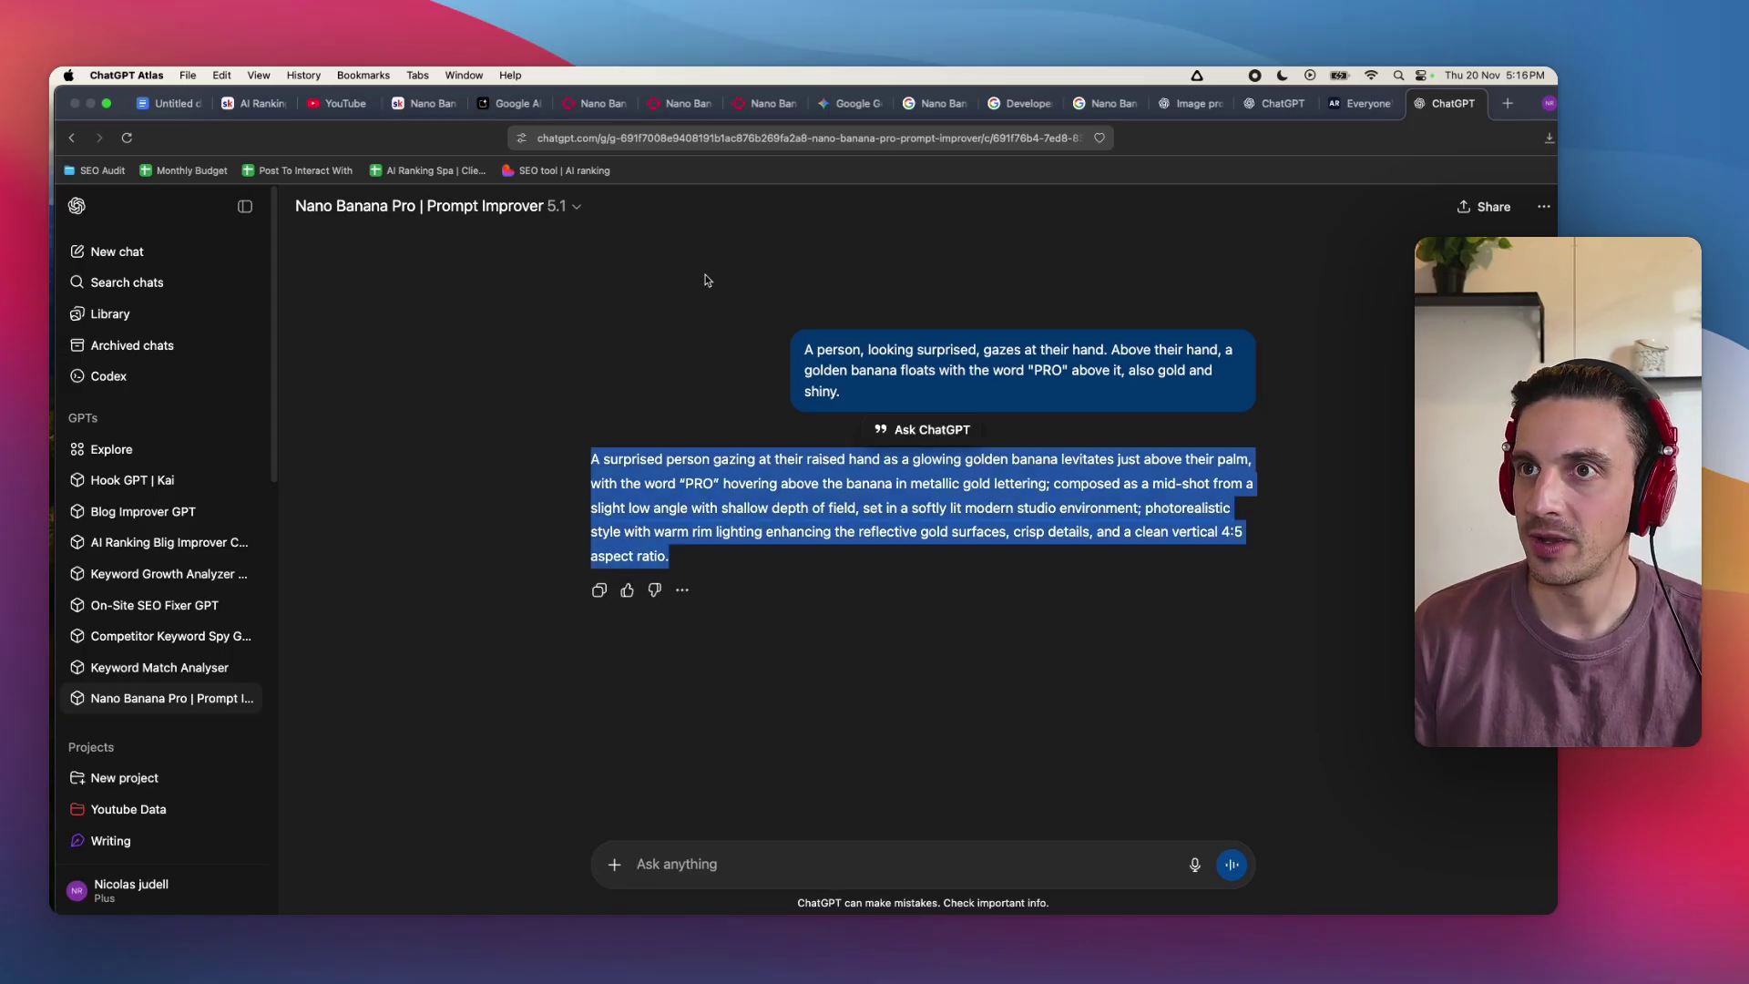
# Paste the improved prompt, set resolution to 2K, and generate the golden-banana image
pyautogui.click(501, 110)
pyautogui.scroll(-3, 847, 546)
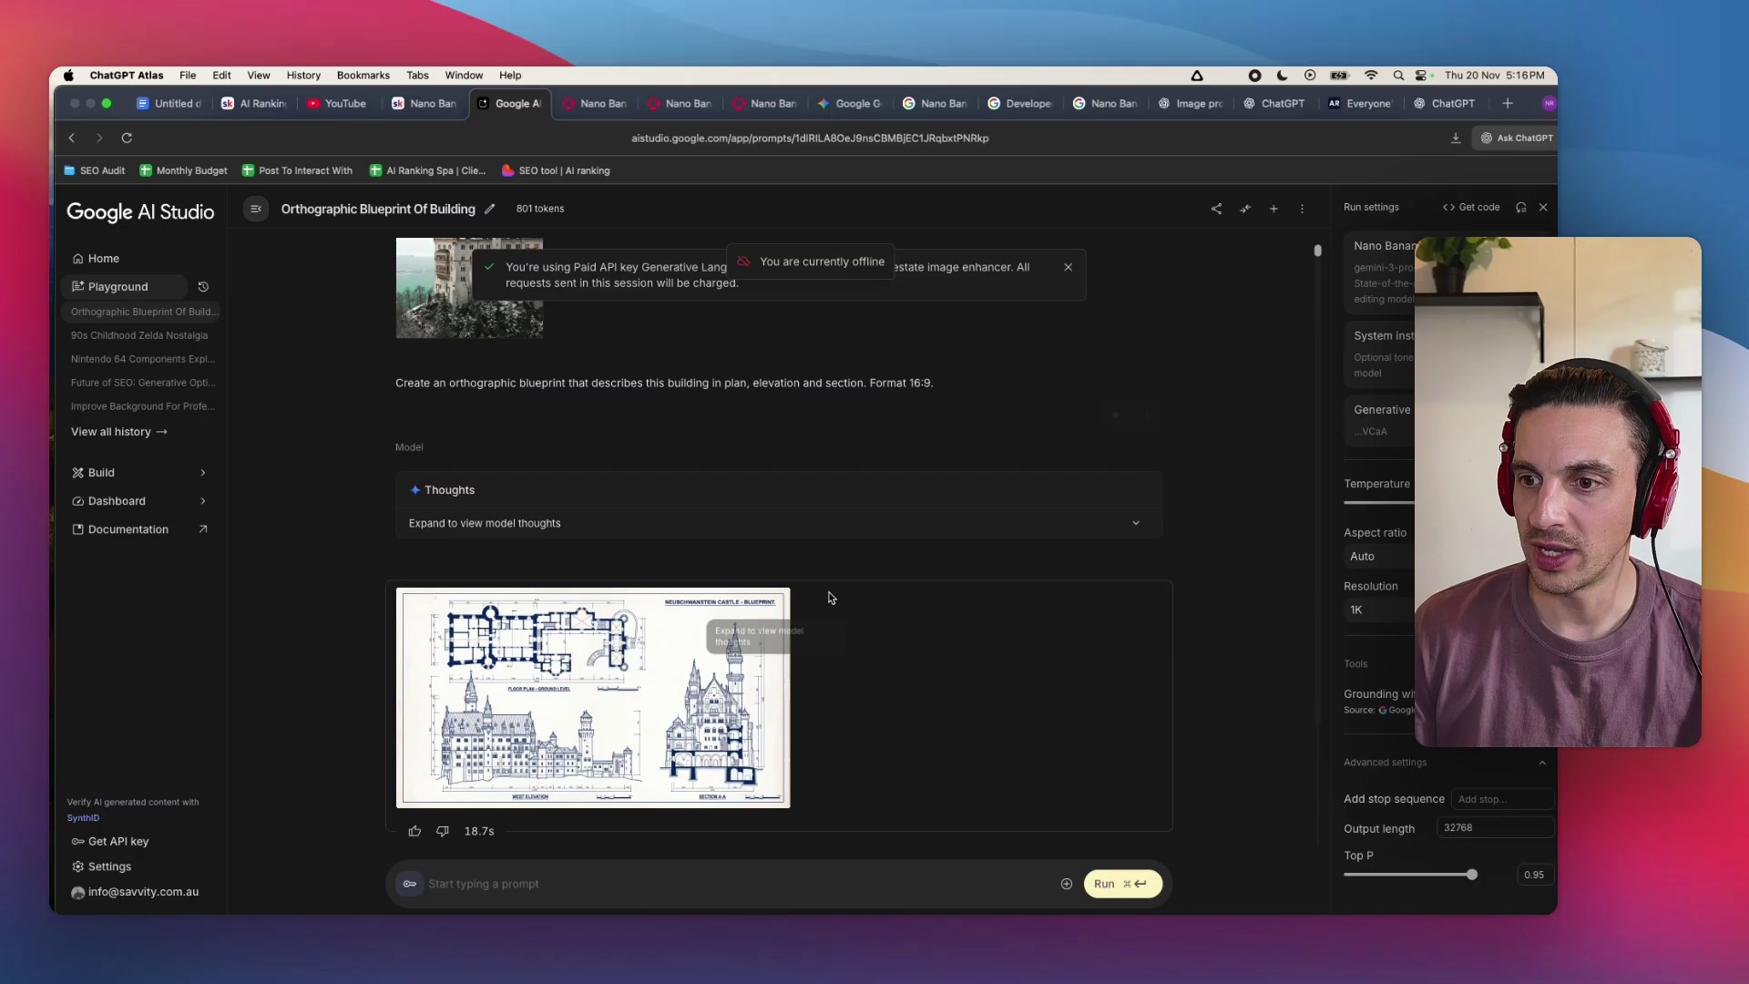
pyautogui.press('super+v')
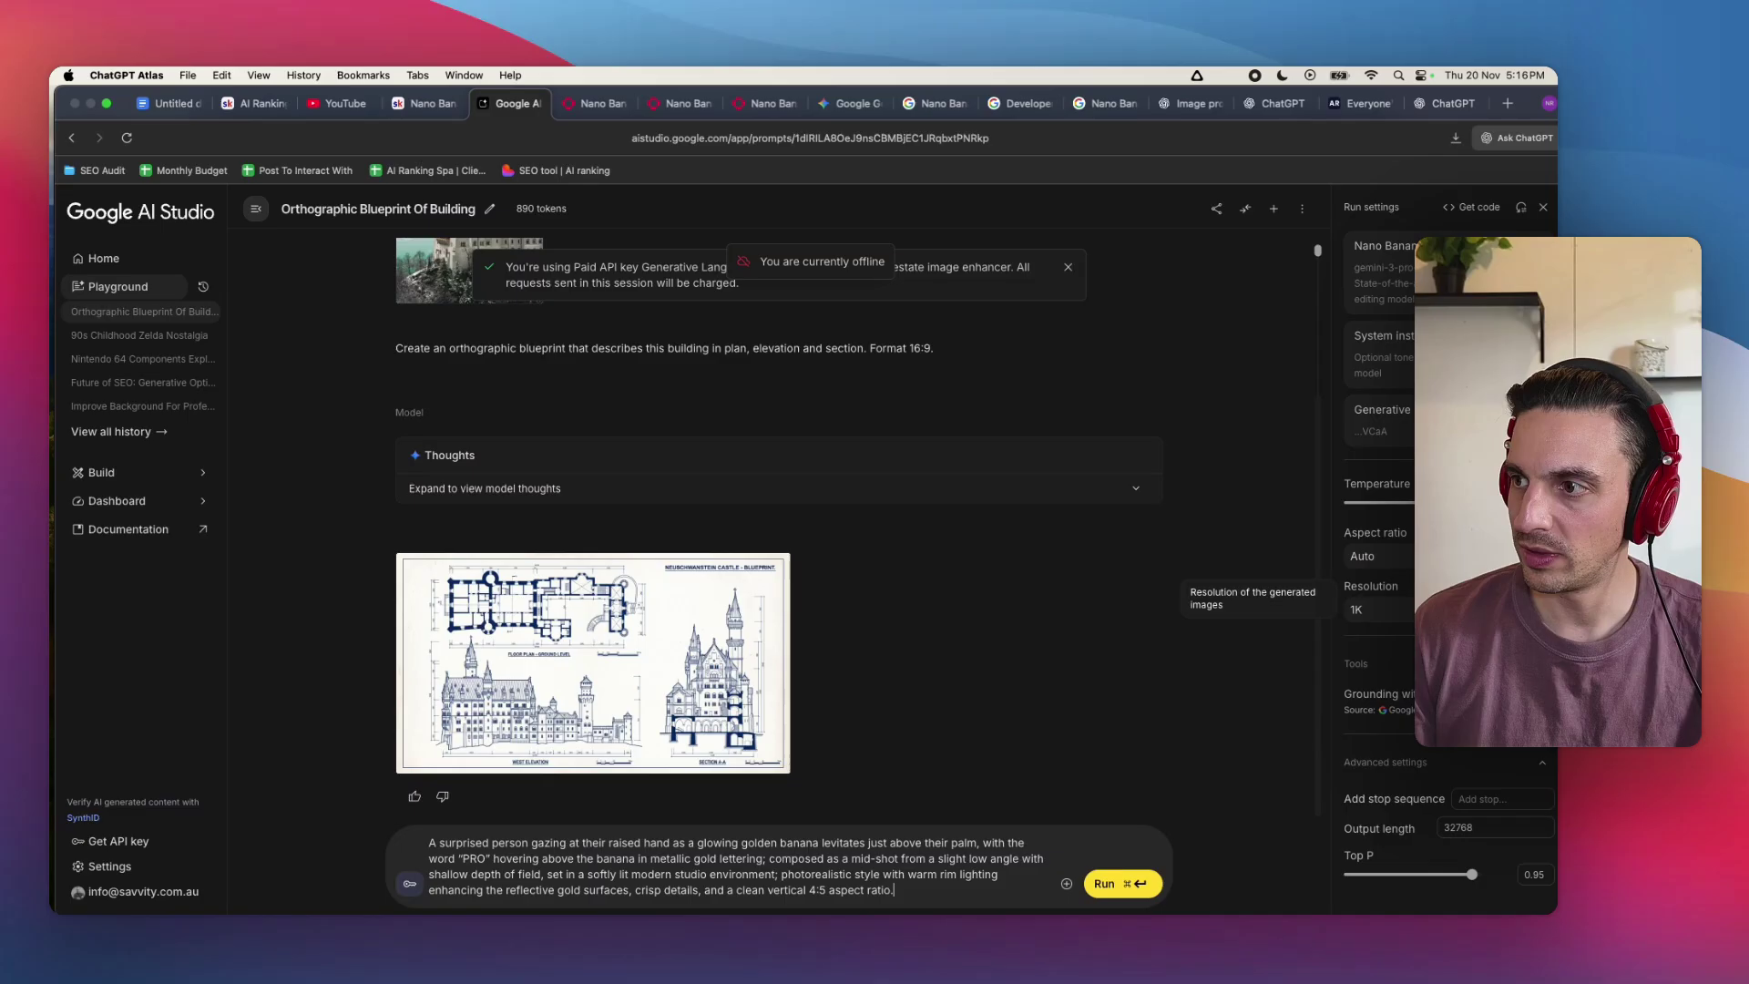
pyautogui.click(1362, 610)
pyautogui.click(1367, 674)
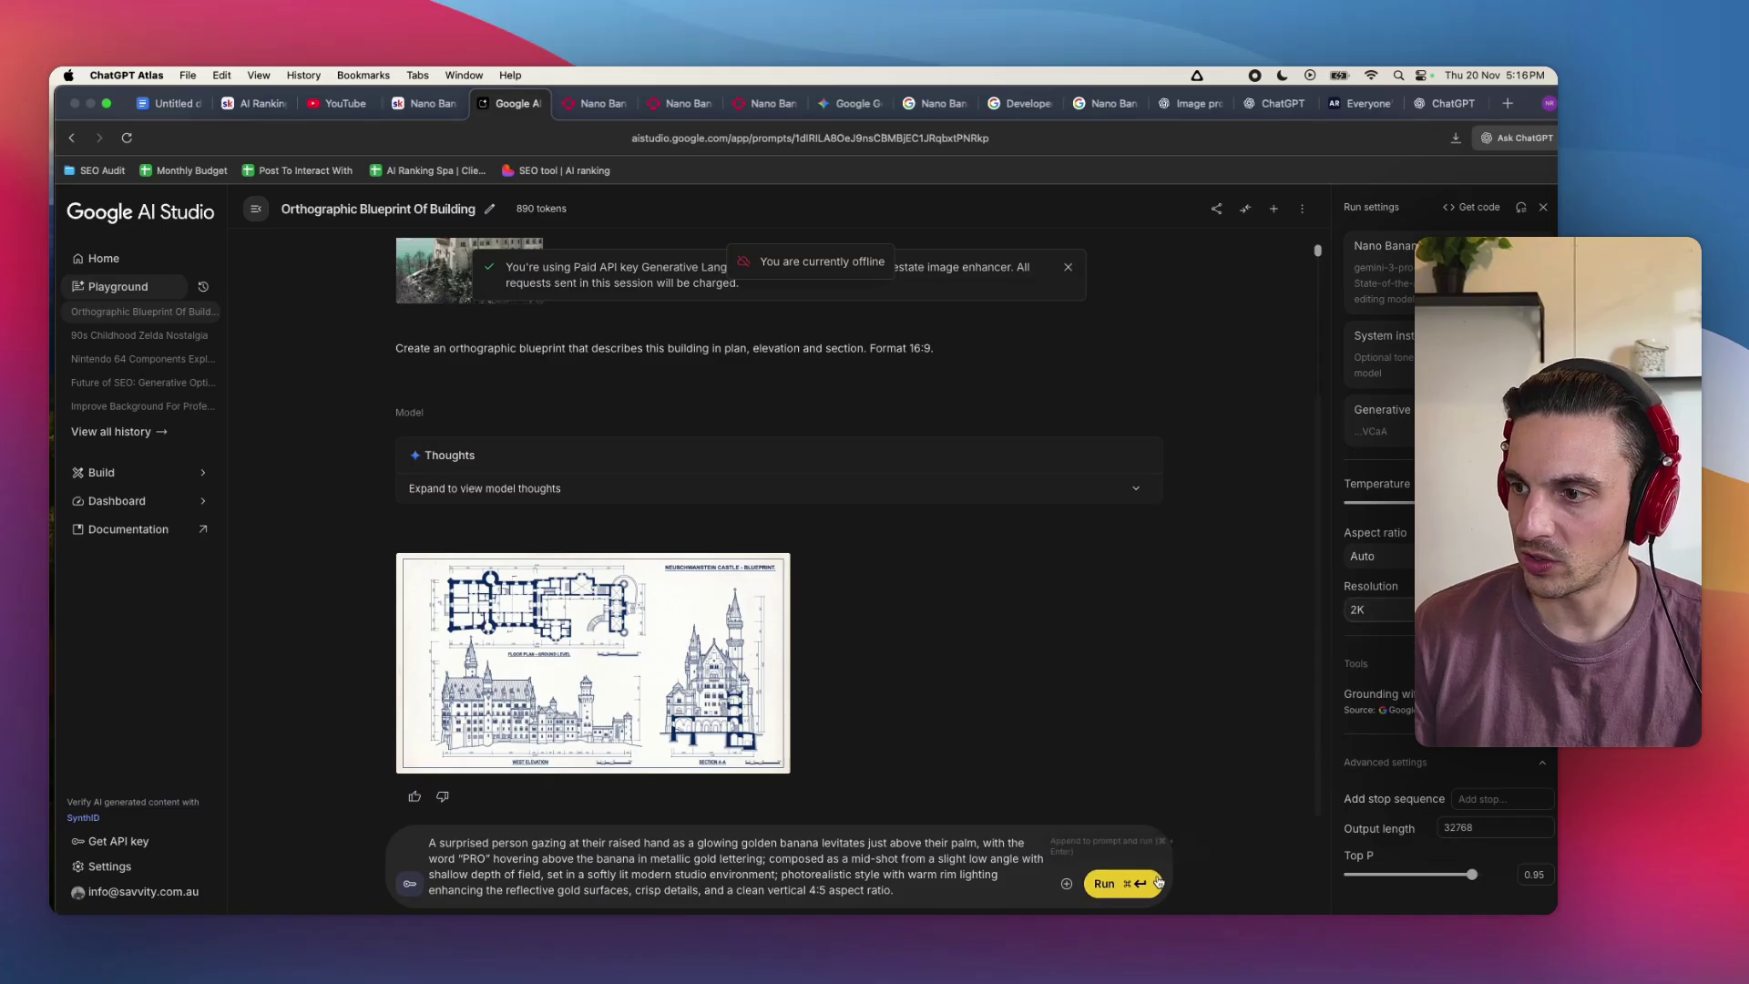
pyautogui.click(1123, 883)
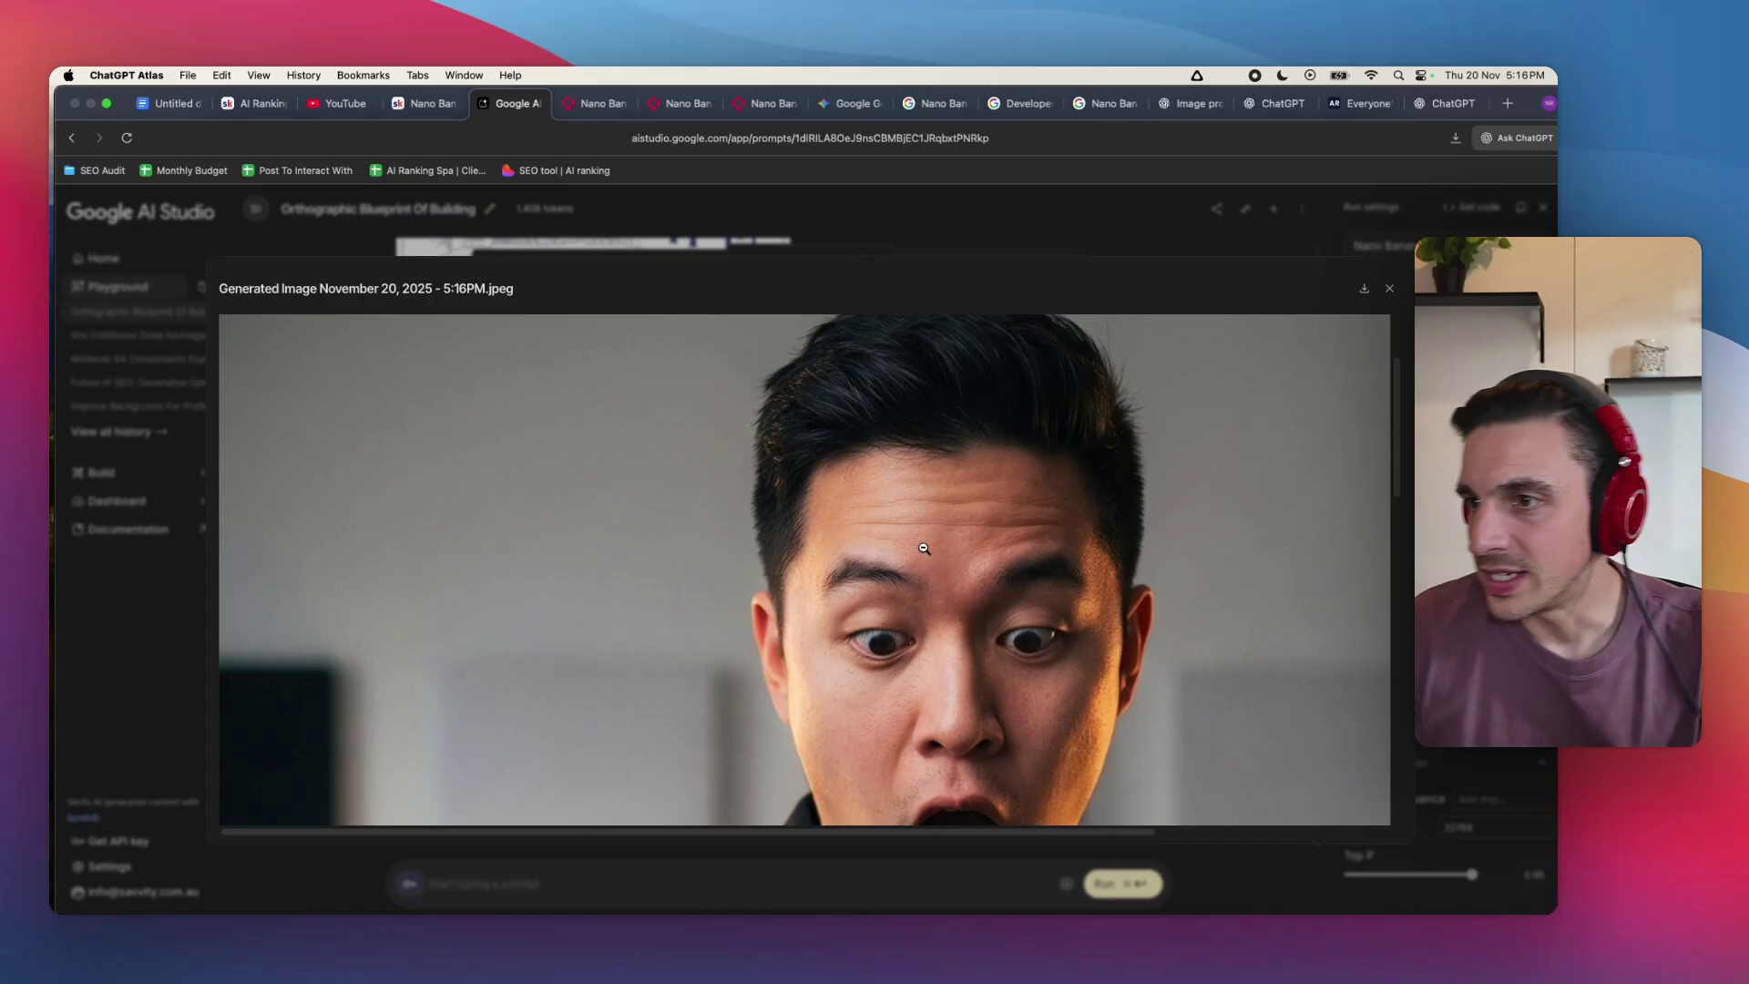
pyautogui.scroll(-5, 927, 547)
pyautogui.scroll(-5, 902, 573)
pyautogui.scroll(-5, 881, 593)
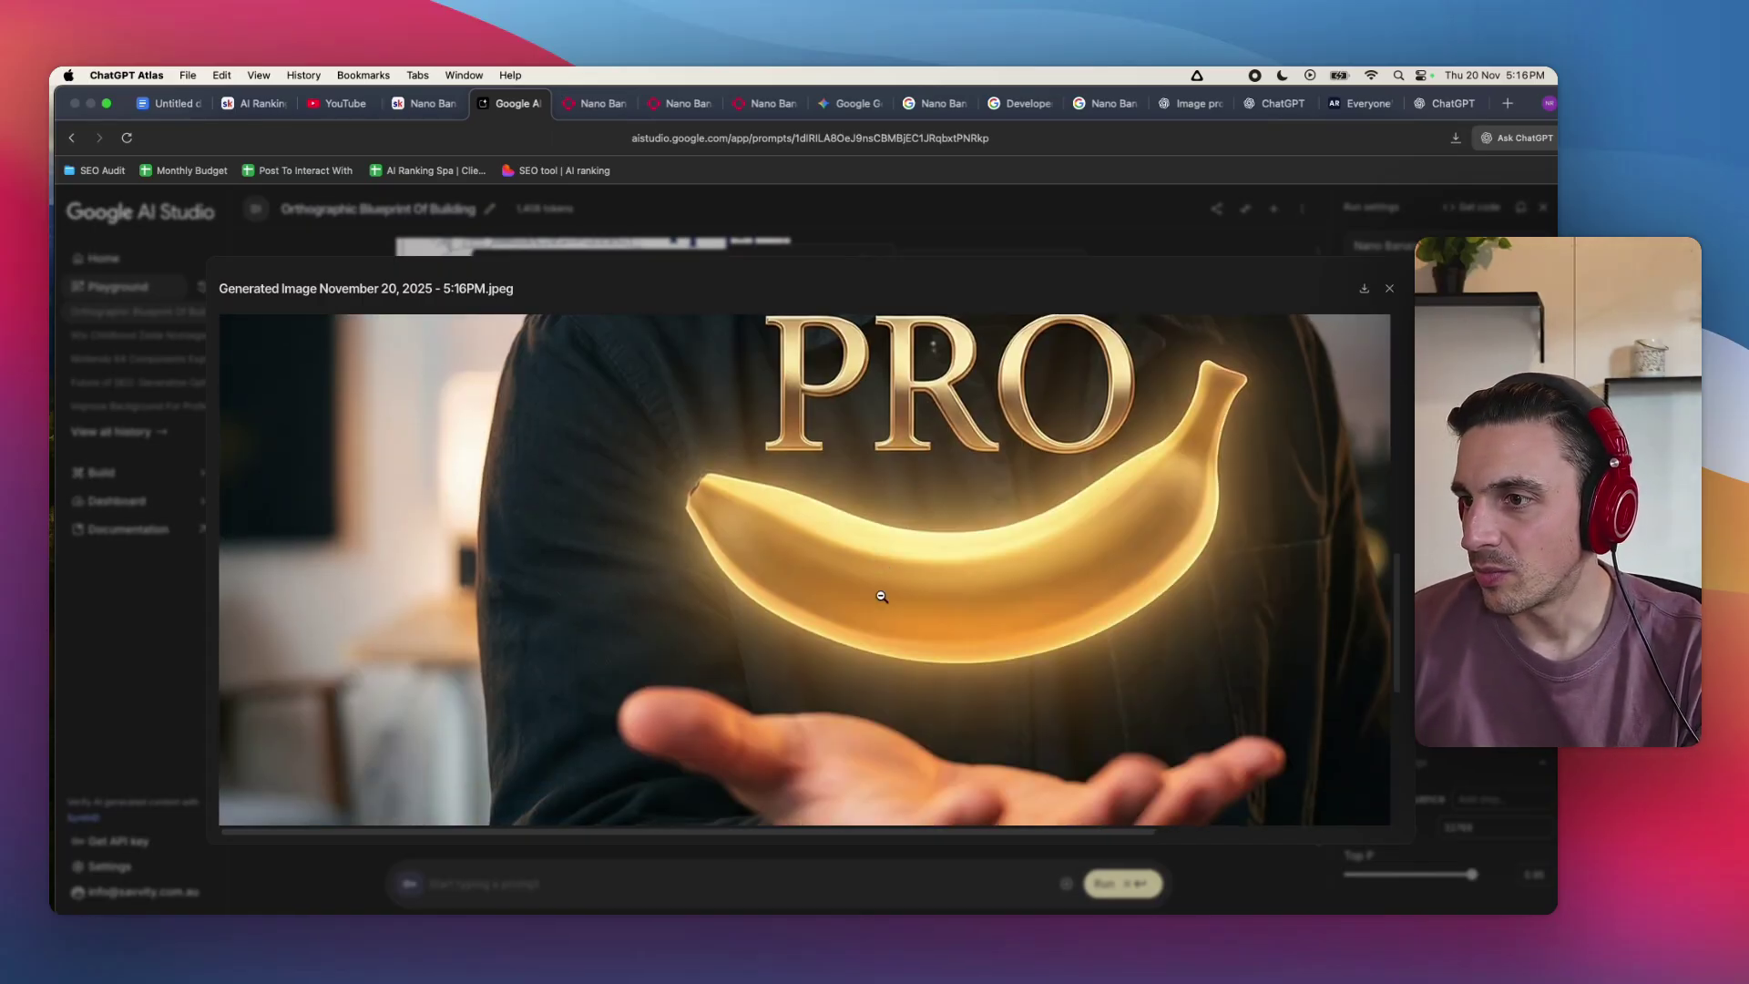
pyautogui.scroll(-5, 879, 591)
pyautogui.scroll(-5, 875, 590)
pyautogui.scroll(-3, 874, 589)
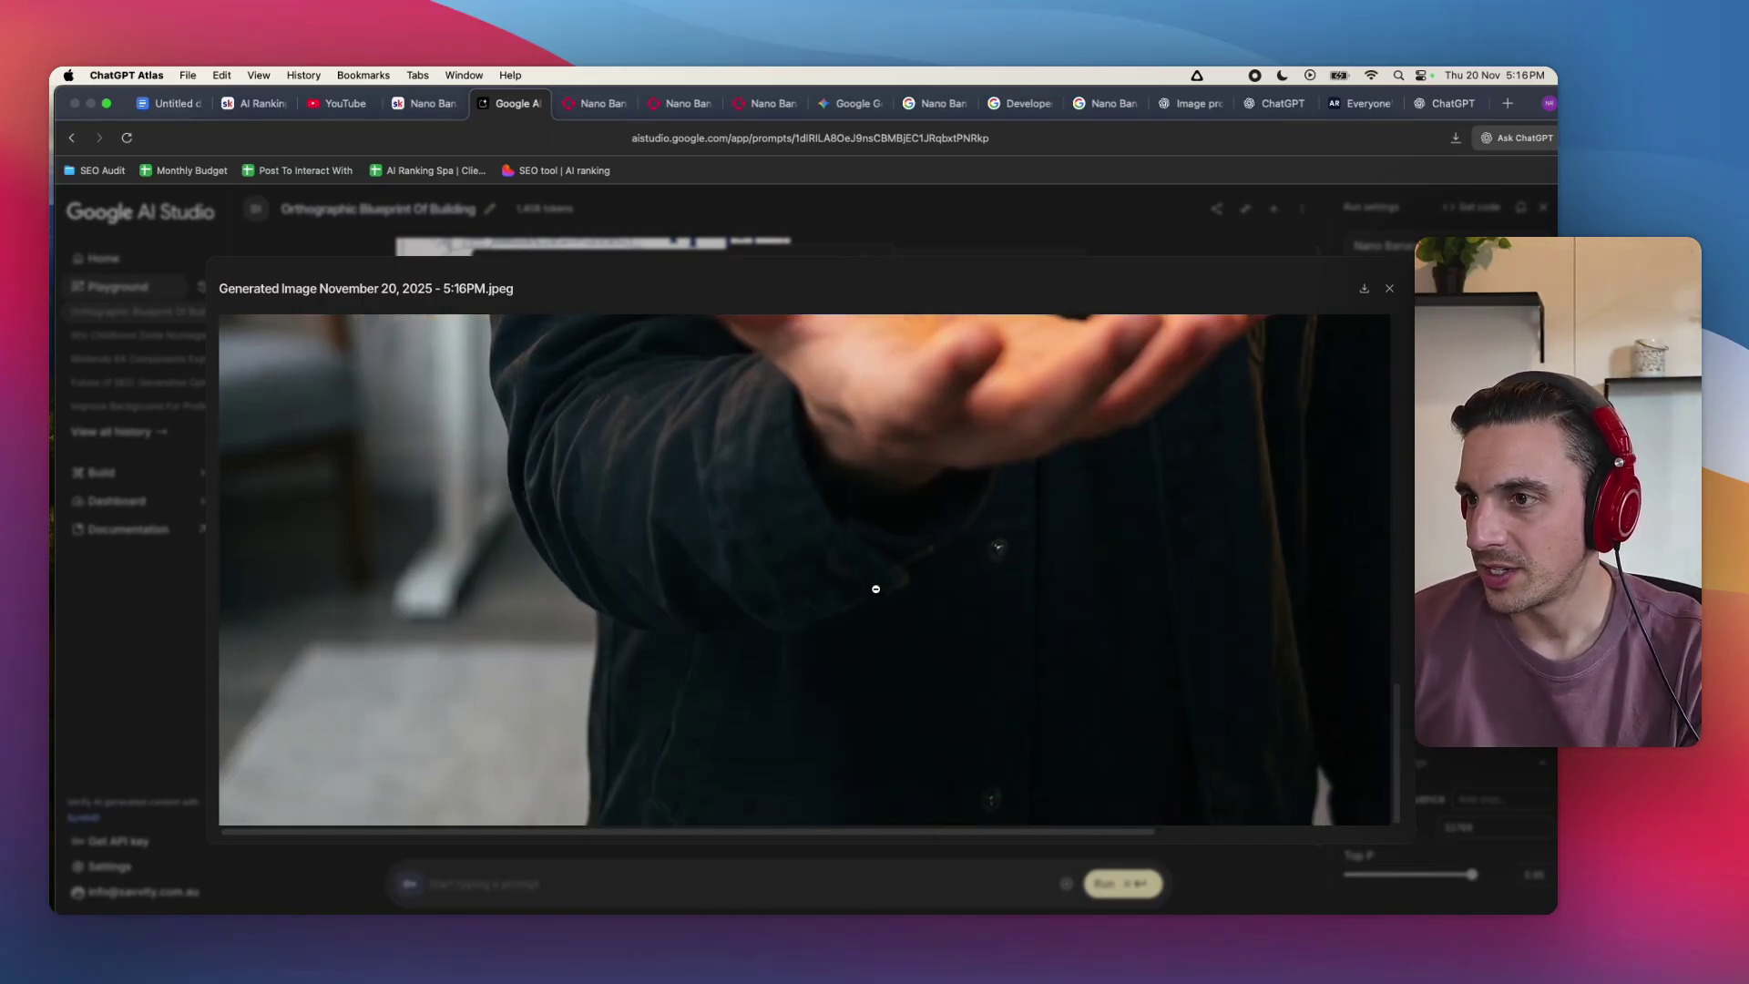
pyautogui.scroll(10, 875, 590)
pyautogui.scroll(5, 901, 590)
pyautogui.scroll(-5, 955, 595)
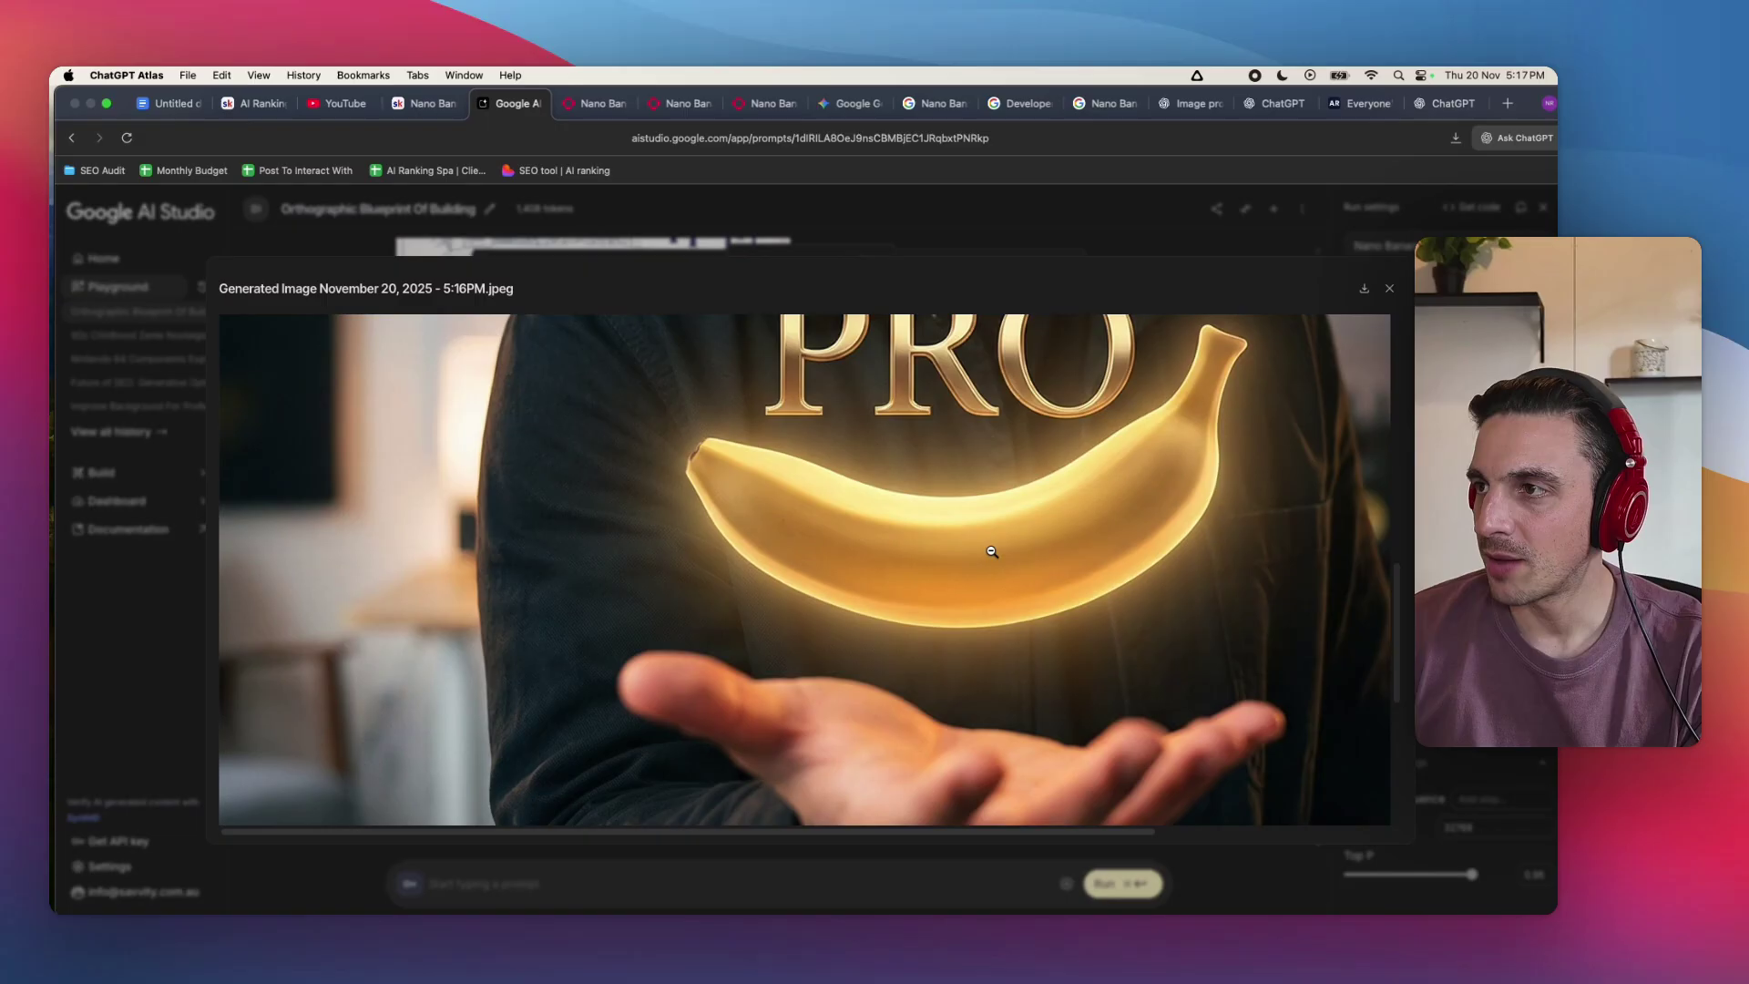
pyautogui.scroll(5, 955, 595)
pyautogui.scroll(5, 984, 552)
pyautogui.scroll(4, 1147, 451)
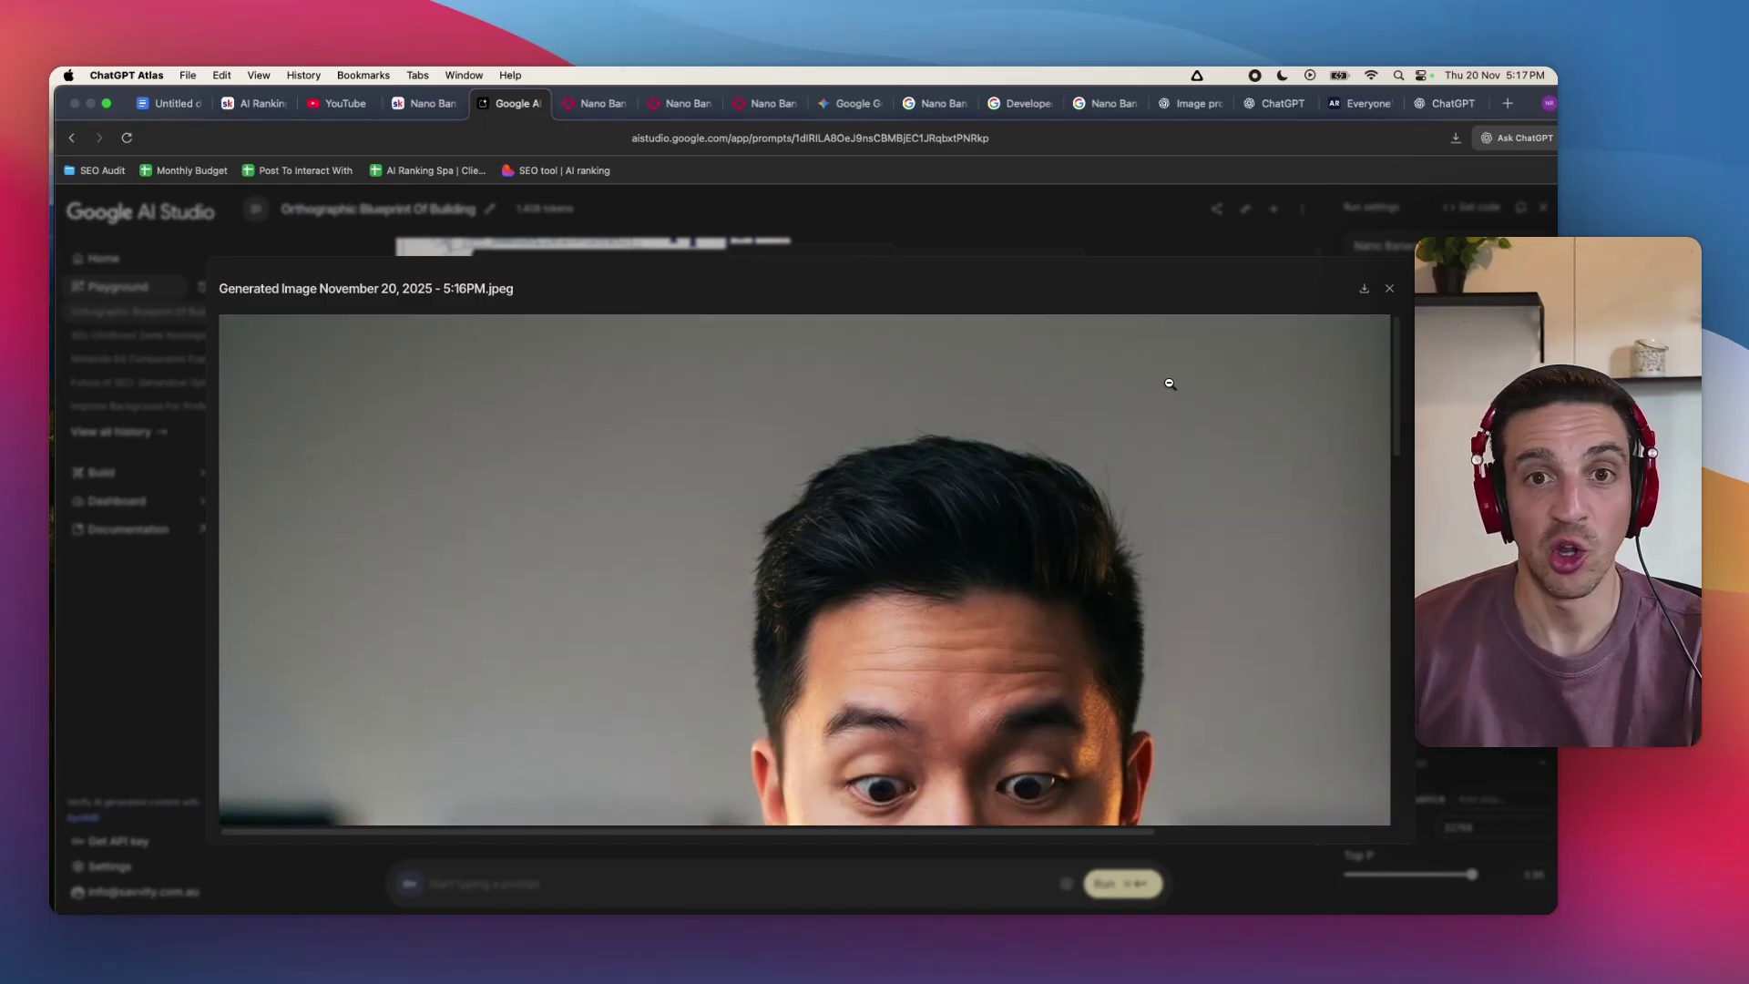
pyautogui.click(1388, 290)
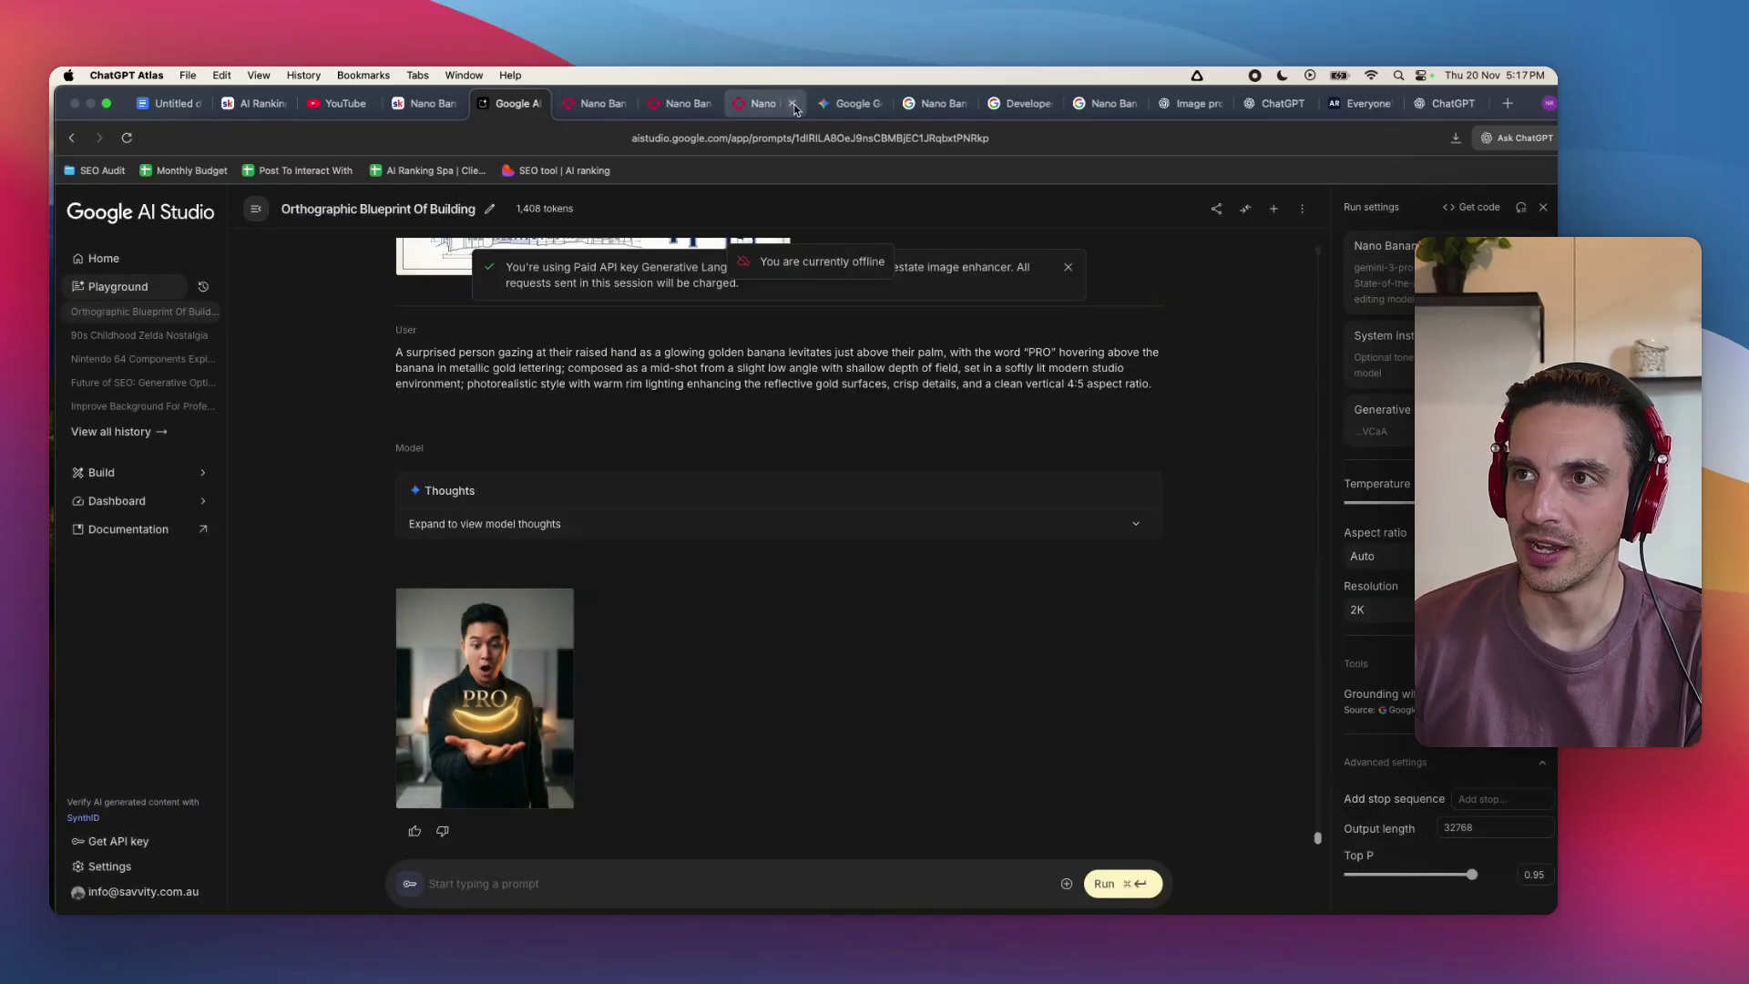
pyautogui.click(1027, 104)
# Move from the prompting-tips article to the Gemini image verification article and read it
pyautogui.click(1114, 106)
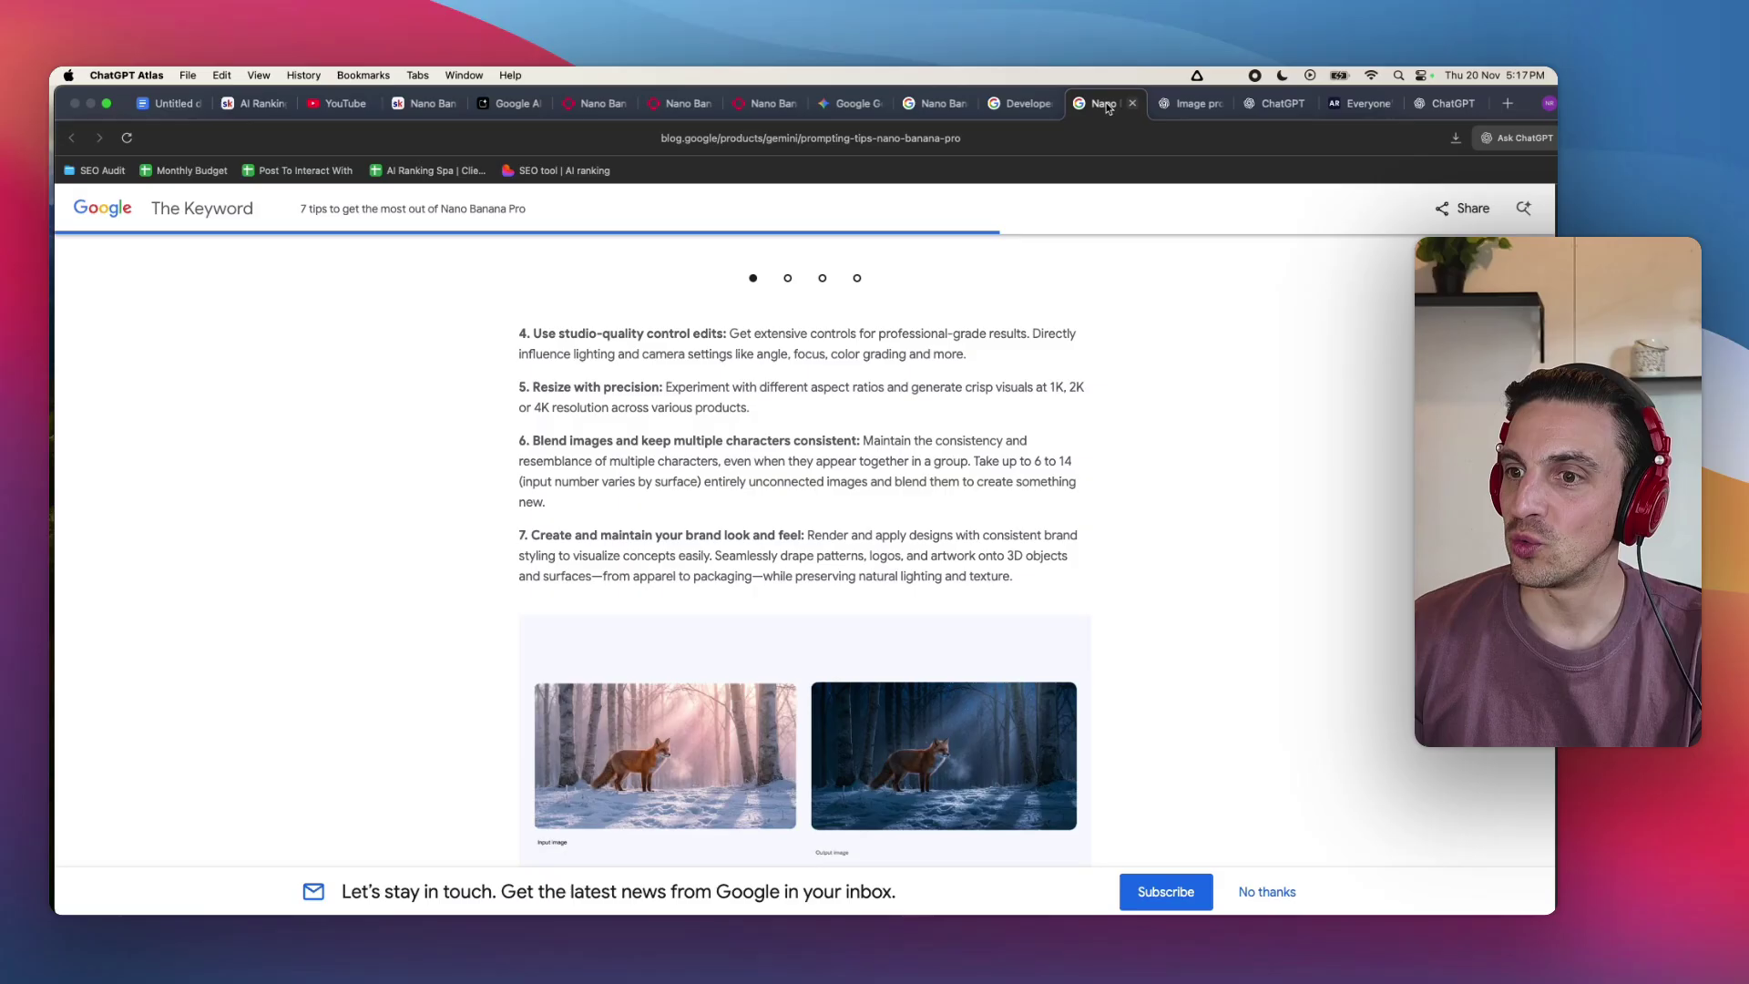
pyautogui.scroll(5, 934, 463)
pyautogui.scroll(5, 934, 463)
pyautogui.hotkey('ctrl', 'Tab')
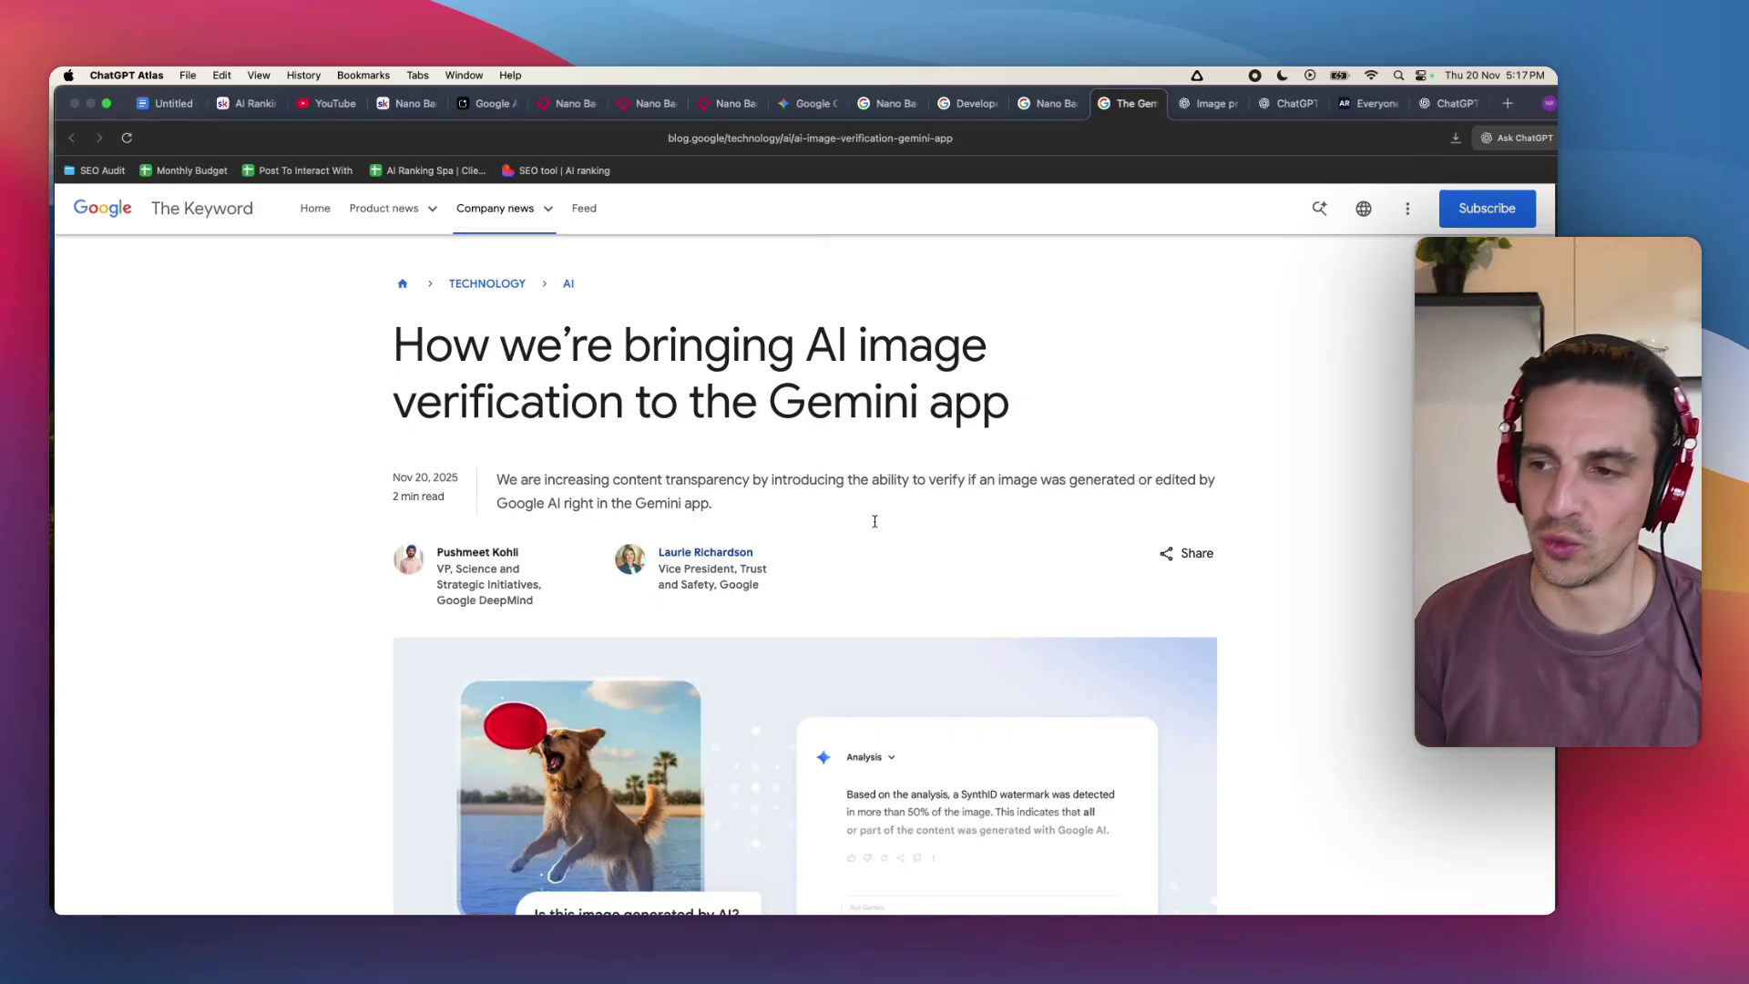
pyautogui.scroll(-3, 699, 675)
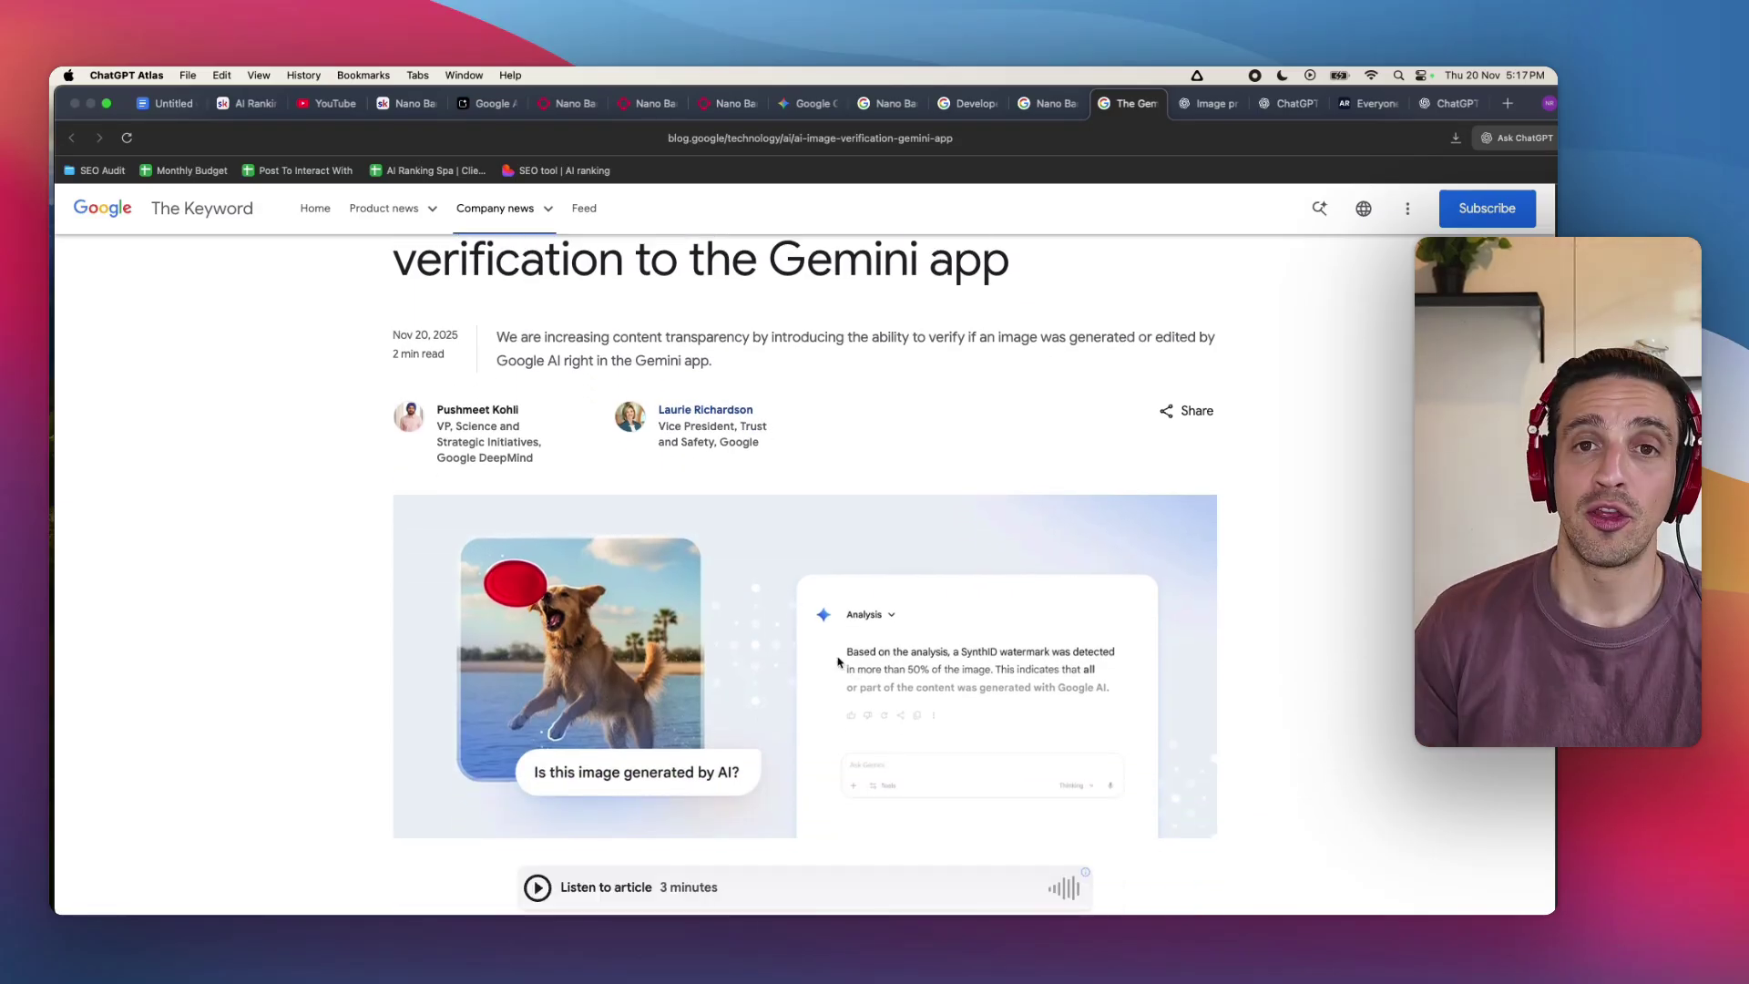
pyautogui.scroll(-5, 807, 649)
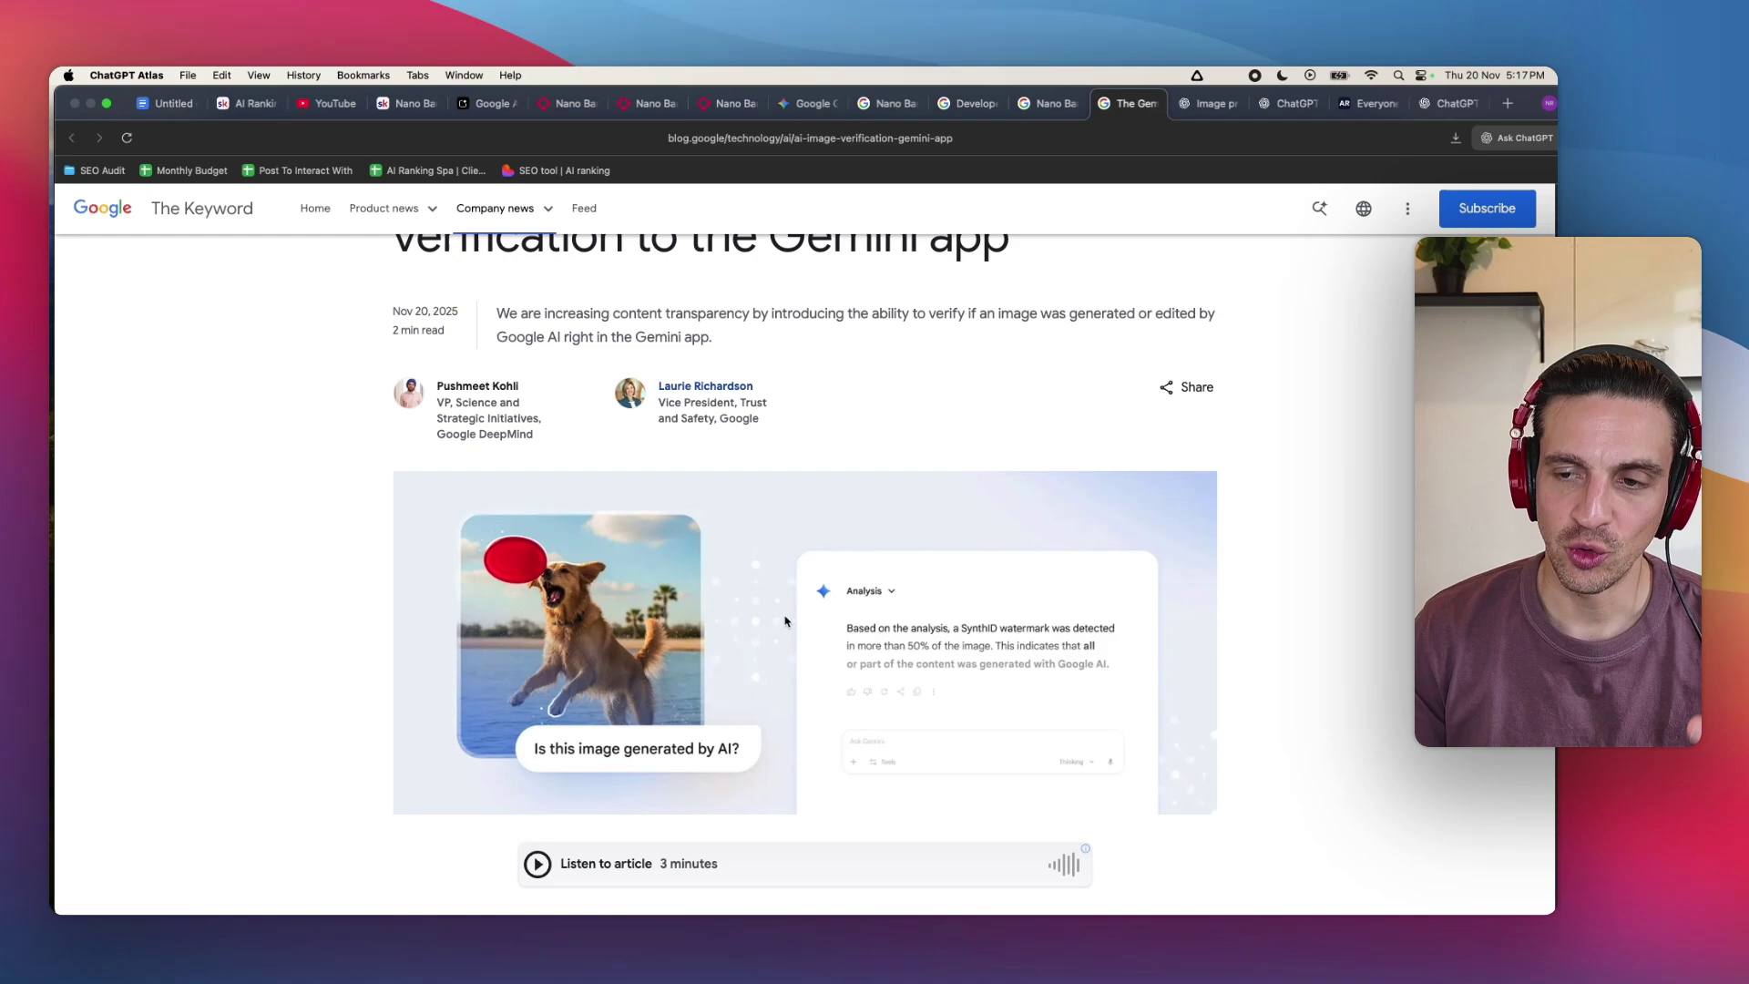
pyautogui.scroll(-3, 782, 614)
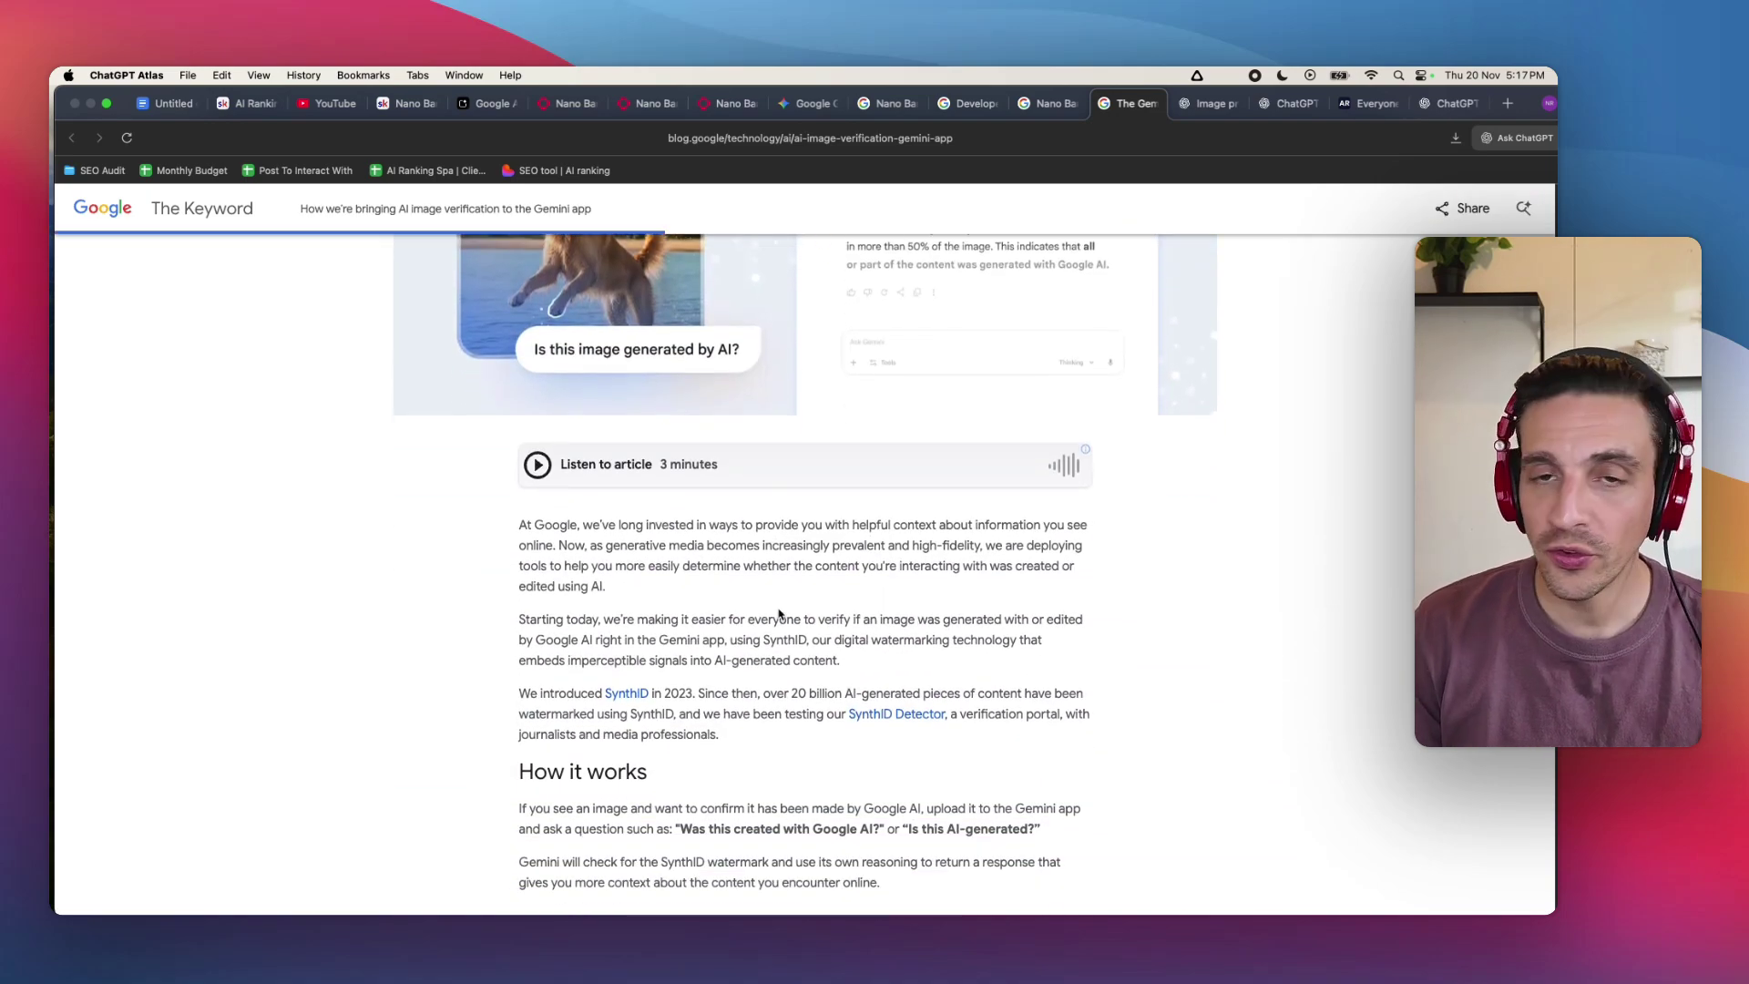
pyautogui.scroll(-5, 780, 614)
pyautogui.scroll(-3, 781, 614)
pyautogui.scroll(-6, 781, 613)
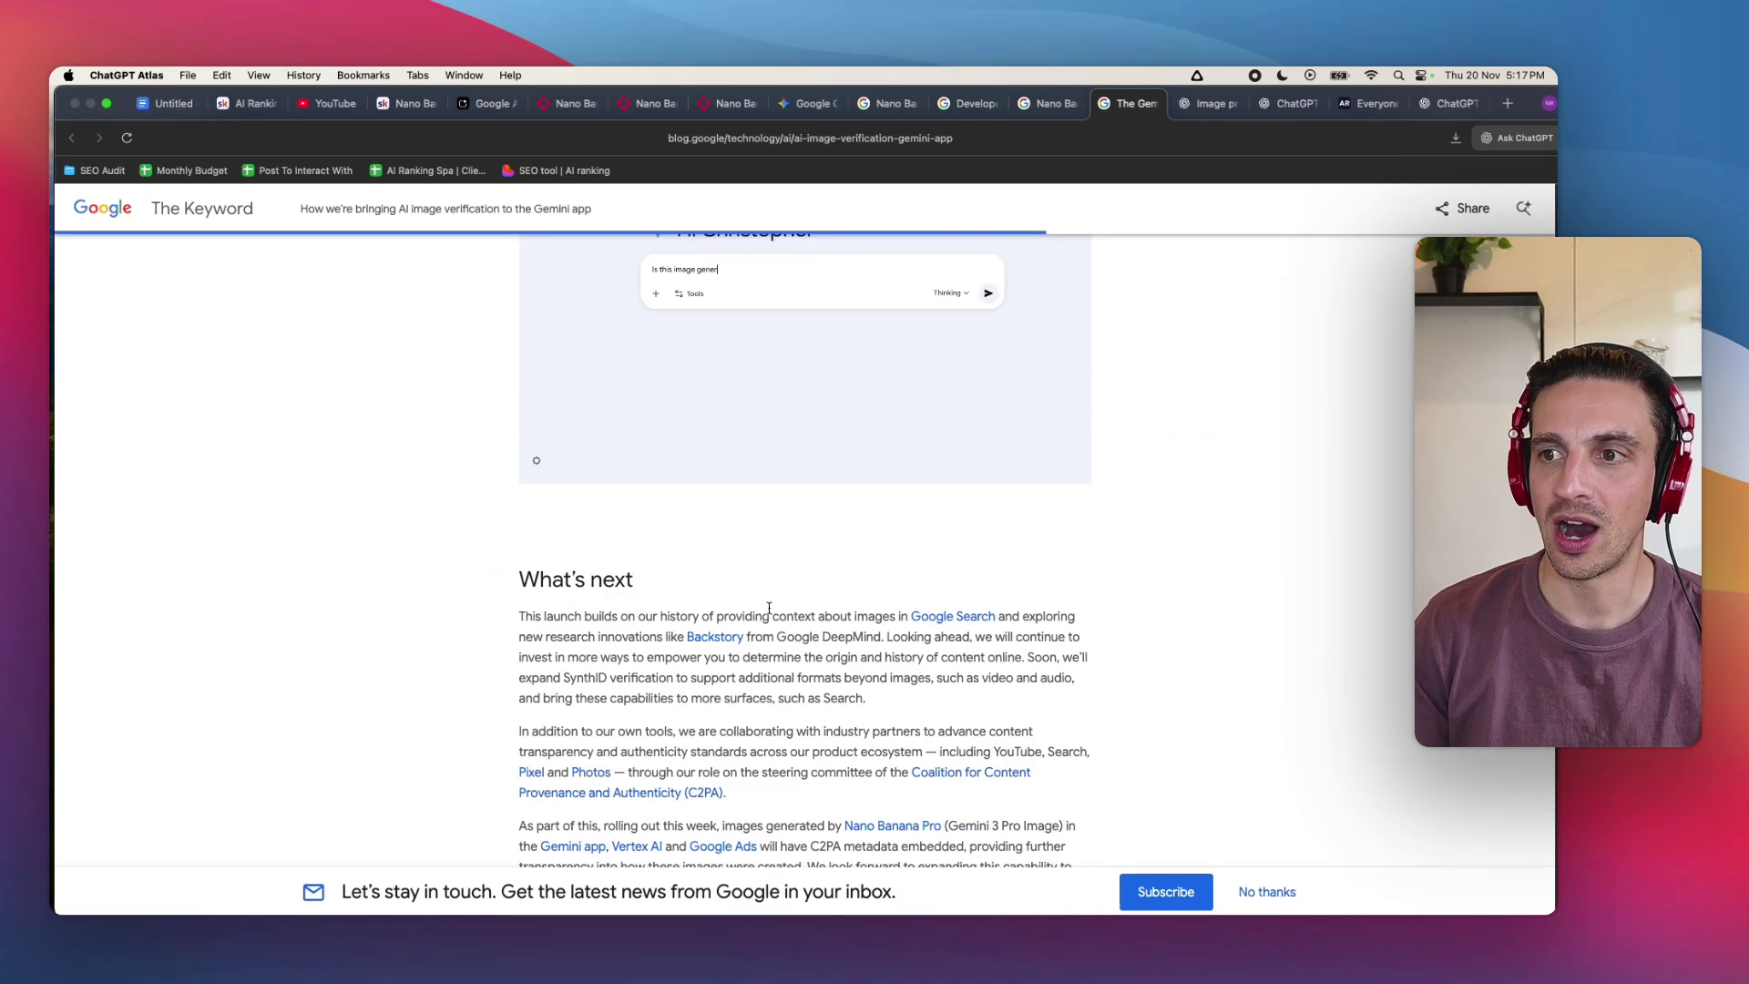
pyautogui.scroll(-2, 772, 613)
pyautogui.scroll(-10, 771, 614)
pyautogui.scroll(4, 773, 613)
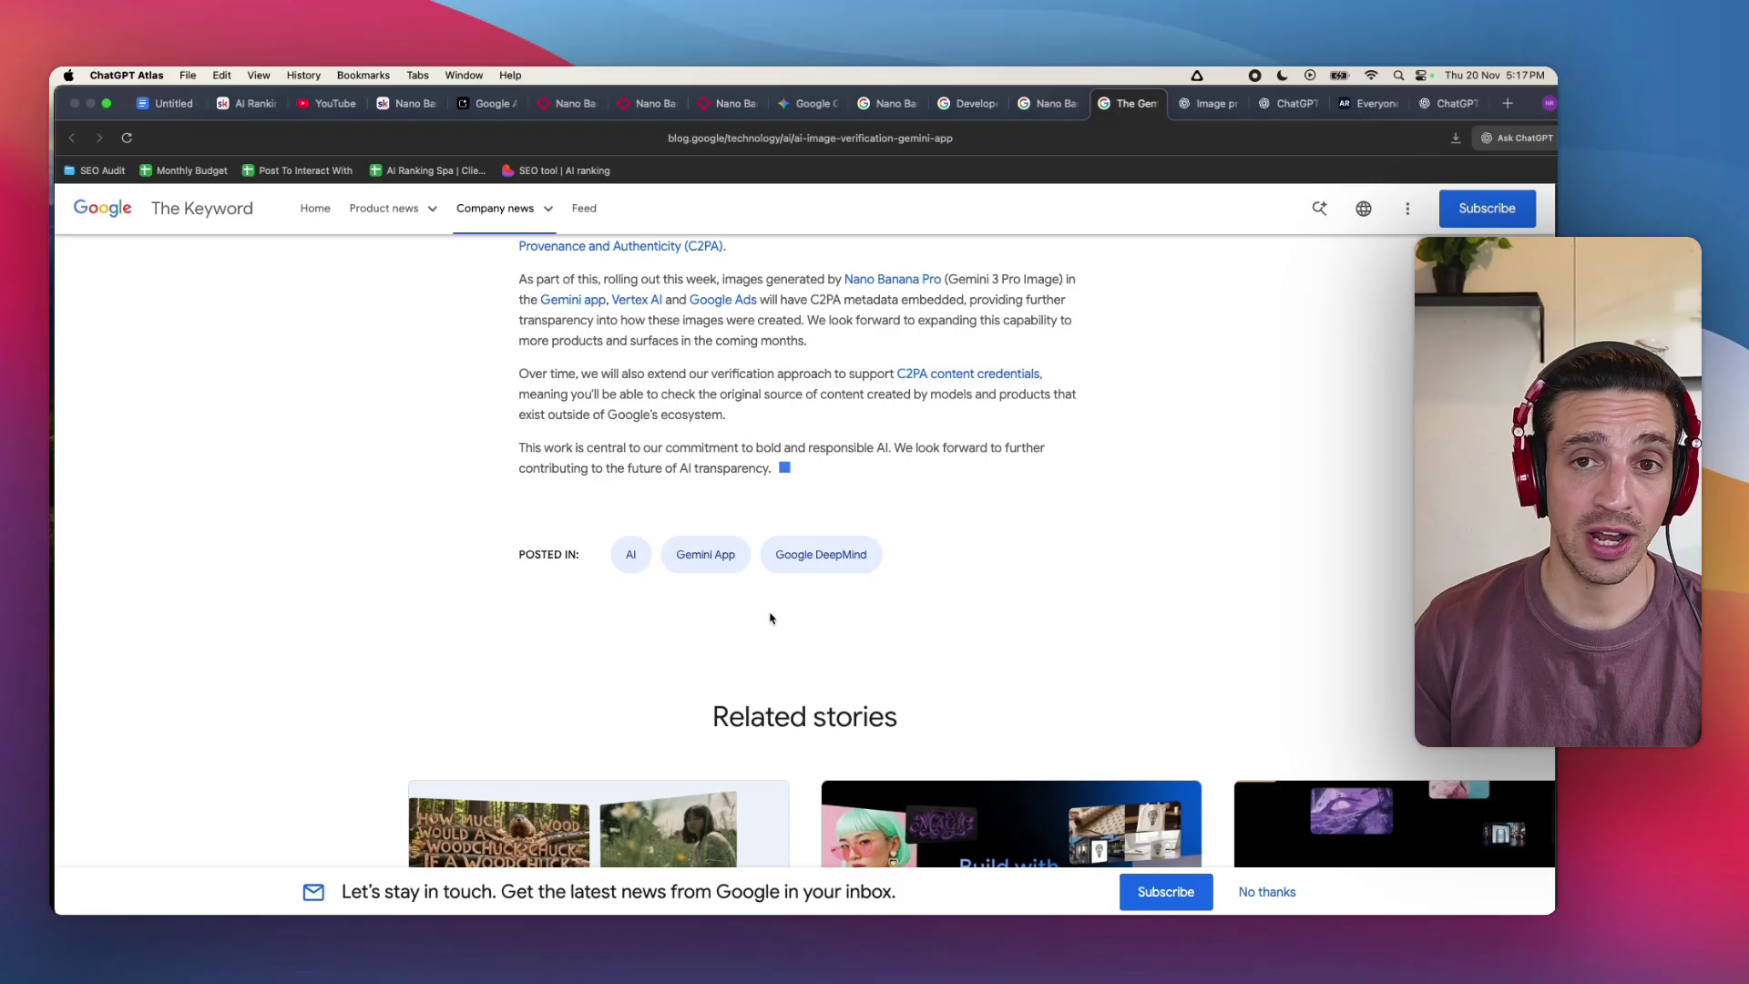
pyautogui.scroll(2, 769, 613)
pyautogui.scroll(8, 767, 636)
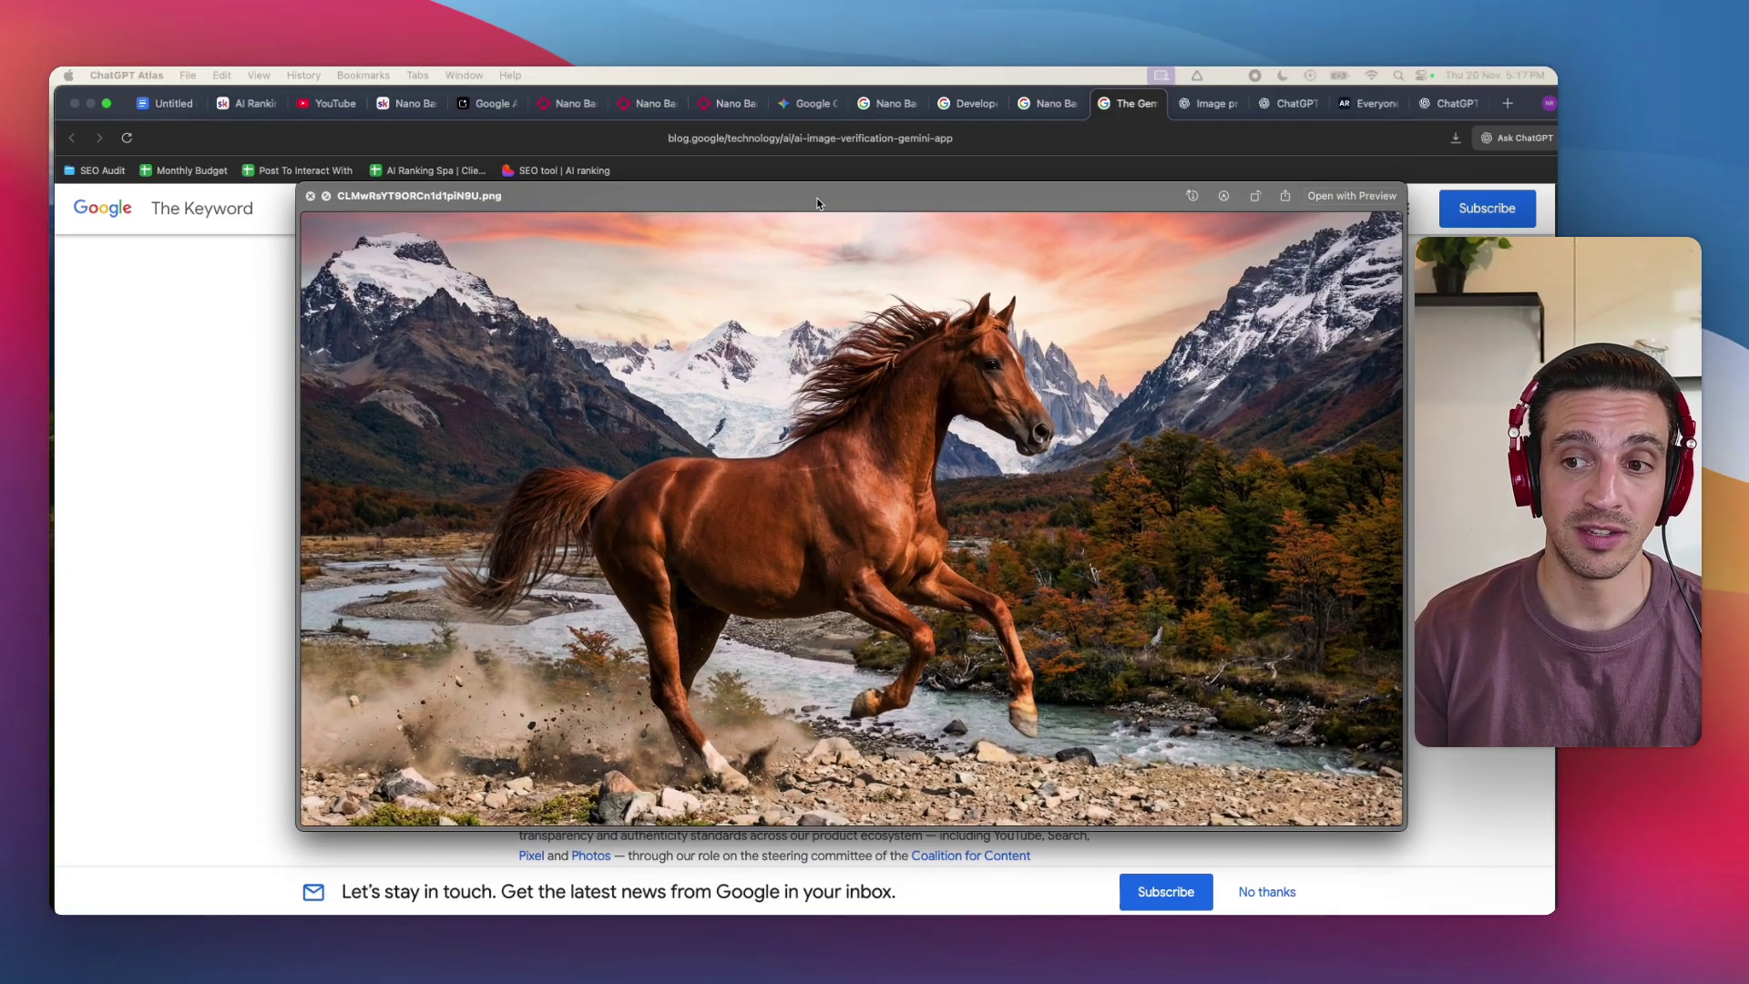
pyautogui.press('space')
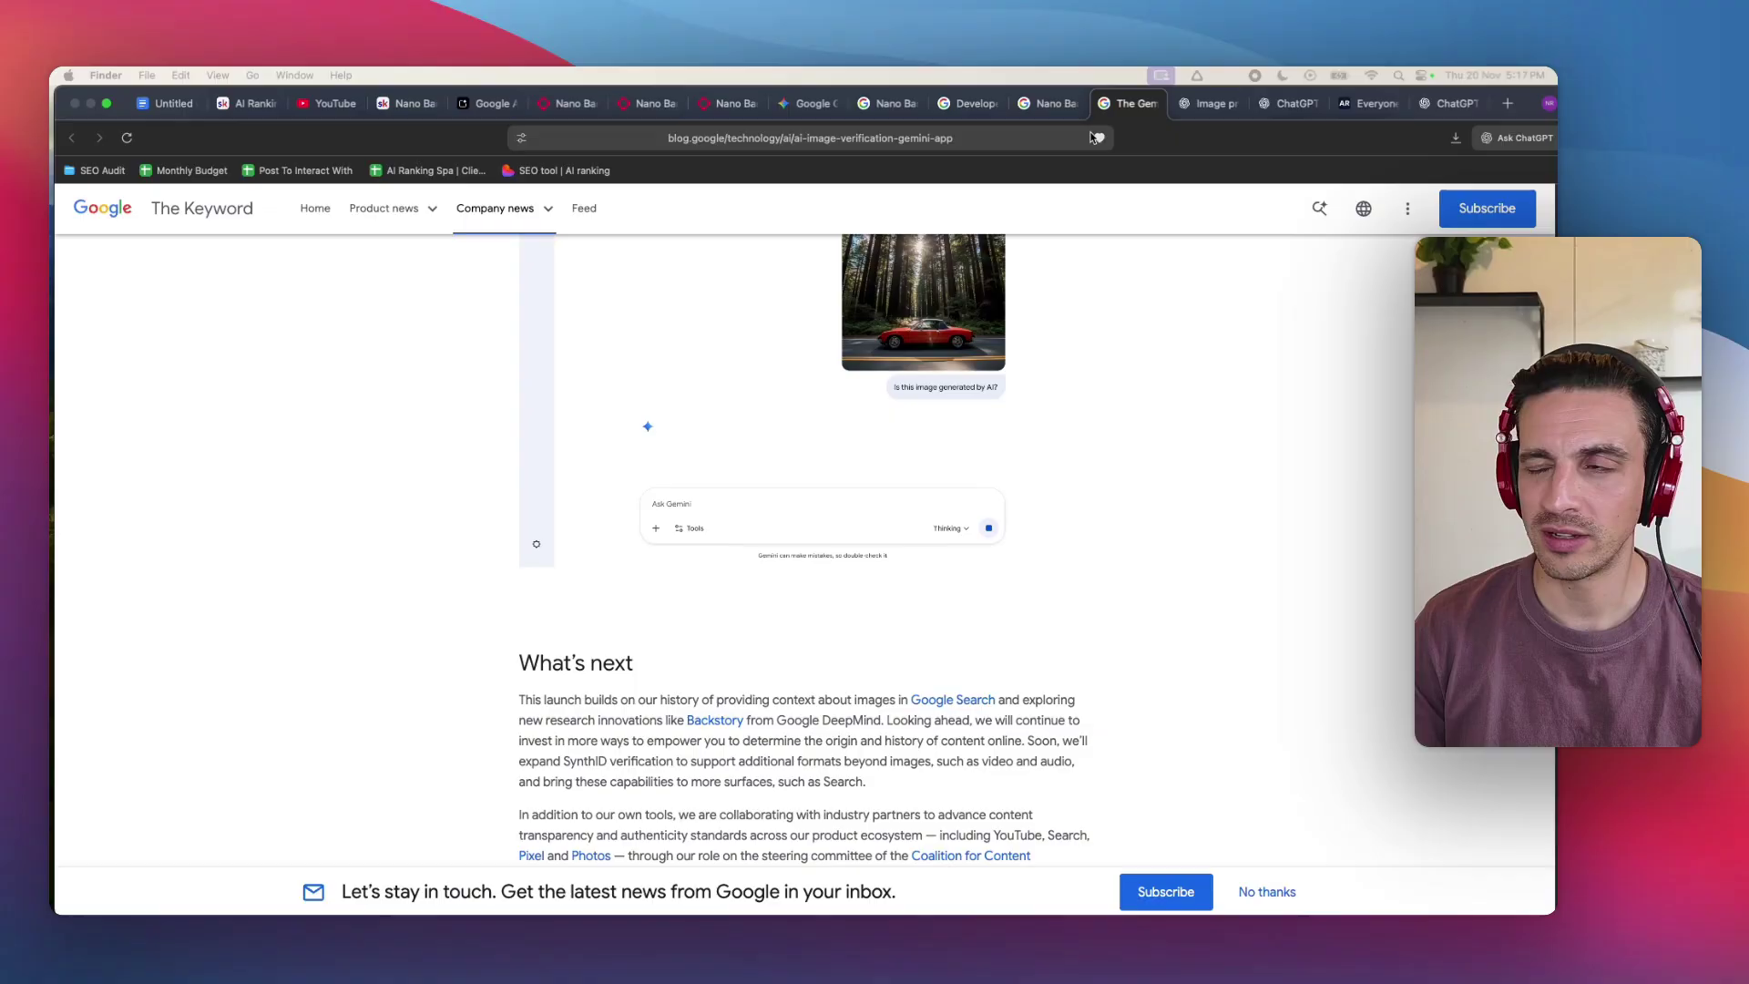
# Attach the horse image to a new Gemini chat and ask 'Was this image generated by AI?'
pyautogui.click(807, 104)
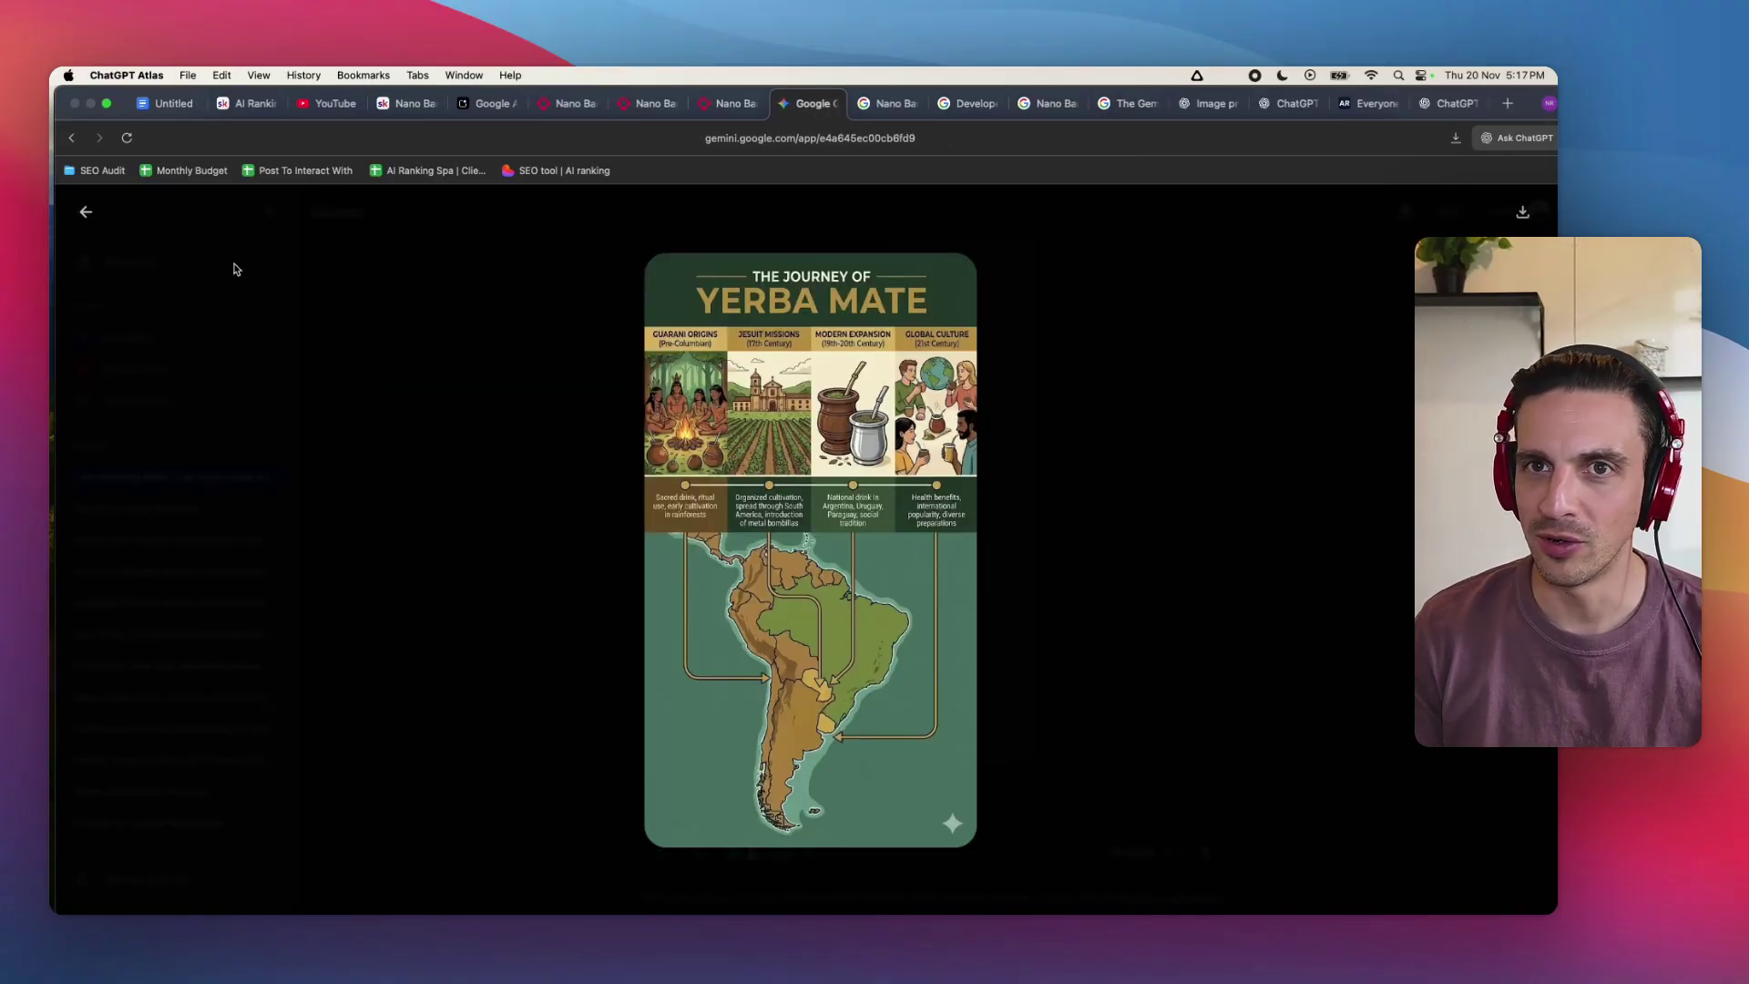
pyautogui.click(90, 211)
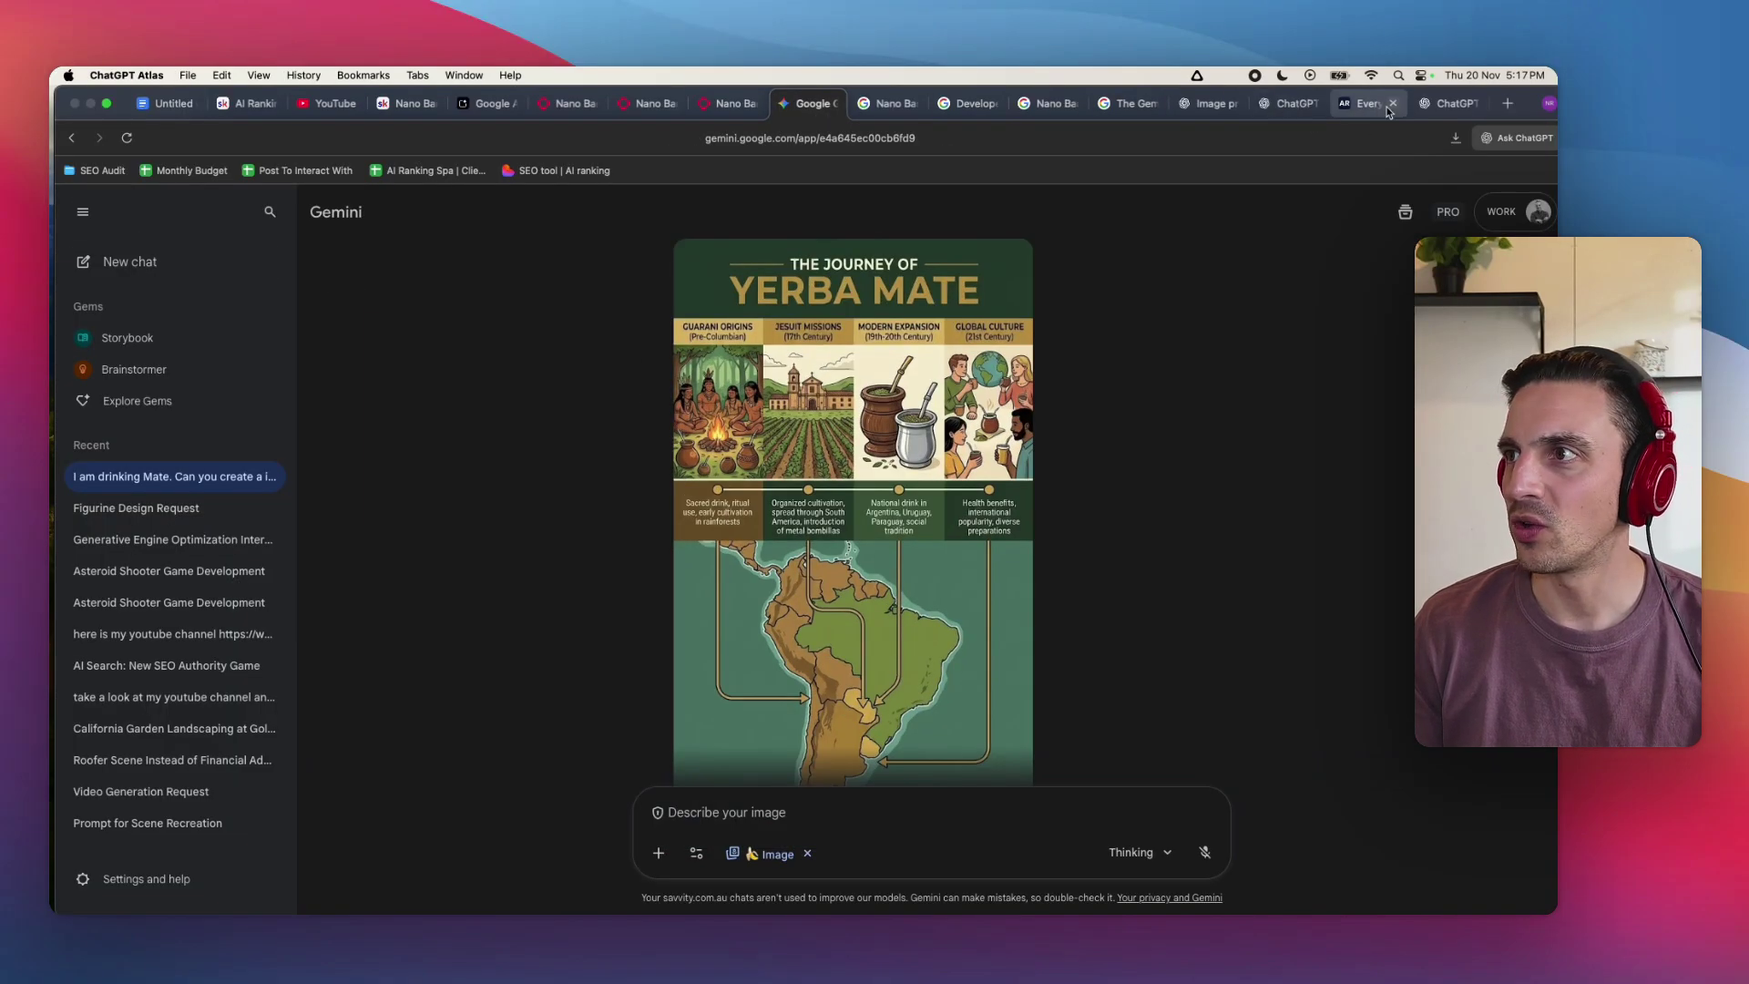
pyautogui.click(154, 264)
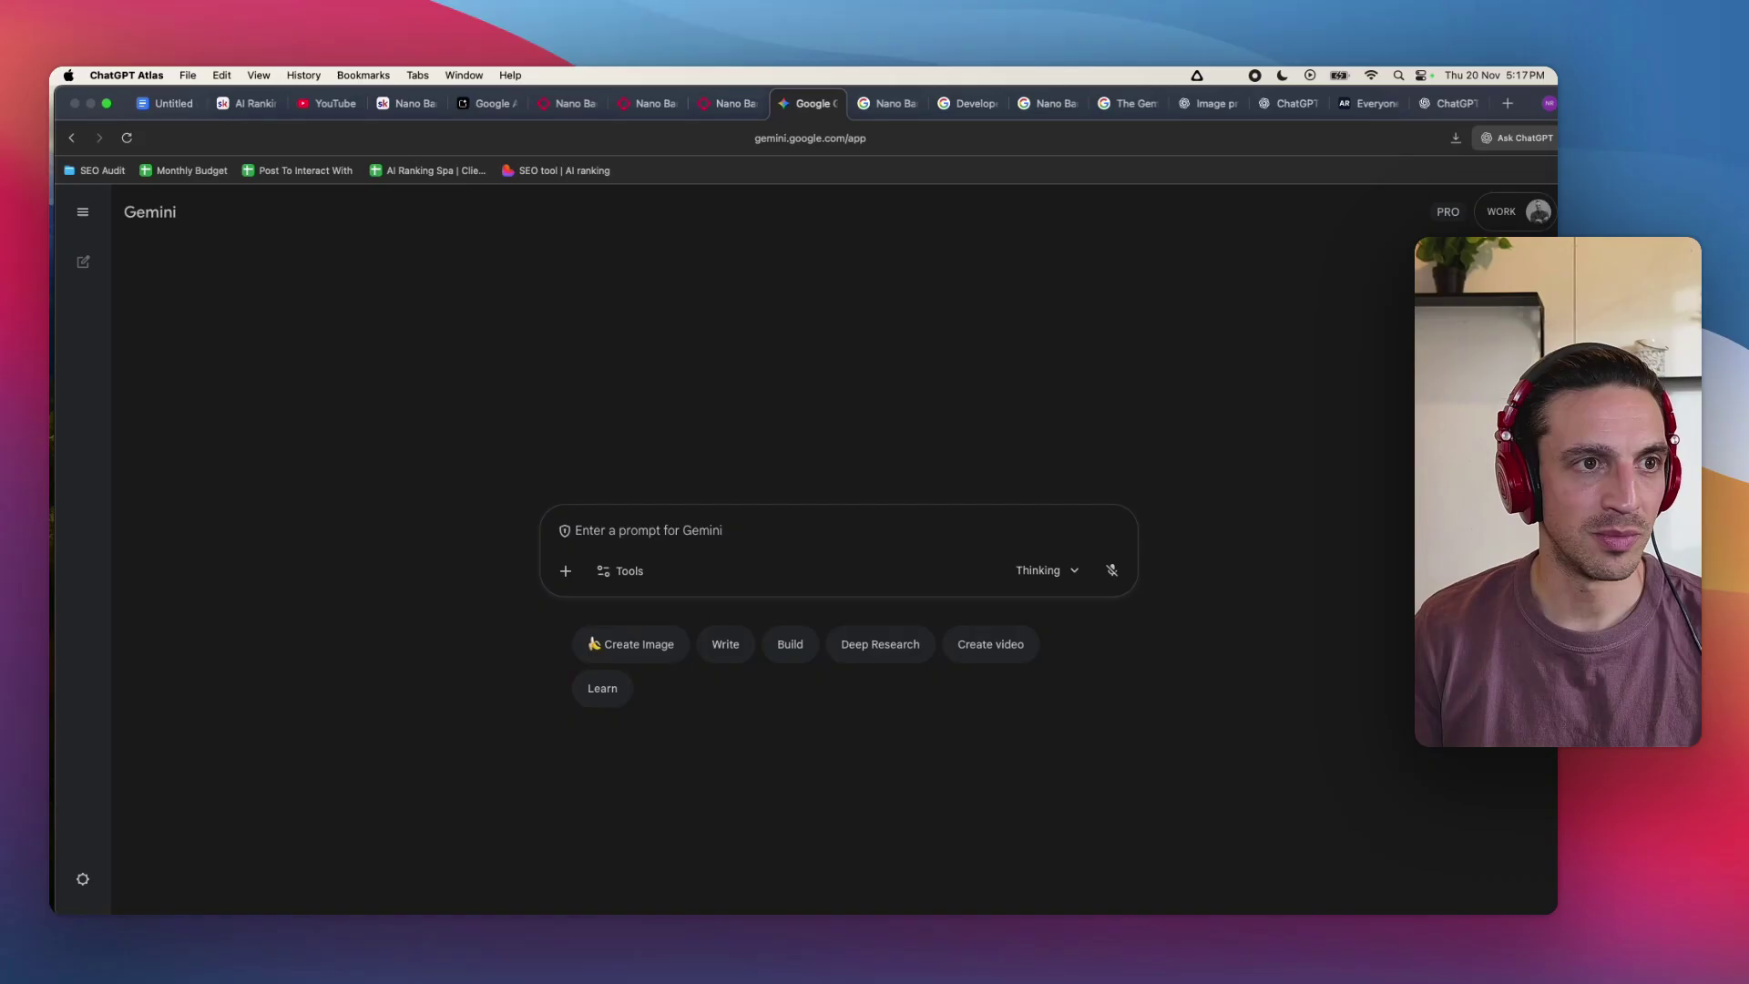
pyautogui.moveTo(72, 504); pyautogui.dragTo(629, 532)
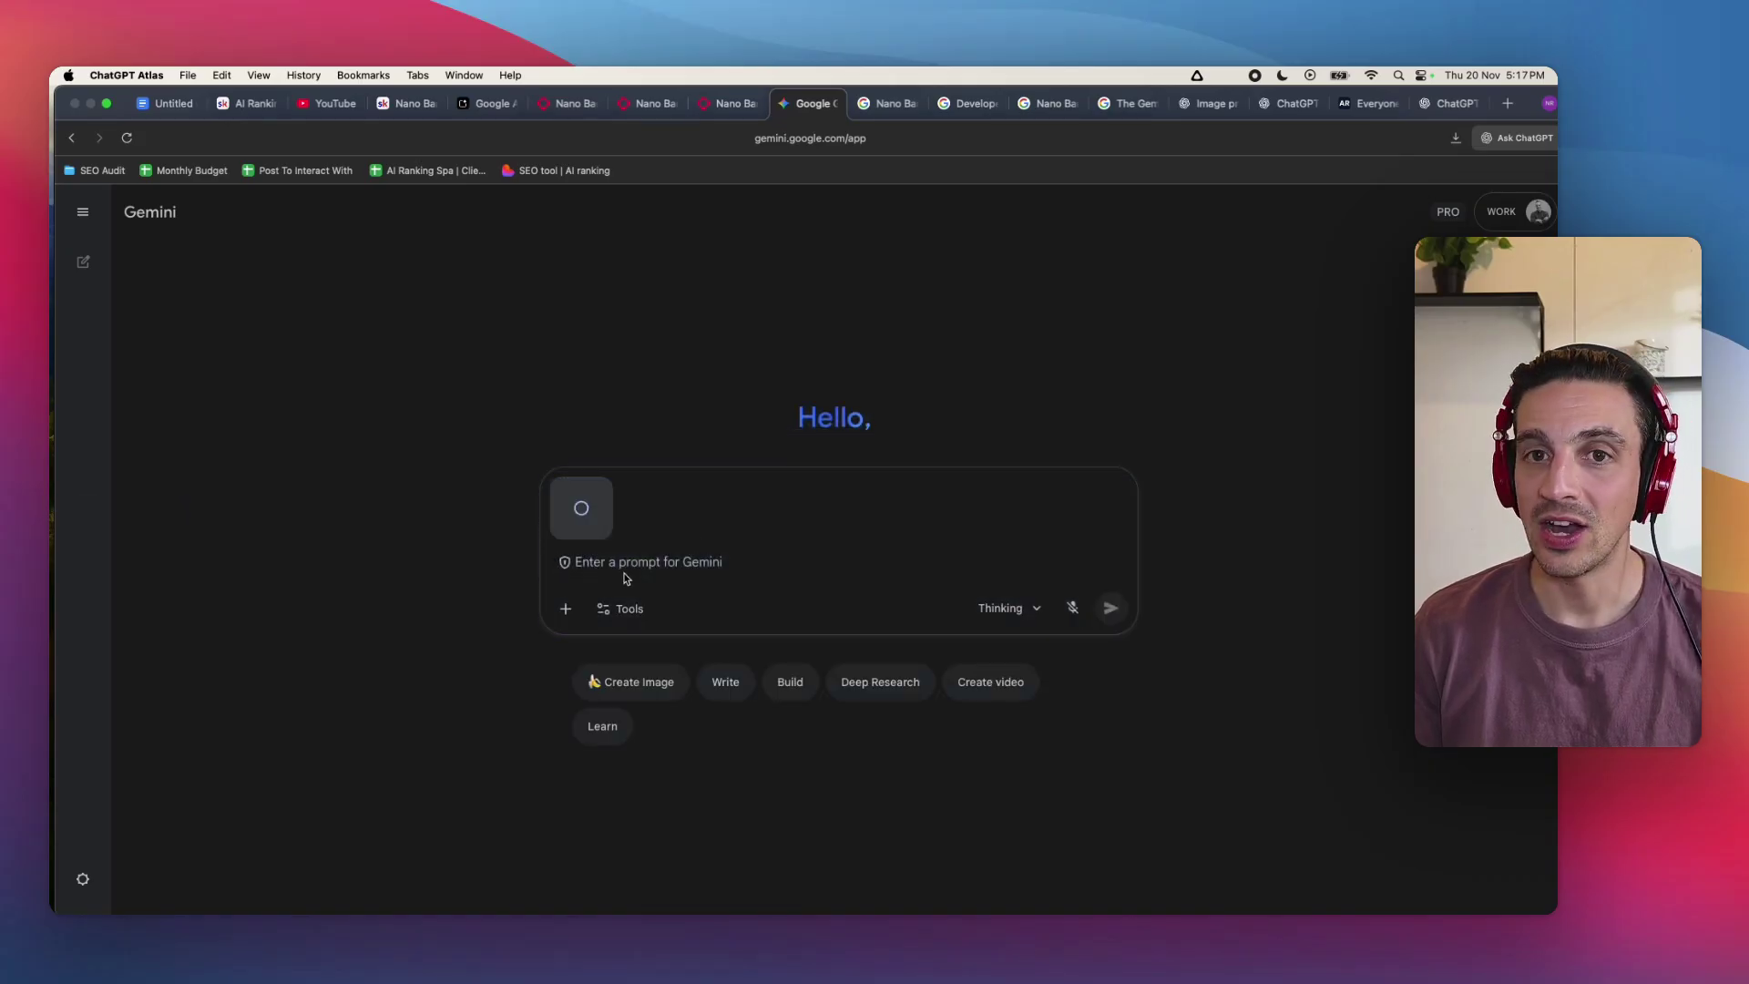
pyautogui.click(686, 514)
pyautogui.hotkey('alt', 'space')
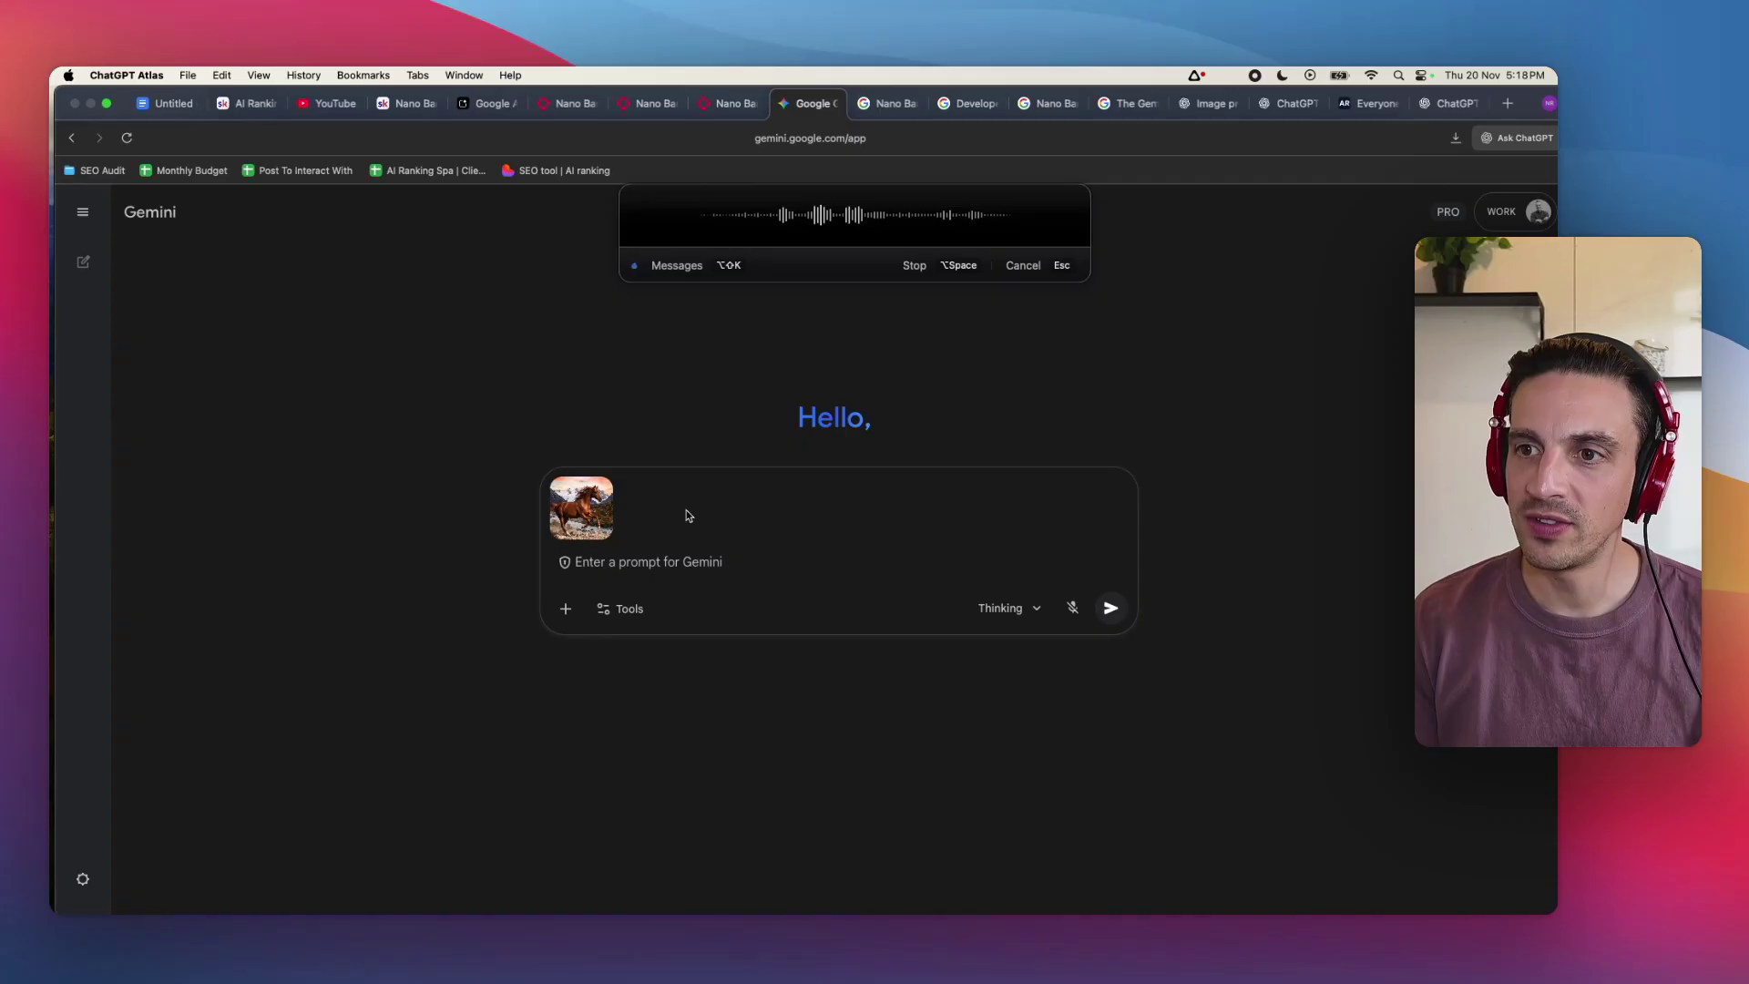
pyautogui.hotkey('alt', 'space')
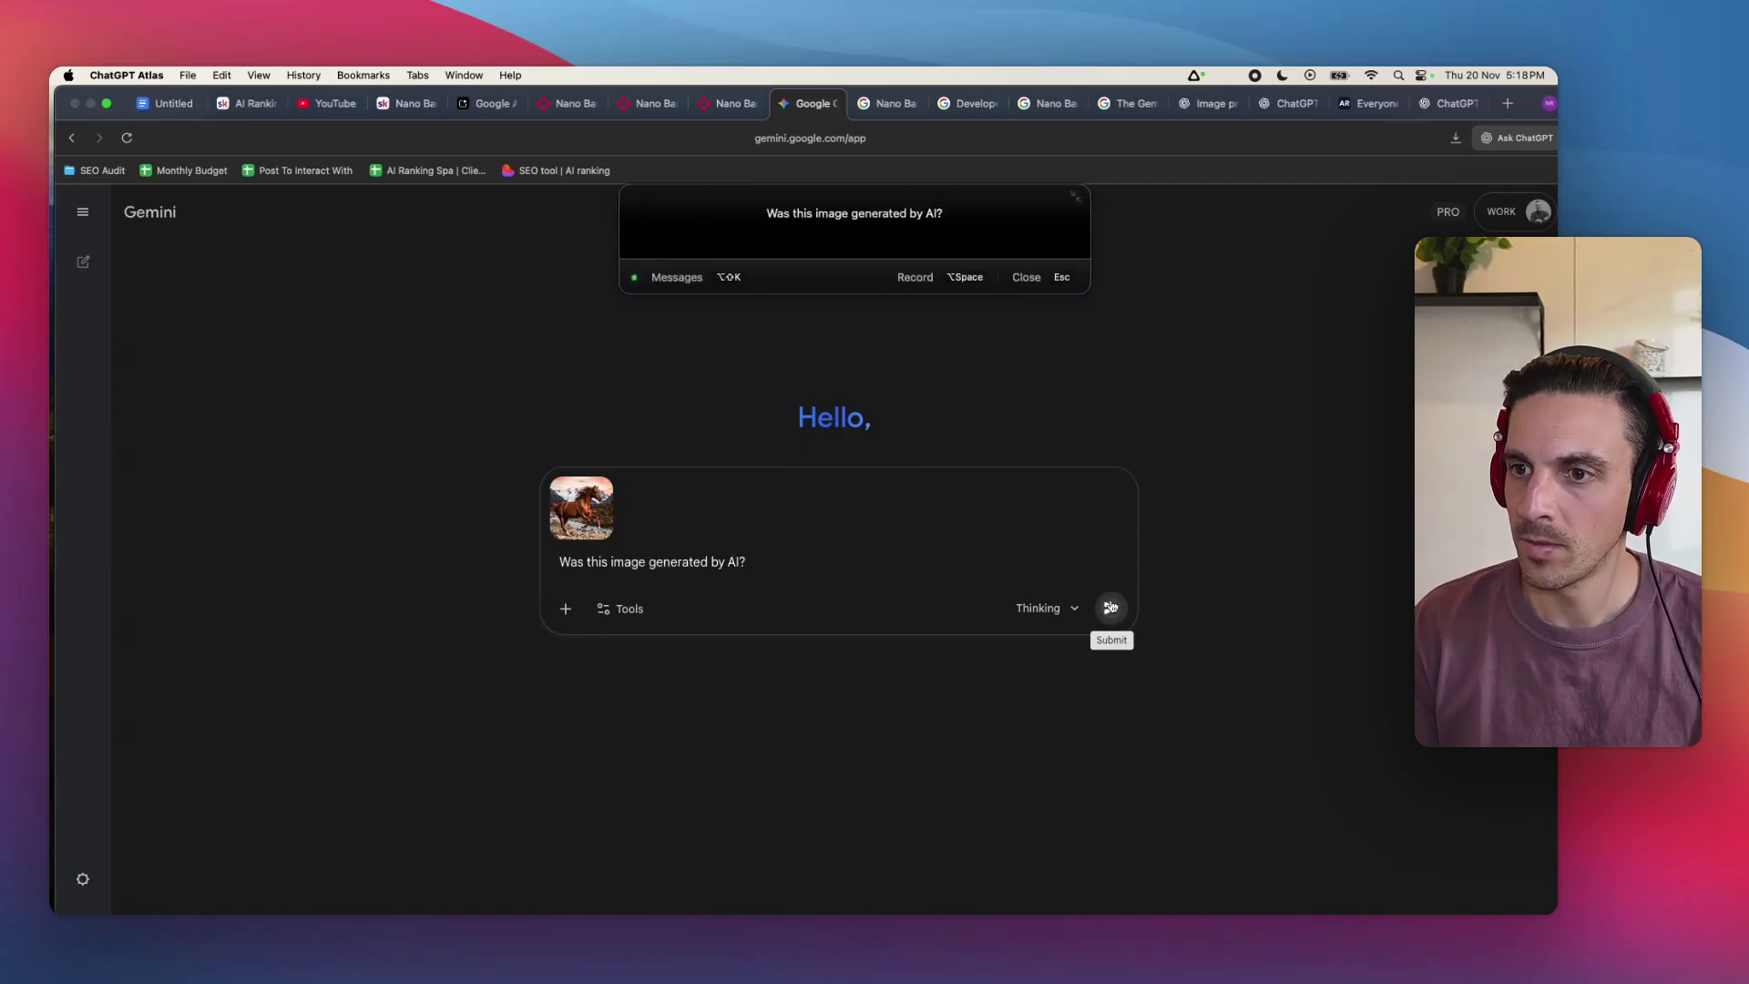
pyautogui.click(1110, 607)
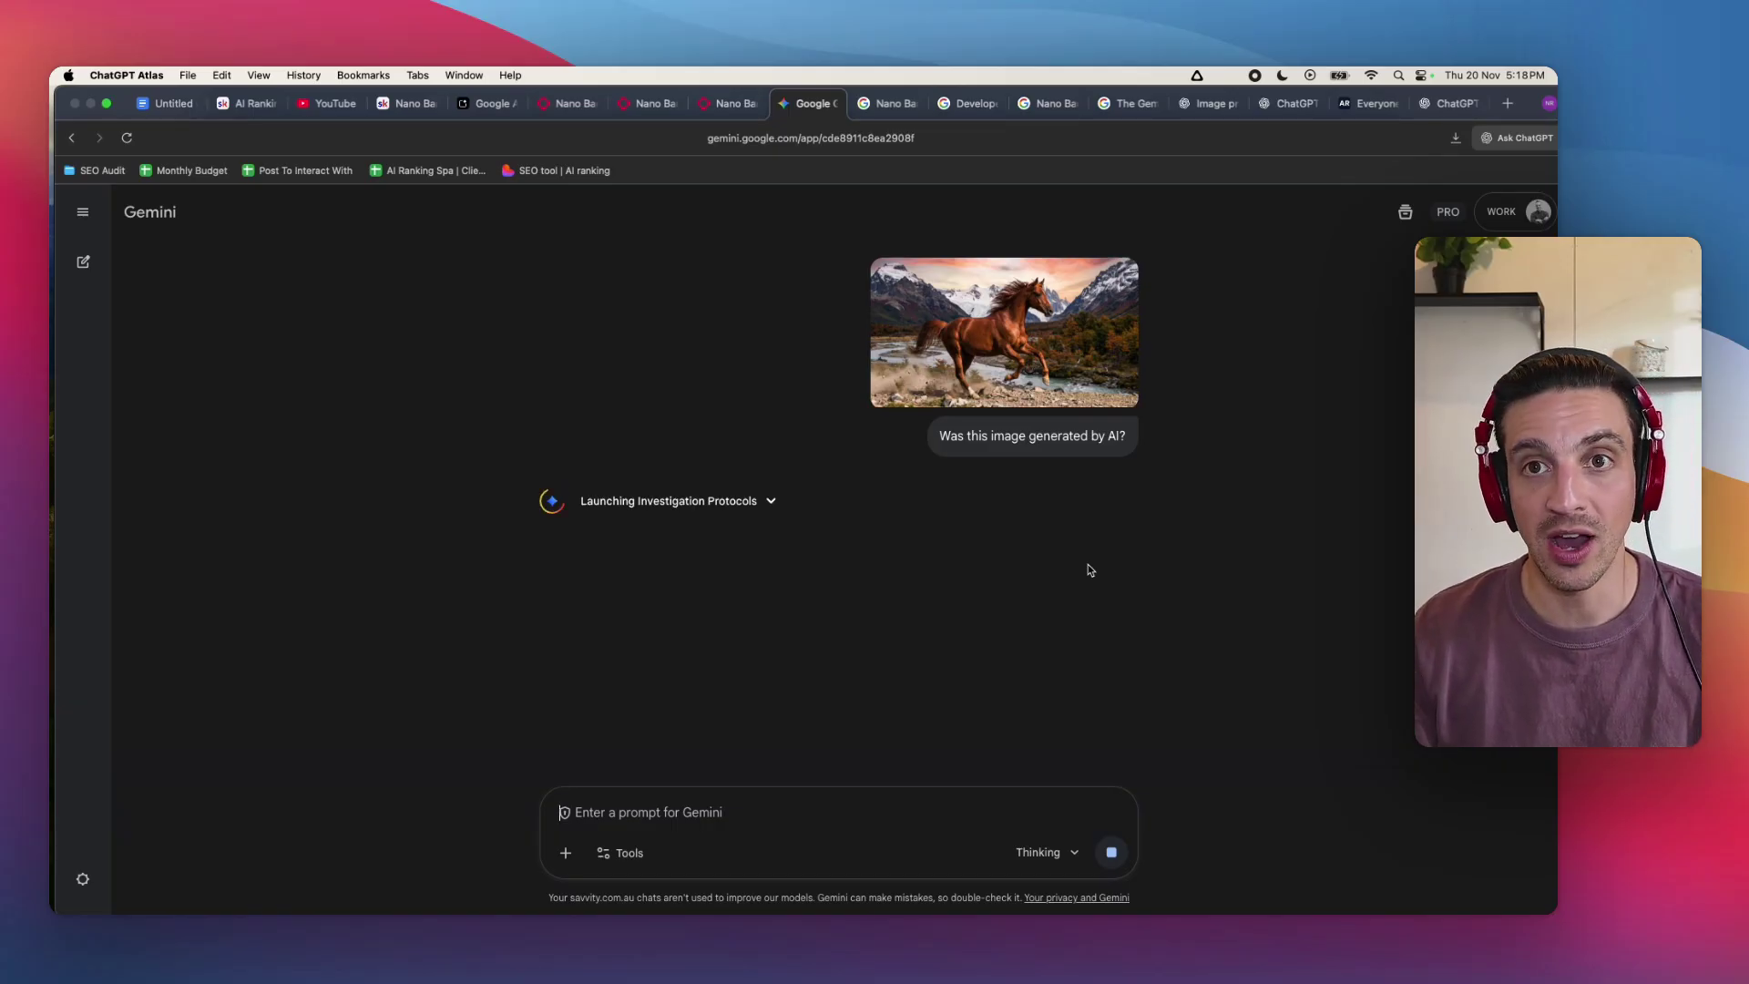
pyautogui.hotkey('ctrl', 'Tab')
pyautogui.scroll(-10, 874, 546)
pyautogui.scroll(-5, 875, 547)
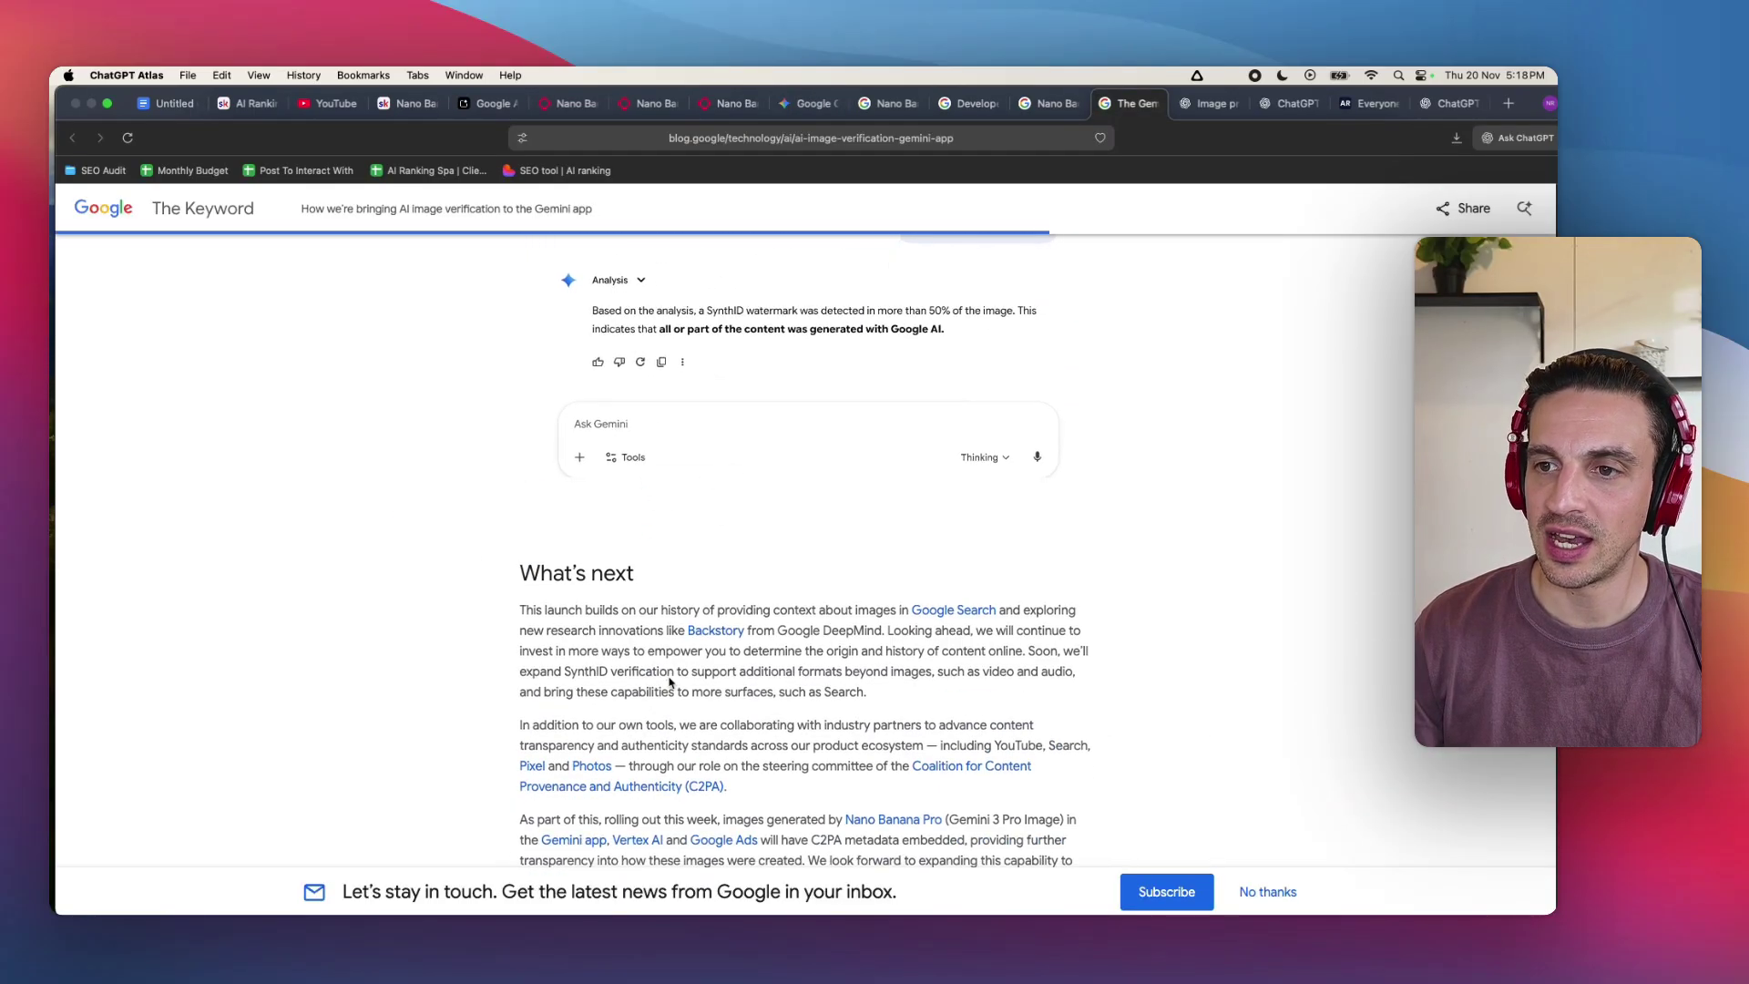
pyautogui.scroll(-5, 671, 681)
pyautogui.scroll(-5, 676, 669)
pyautogui.scroll(-5, 681, 657)
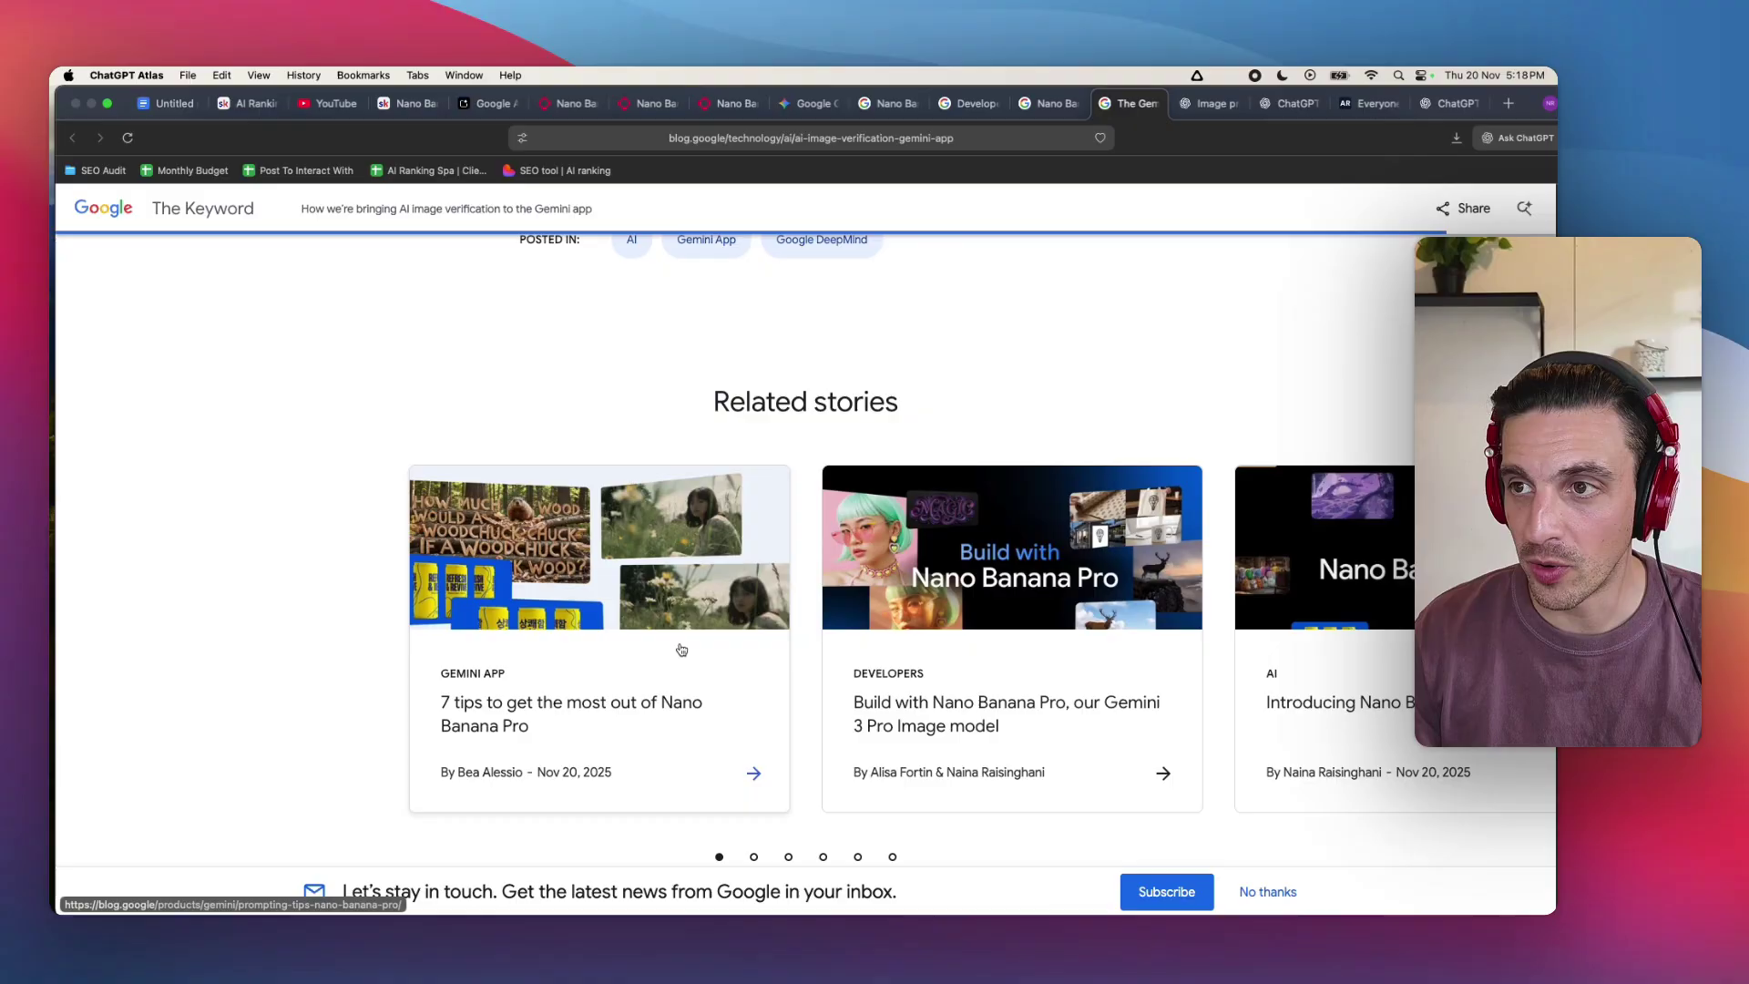
pyautogui.scroll(8, 753, 589)
pyautogui.scroll(8, 820, 547)
pyautogui.scroll(3, 835, 521)
pyautogui.scroll(10, 833, 520)
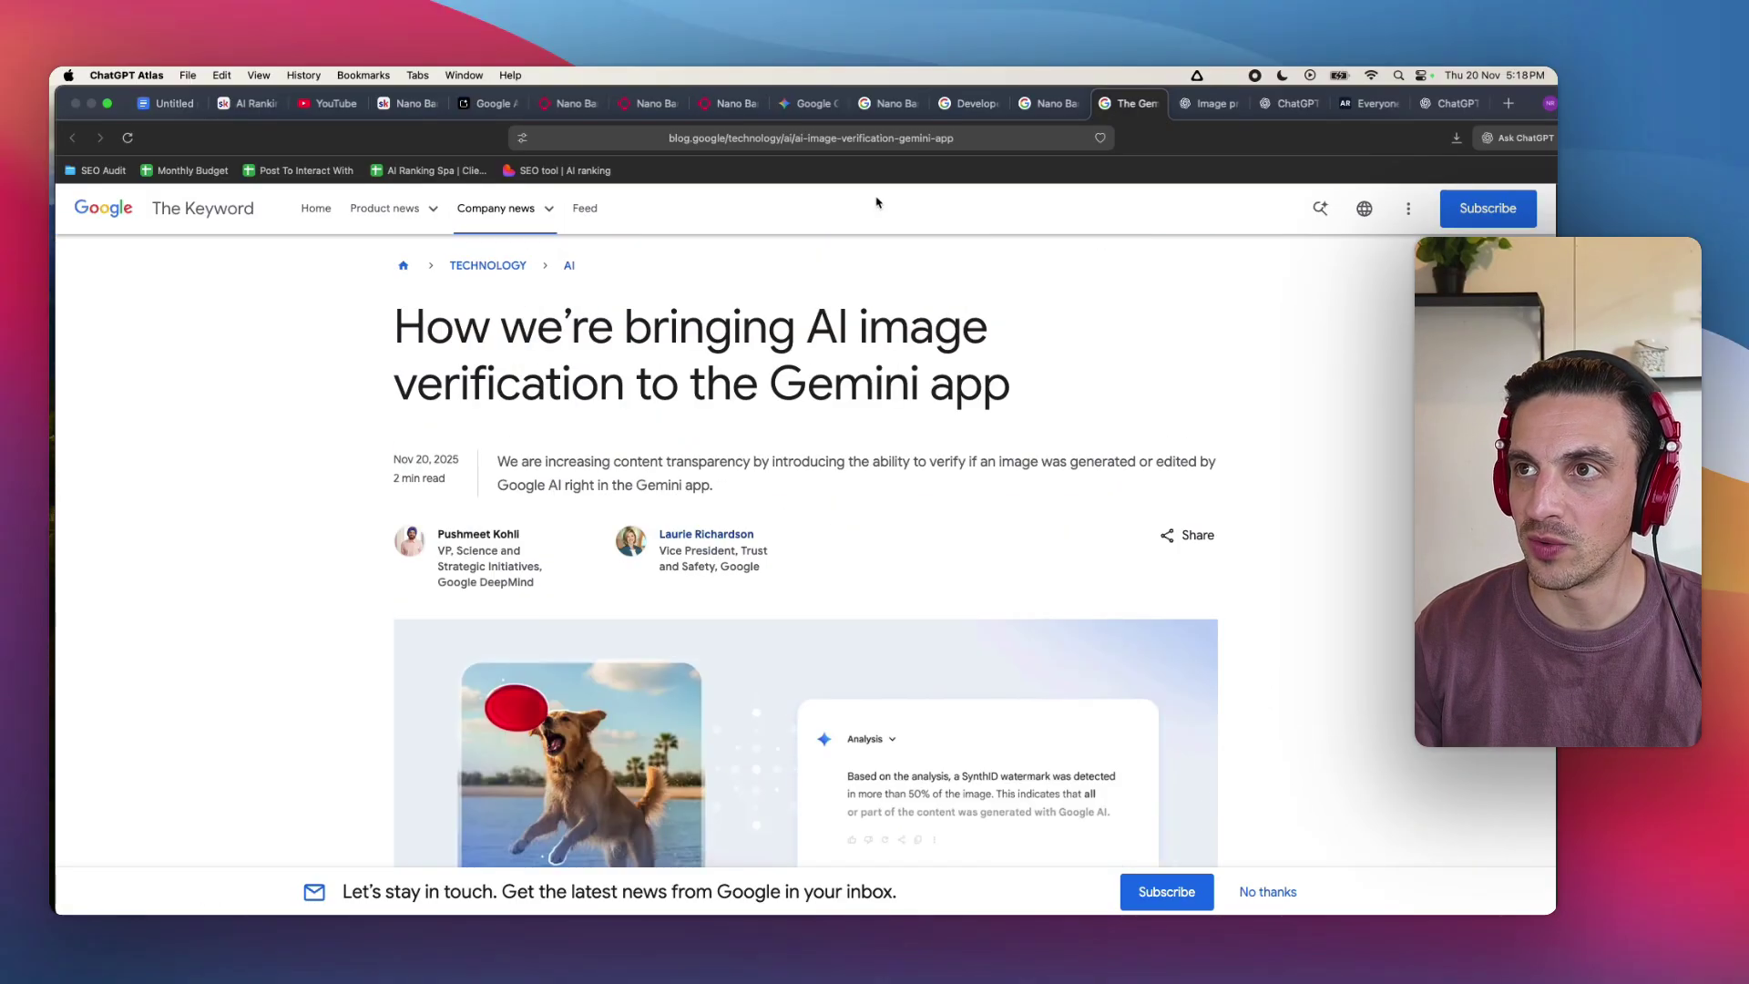
# Expand Gemini's investigation reasoning and highlight the hooves-and-dust and lighting-mismatch sentences
pyautogui.click(811, 103)
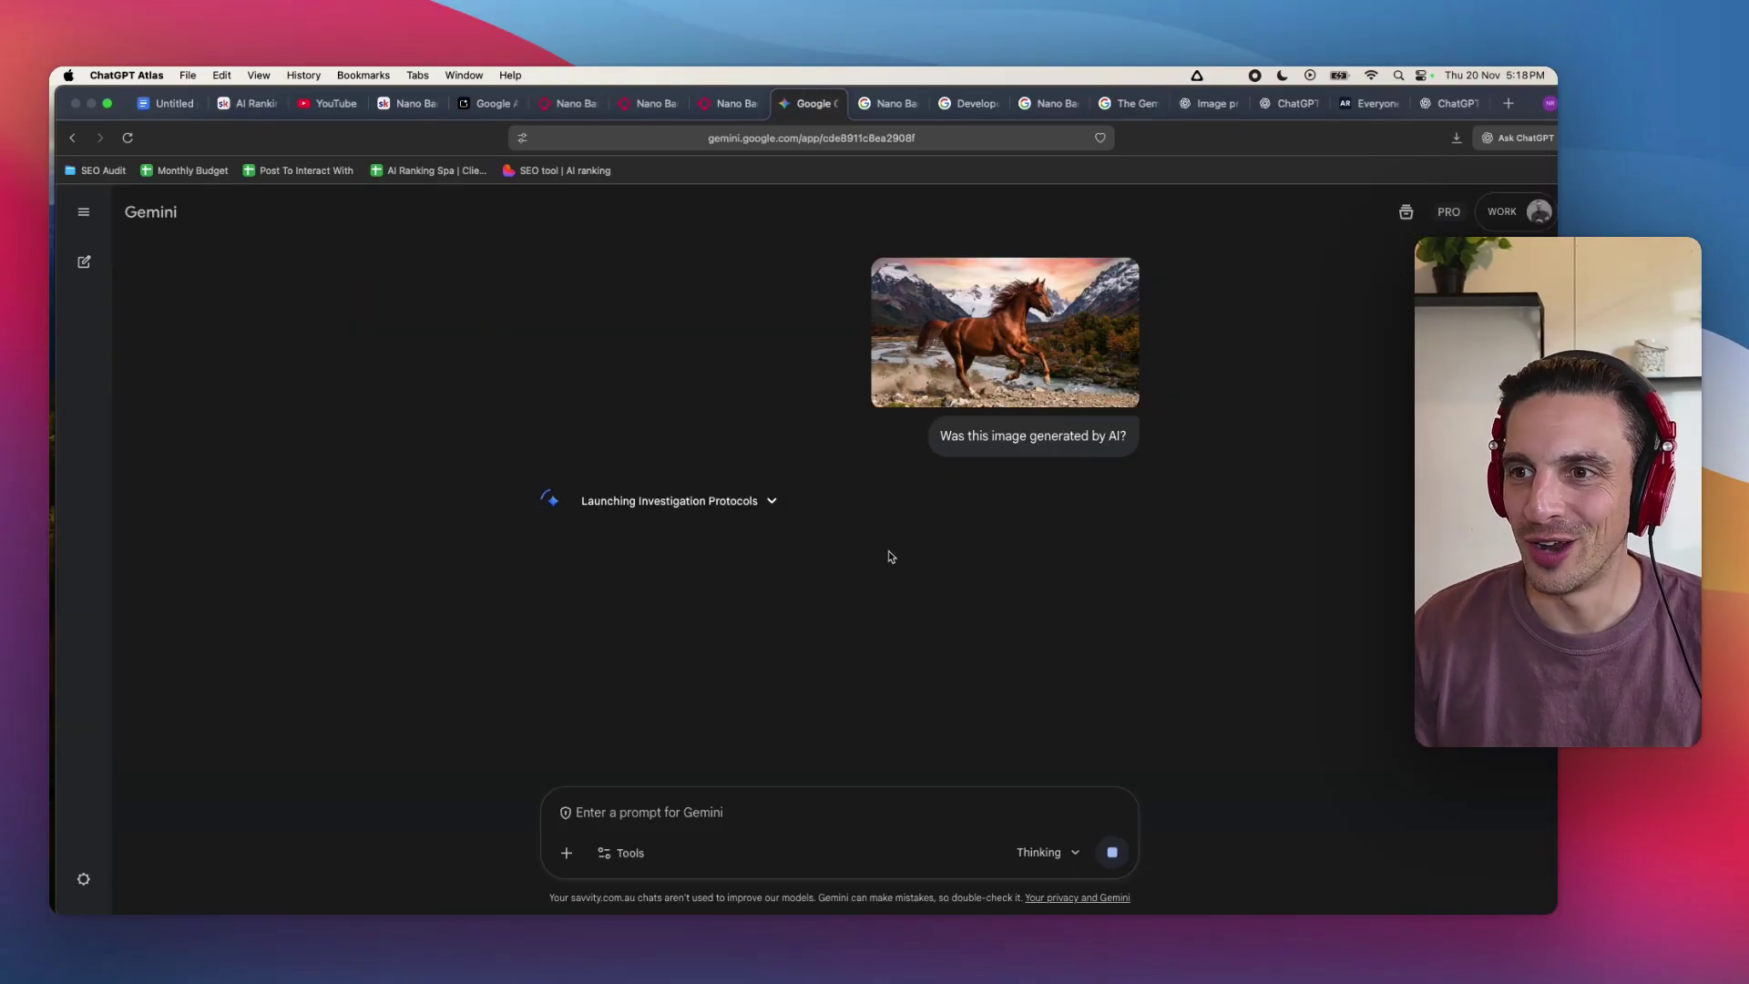
pyautogui.click(721, 500)
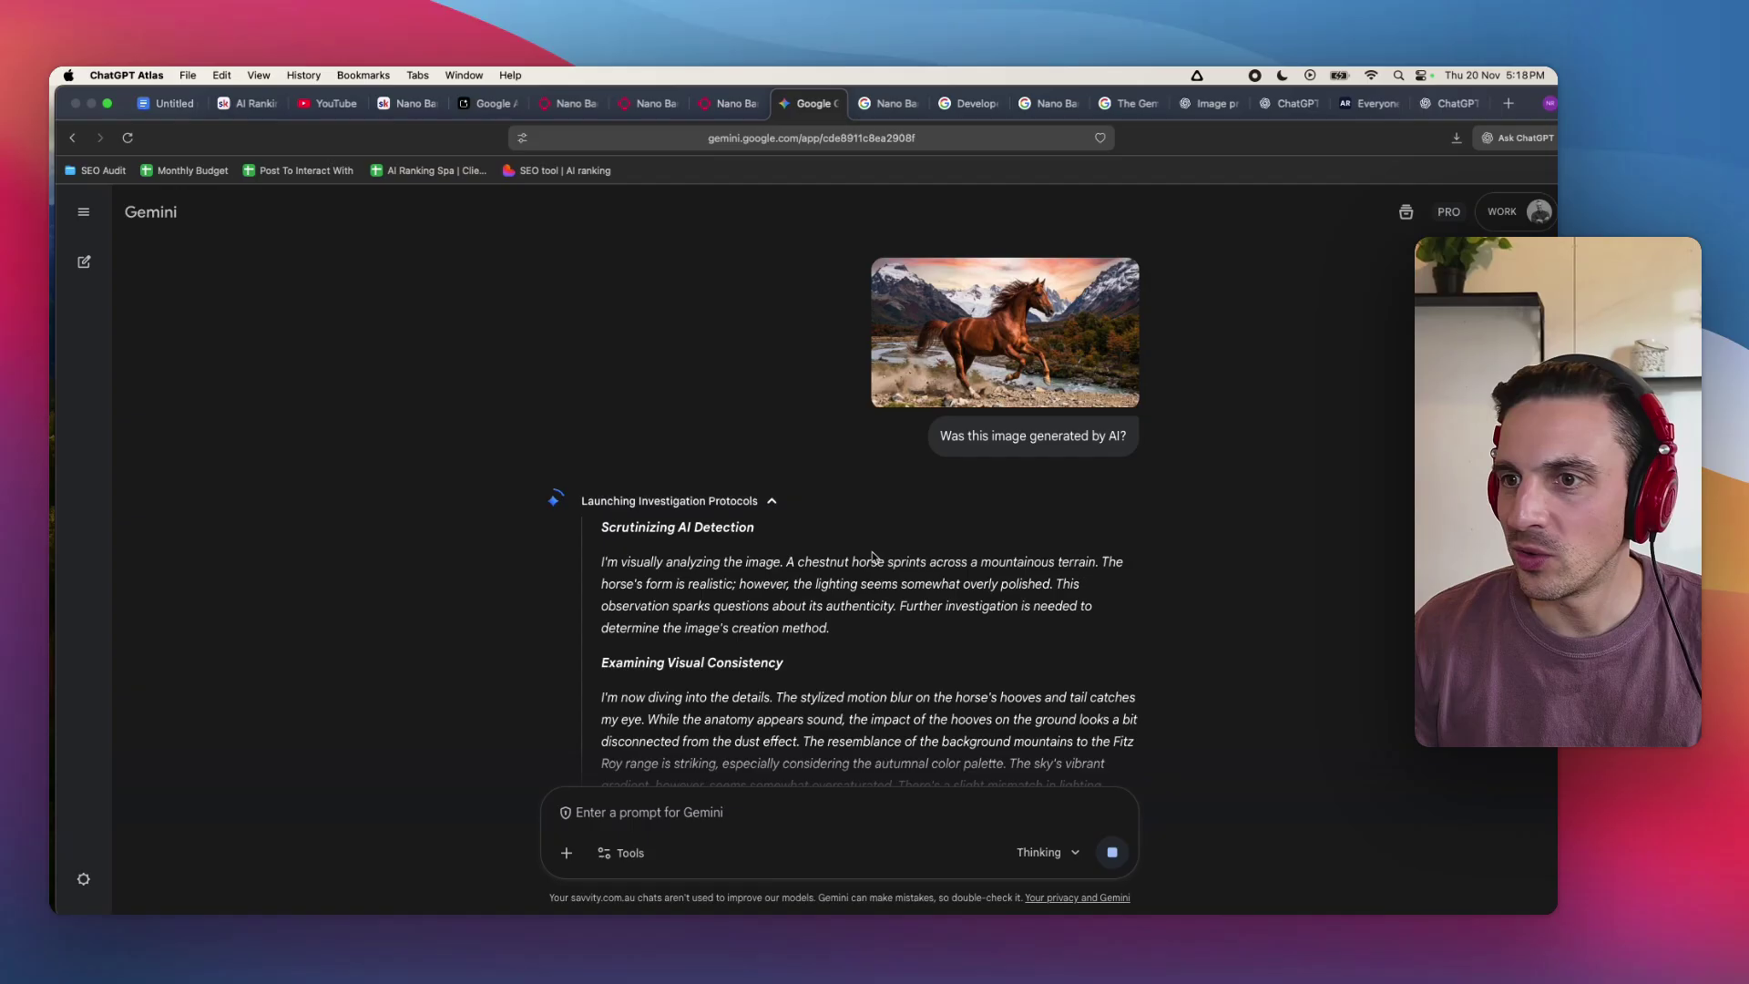
pyautogui.scroll(-5, 874, 554)
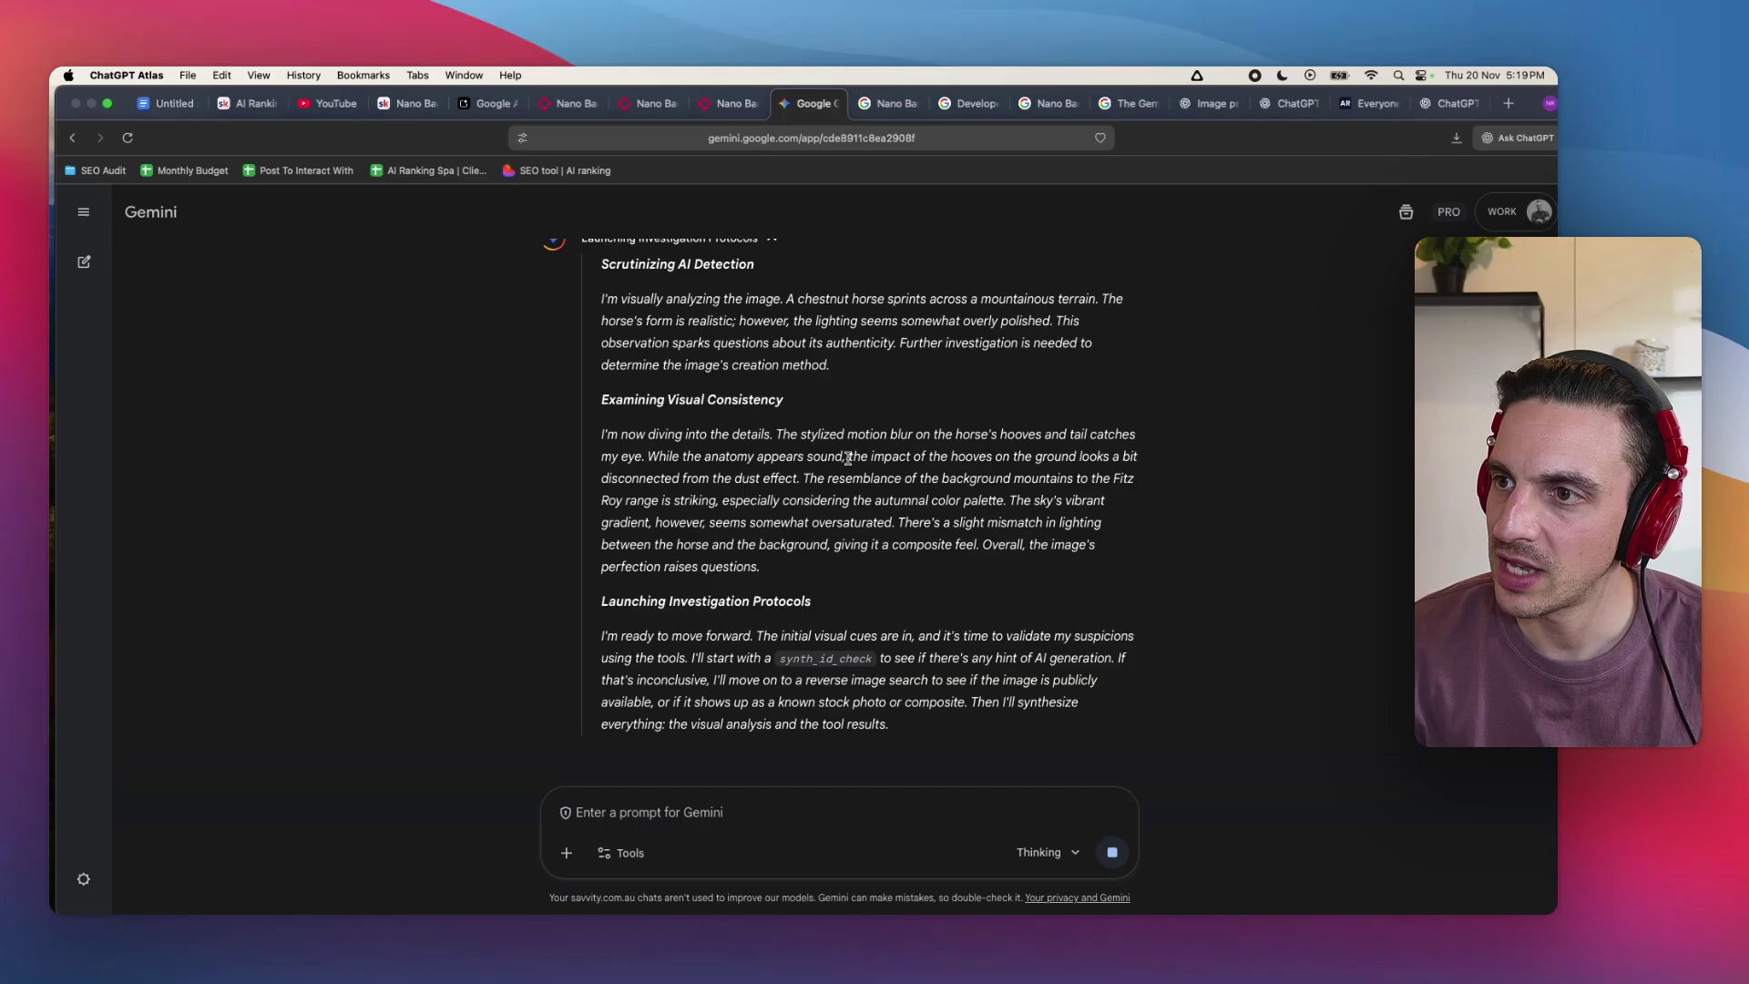
pyautogui.moveTo(848, 453); pyautogui.dragTo(1156, 481)
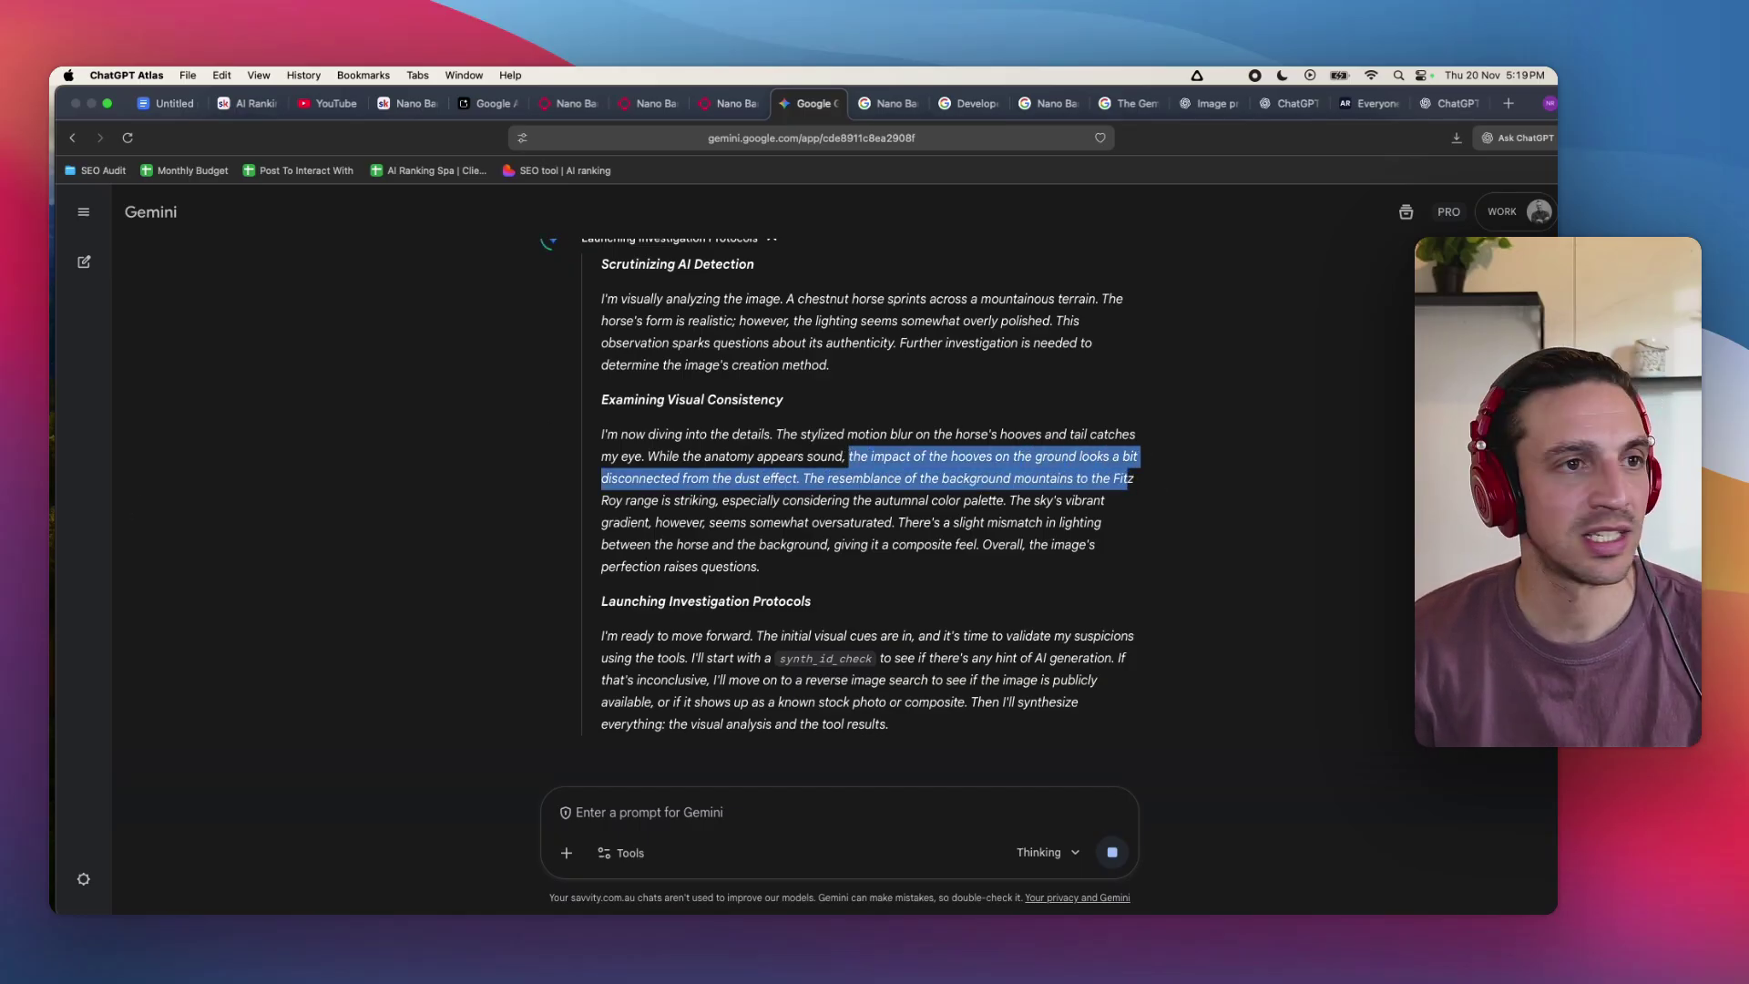
pyautogui.press('space')
pyautogui.press('space')
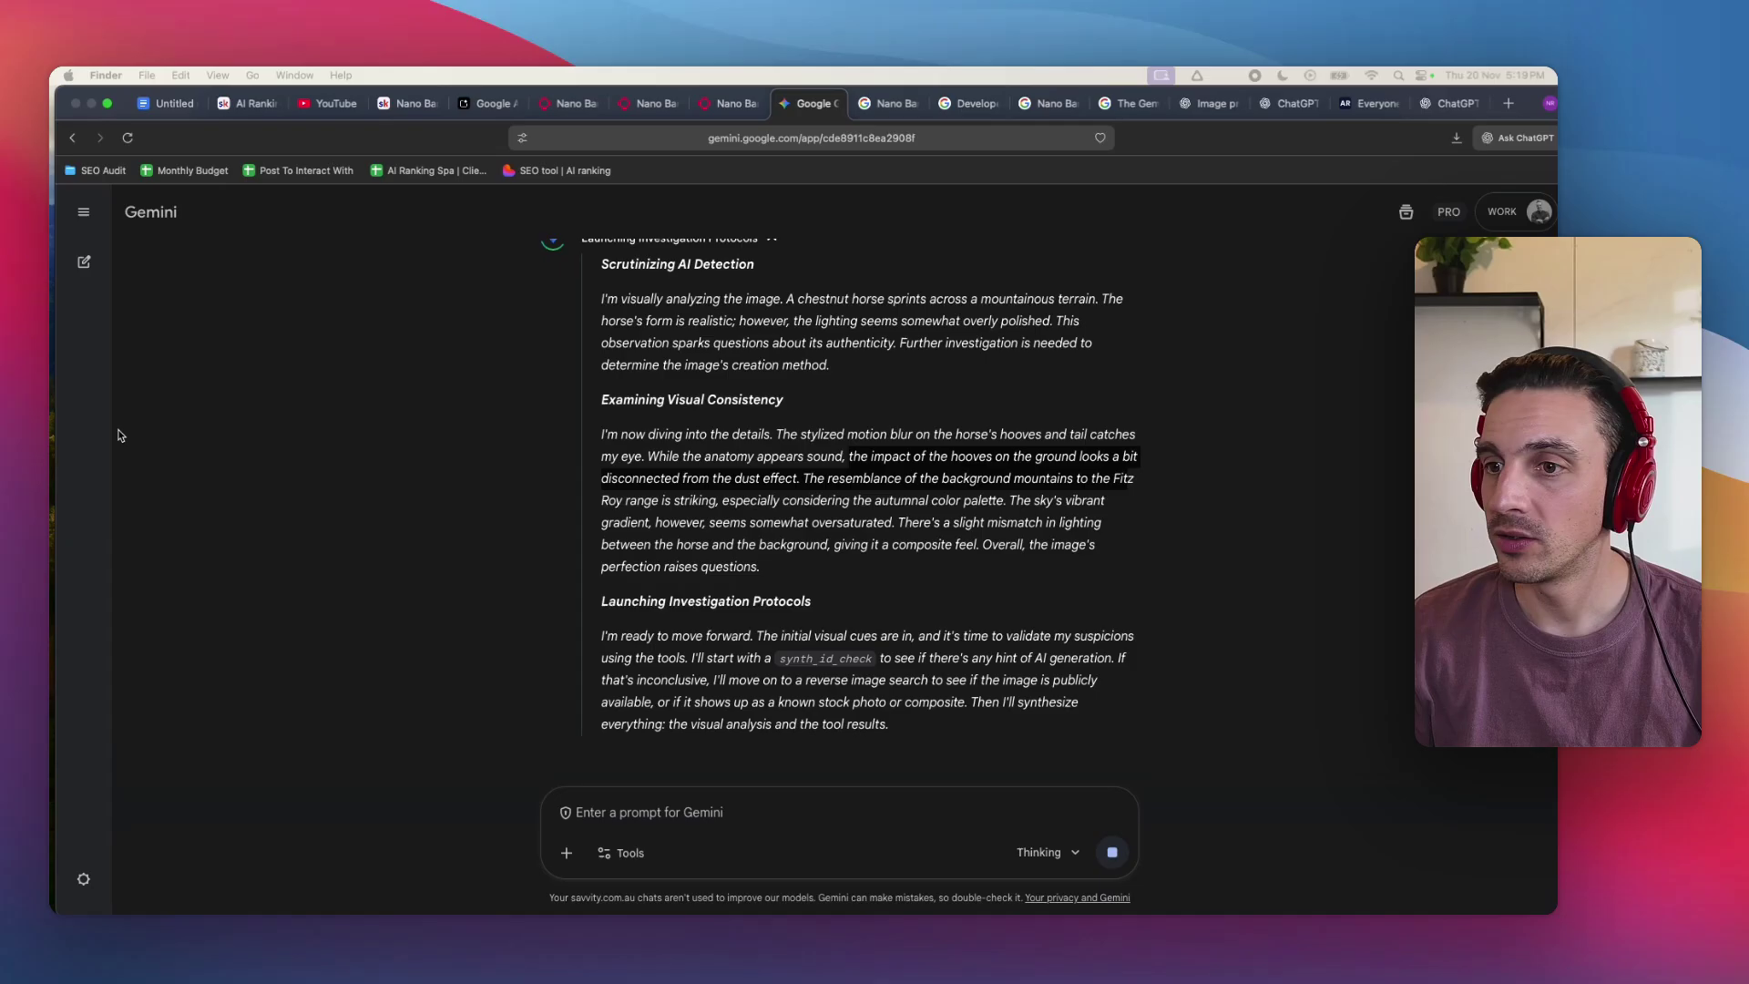
pyautogui.scroll(4, 866, 404)
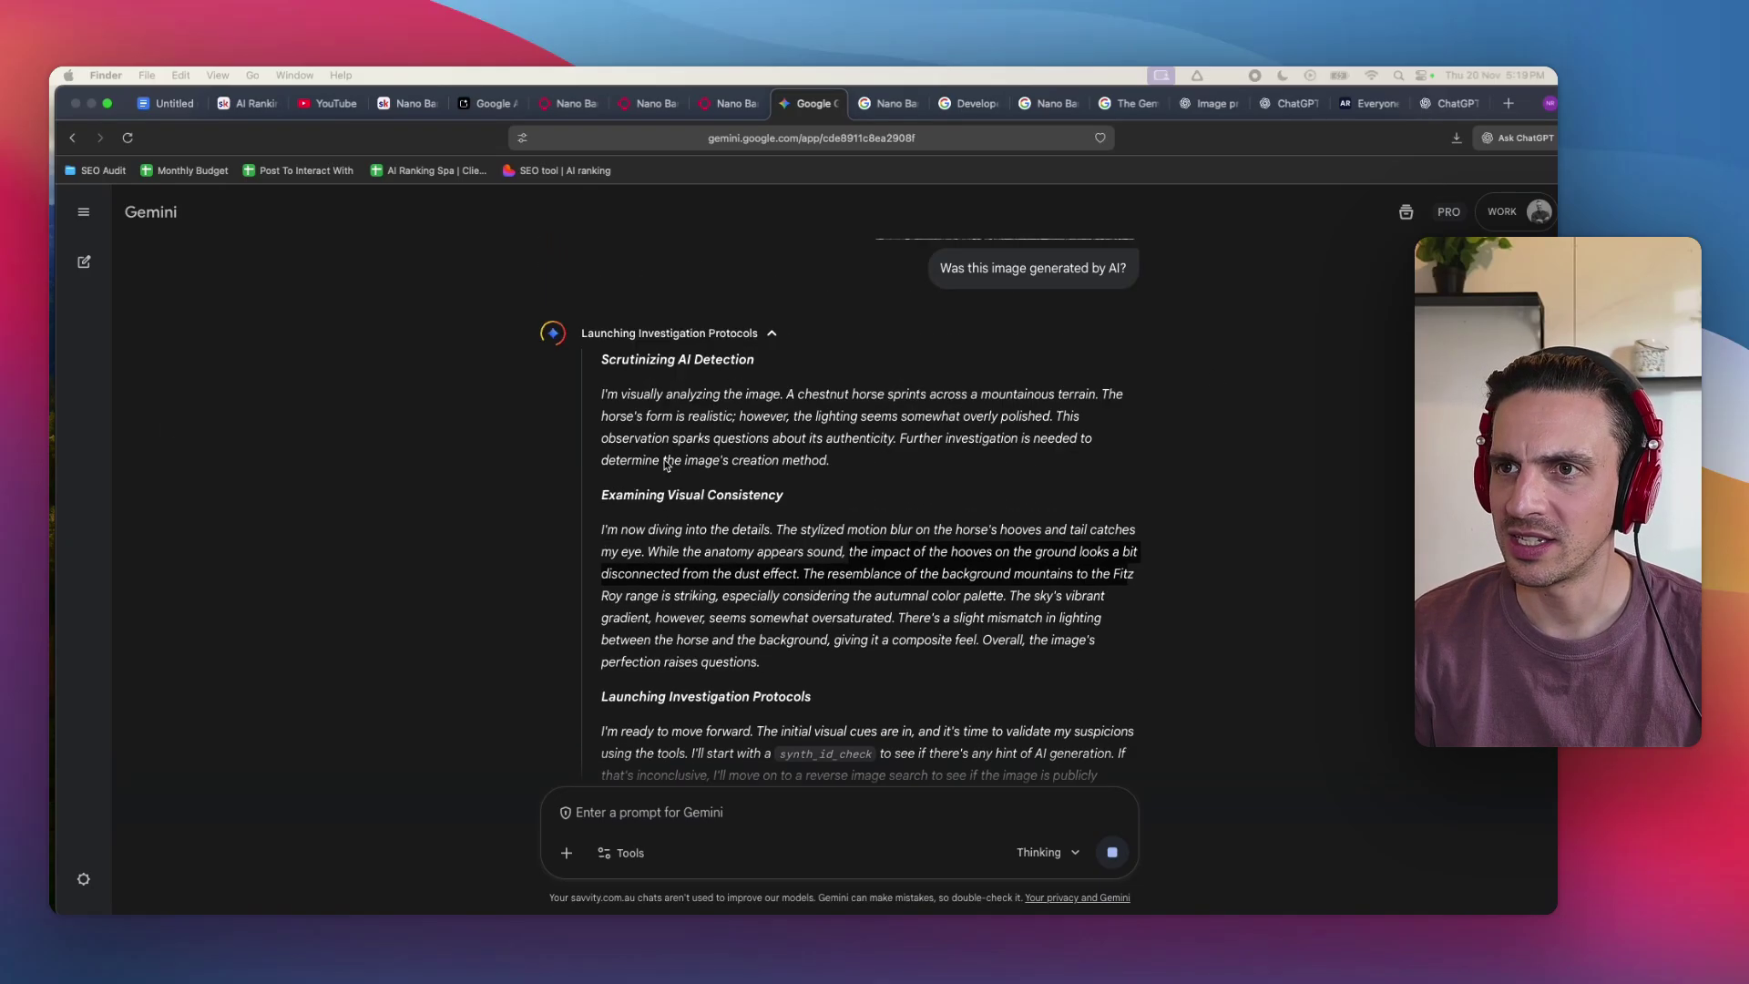
pyautogui.scroll(-4, 766, 492)
pyautogui.click(904, 519)
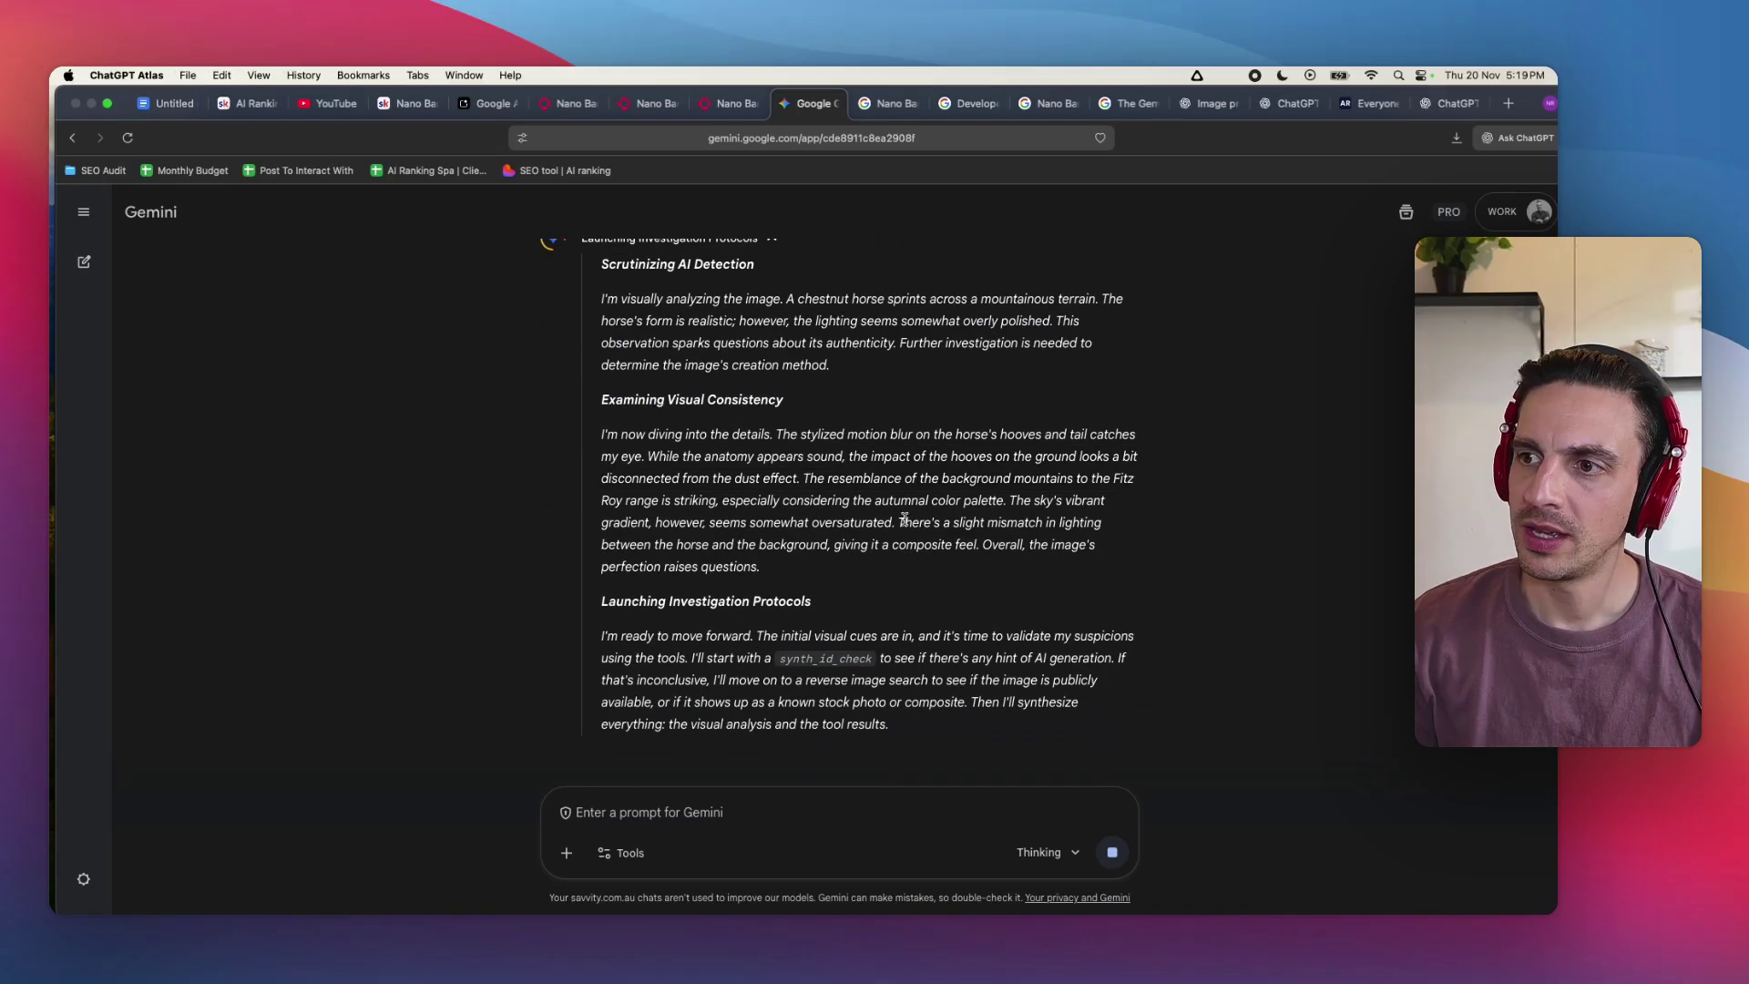
pyautogui.moveTo(950, 537); pyautogui.dragTo(1026, 547)
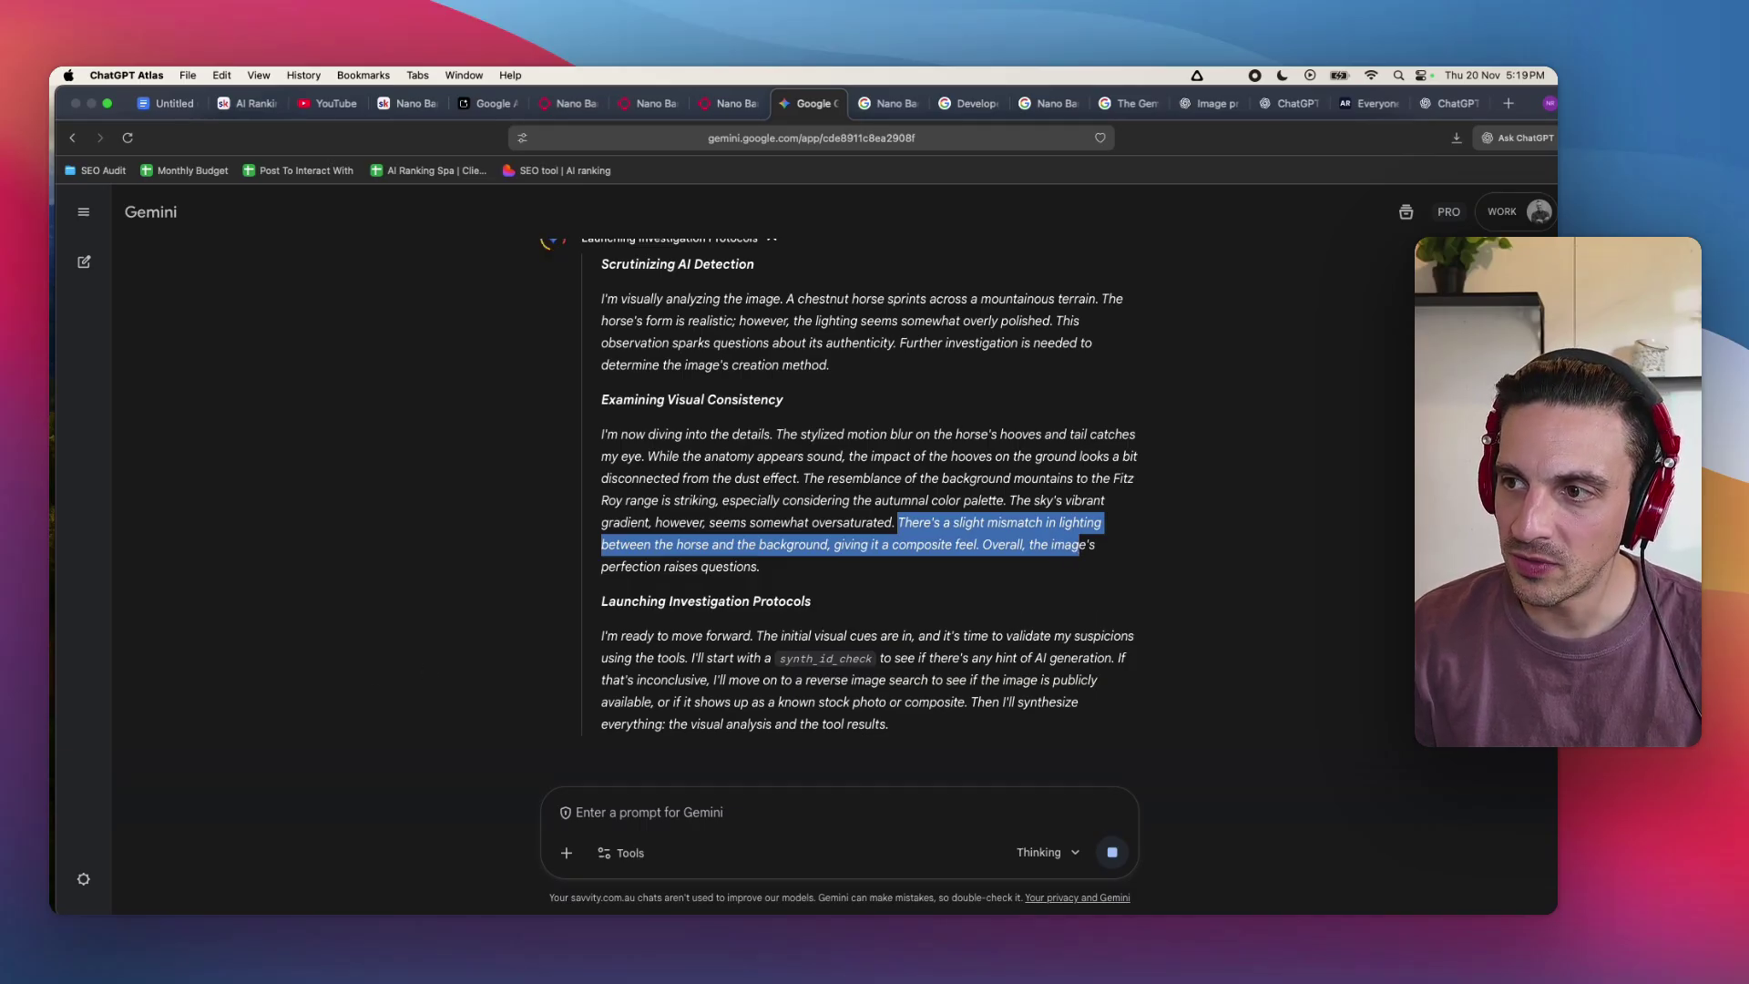
pyautogui.click(770, 530)
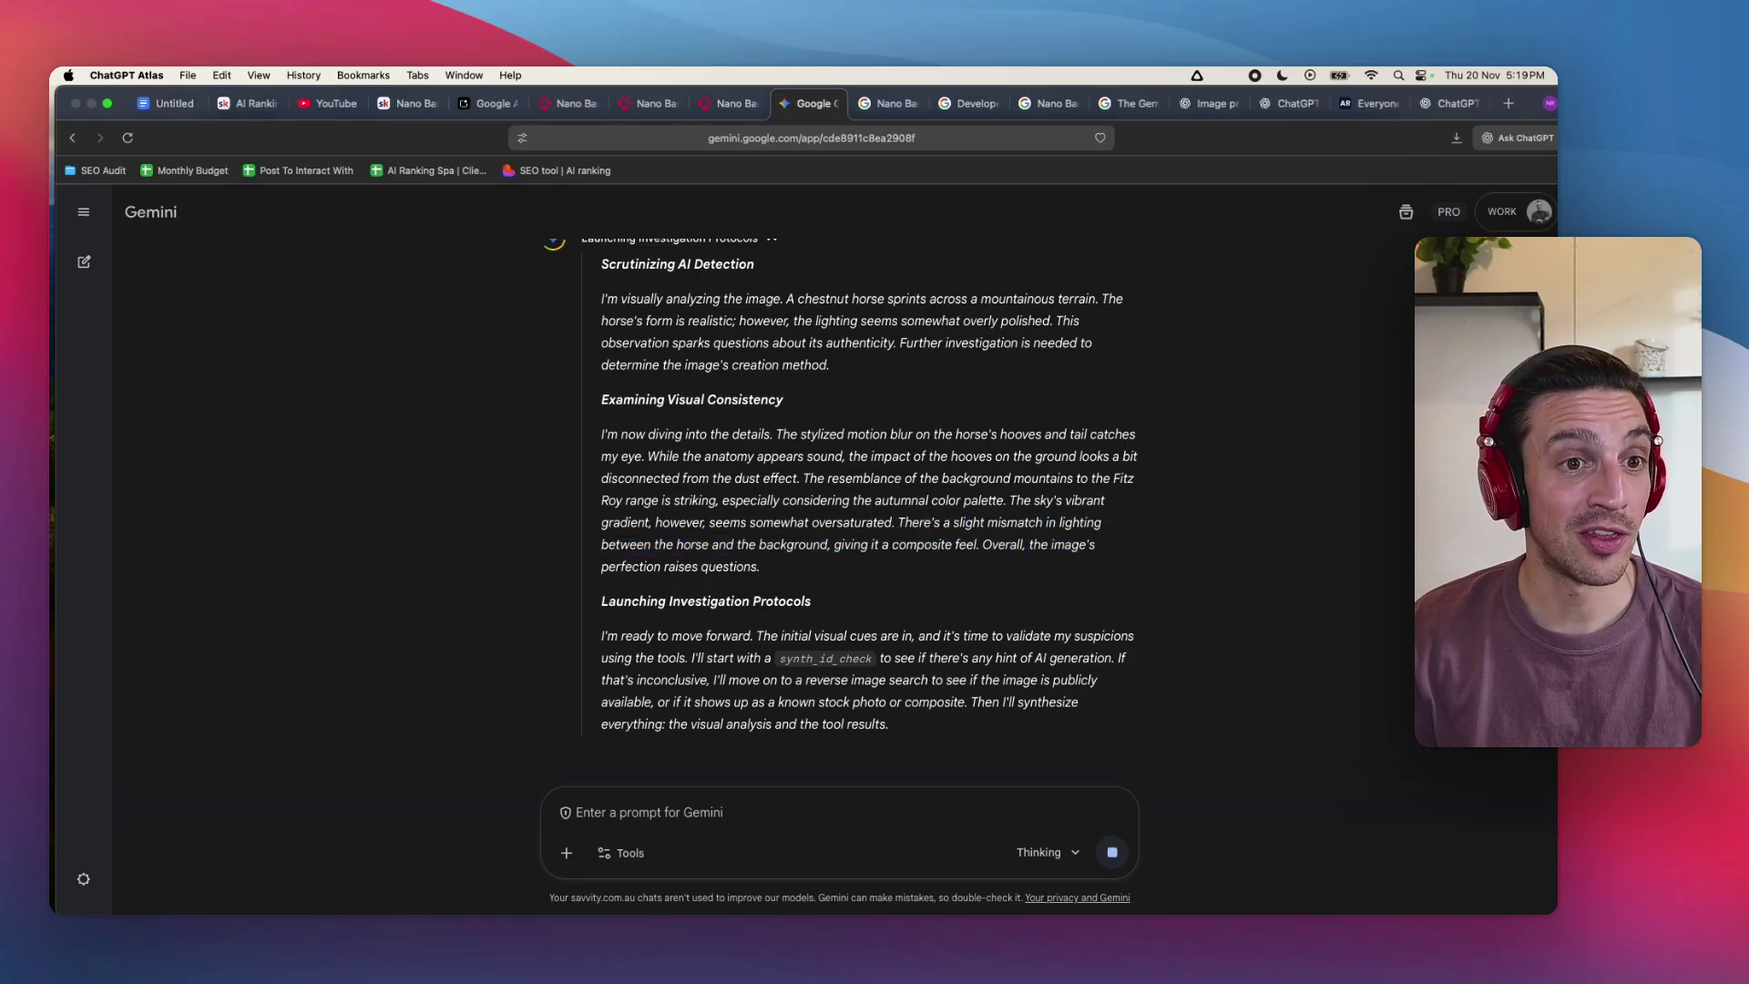
pyautogui.press('space')
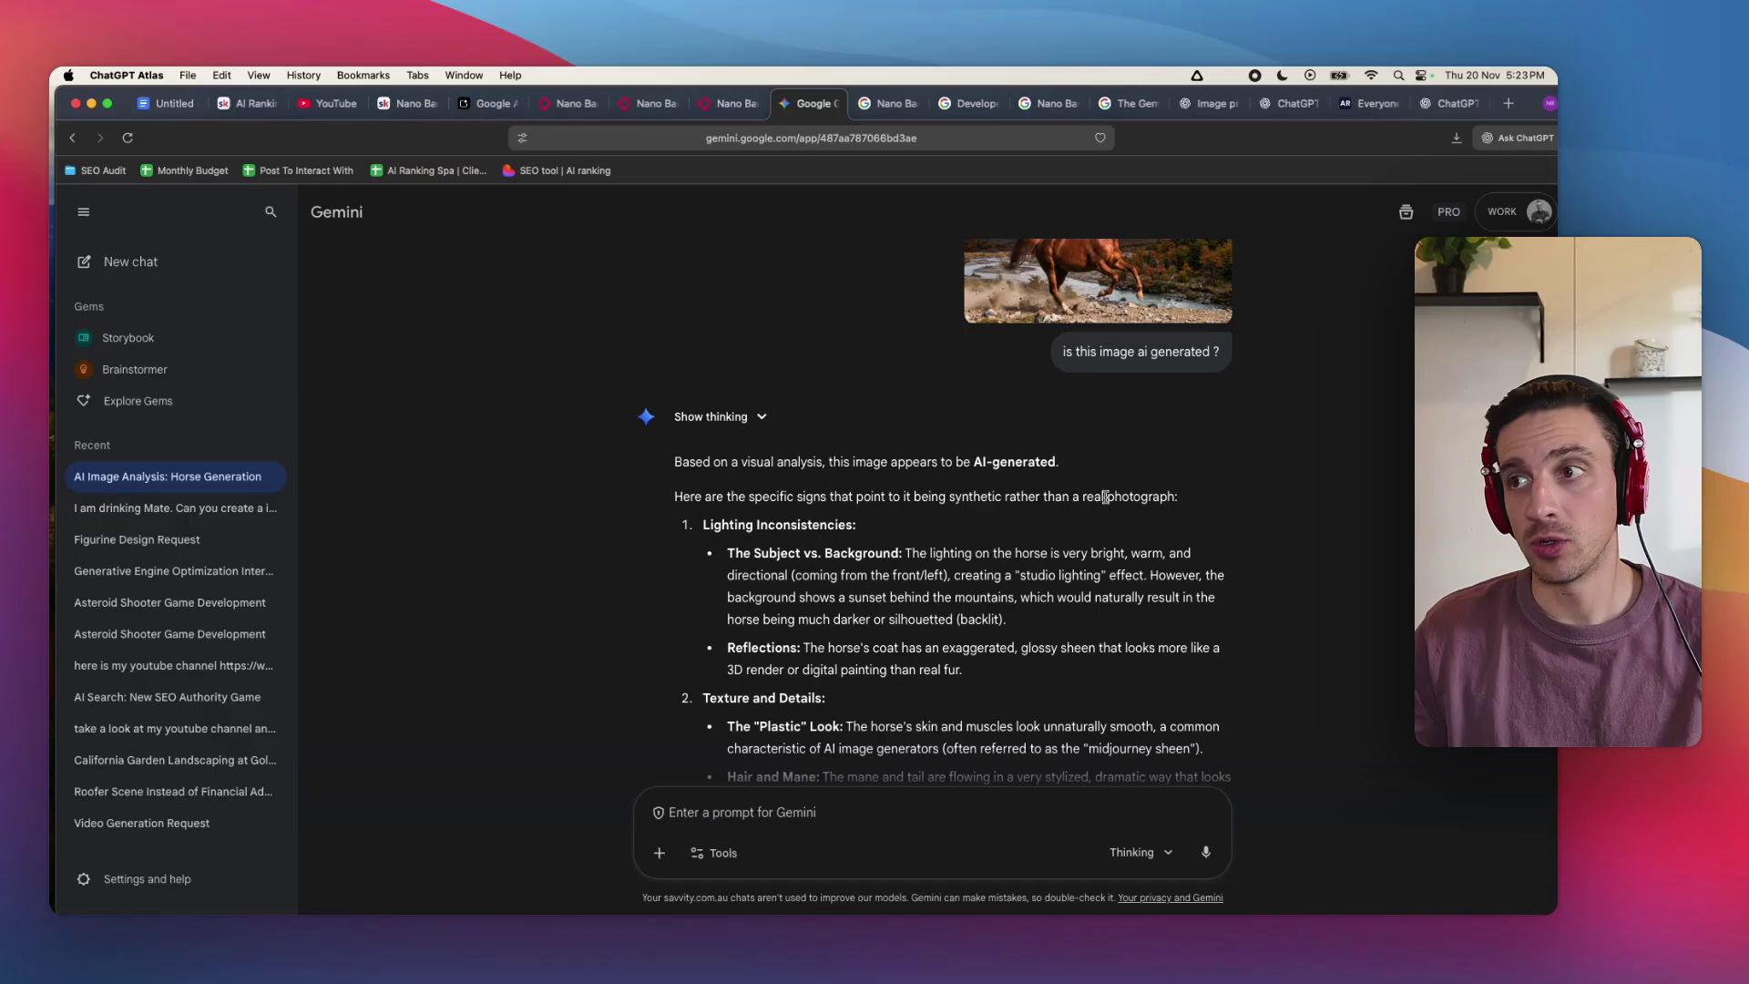
# Highlight the Lighting Inconsistencies point in Gemini's horse image analysis
pyautogui.moveTo(702, 523); pyautogui.dragTo(853, 563)
pyautogui.scroll(-3, 854, 563)
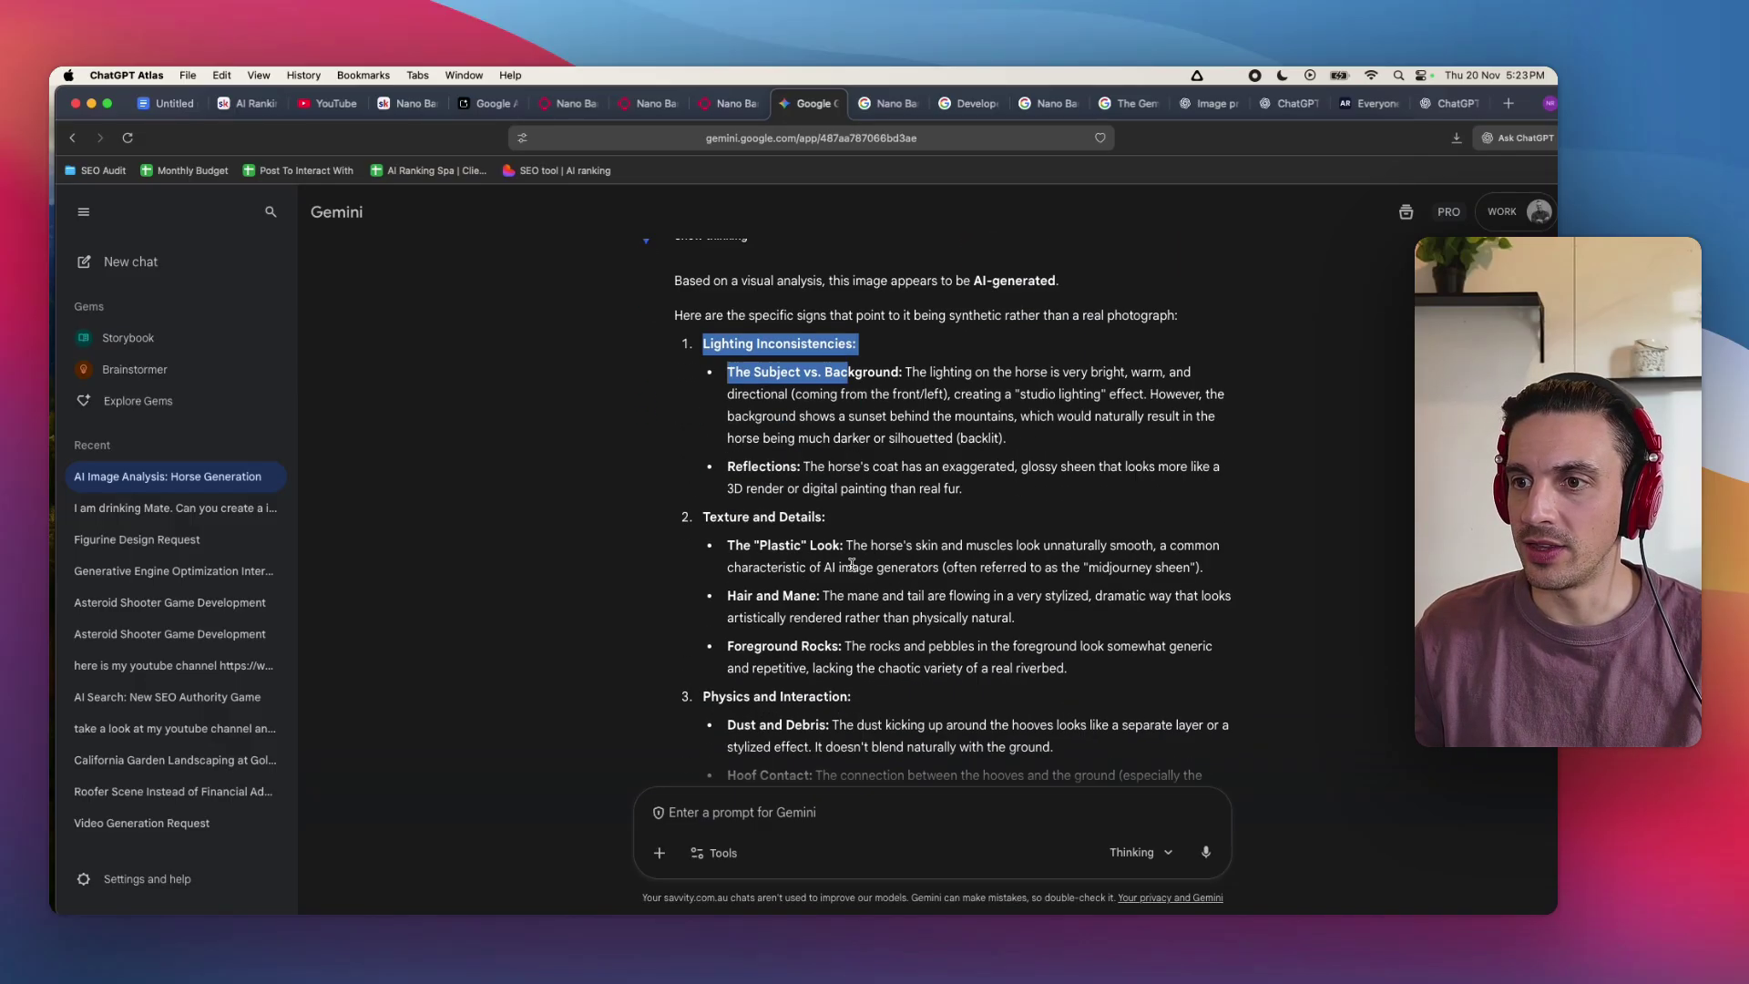
pyautogui.scroll(-6, 779, 410)
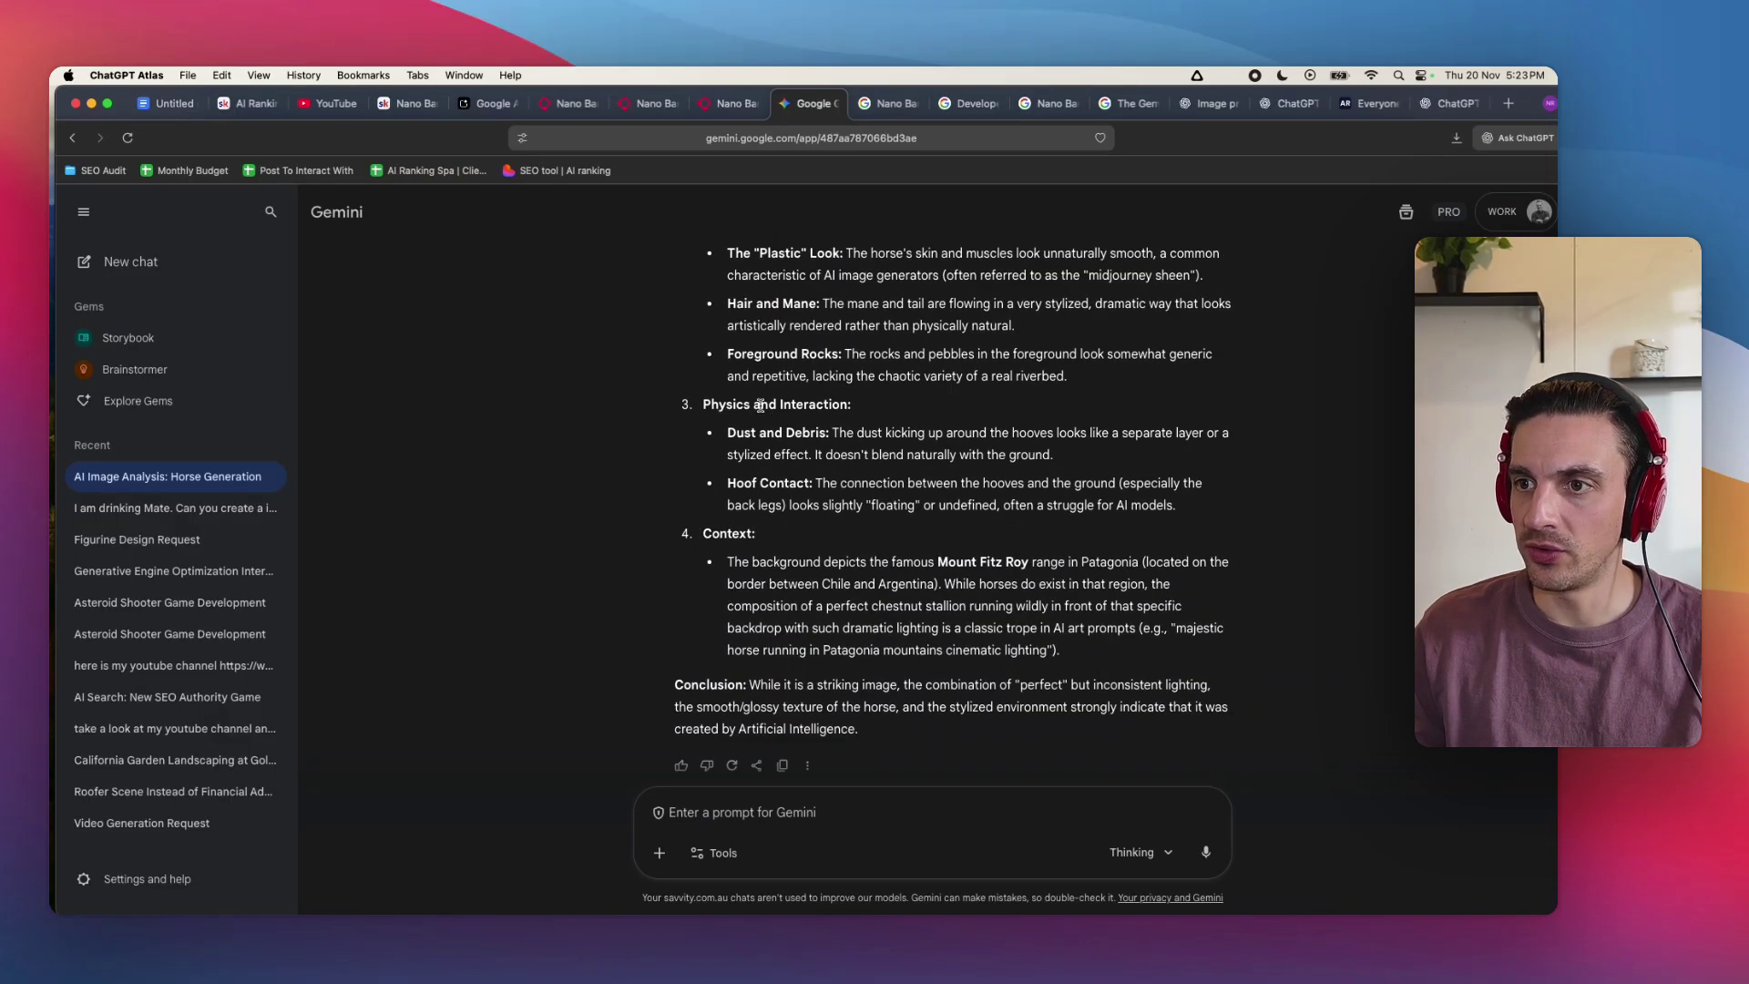
pyautogui.moveTo(750, 683); pyautogui.dragTo(755, 683)
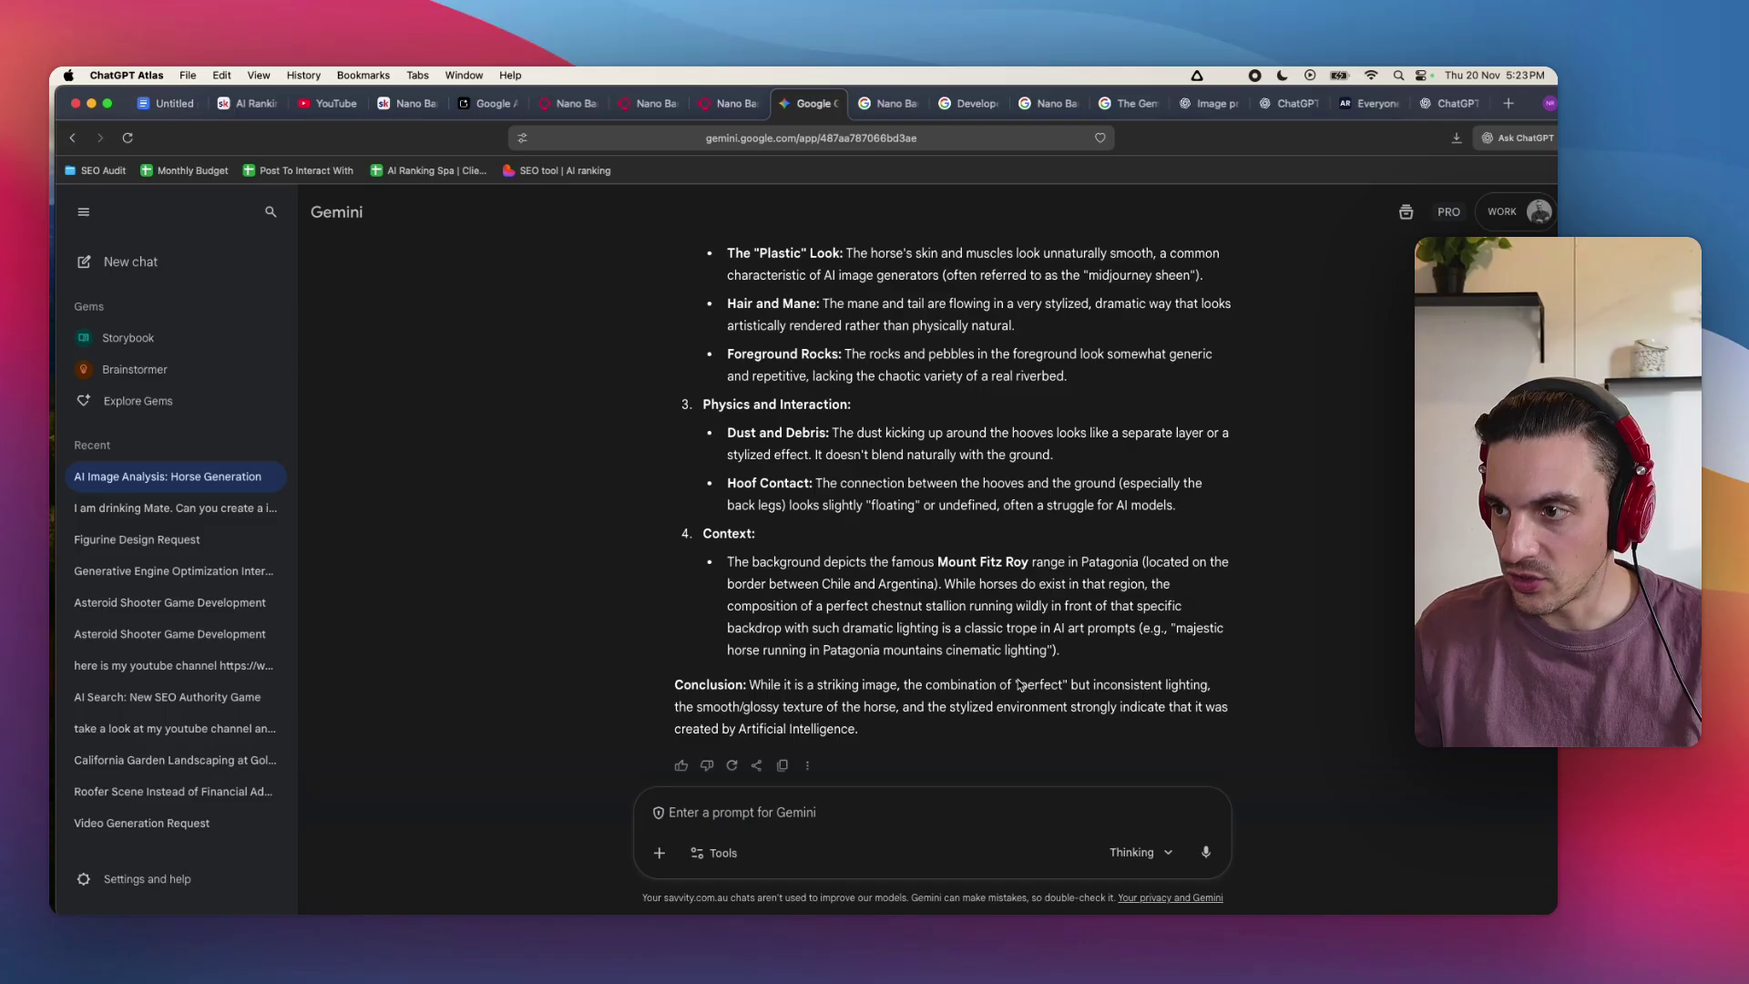
pyautogui.scroll(1, 861, 622)
pyautogui.scroll(10, 861, 622)
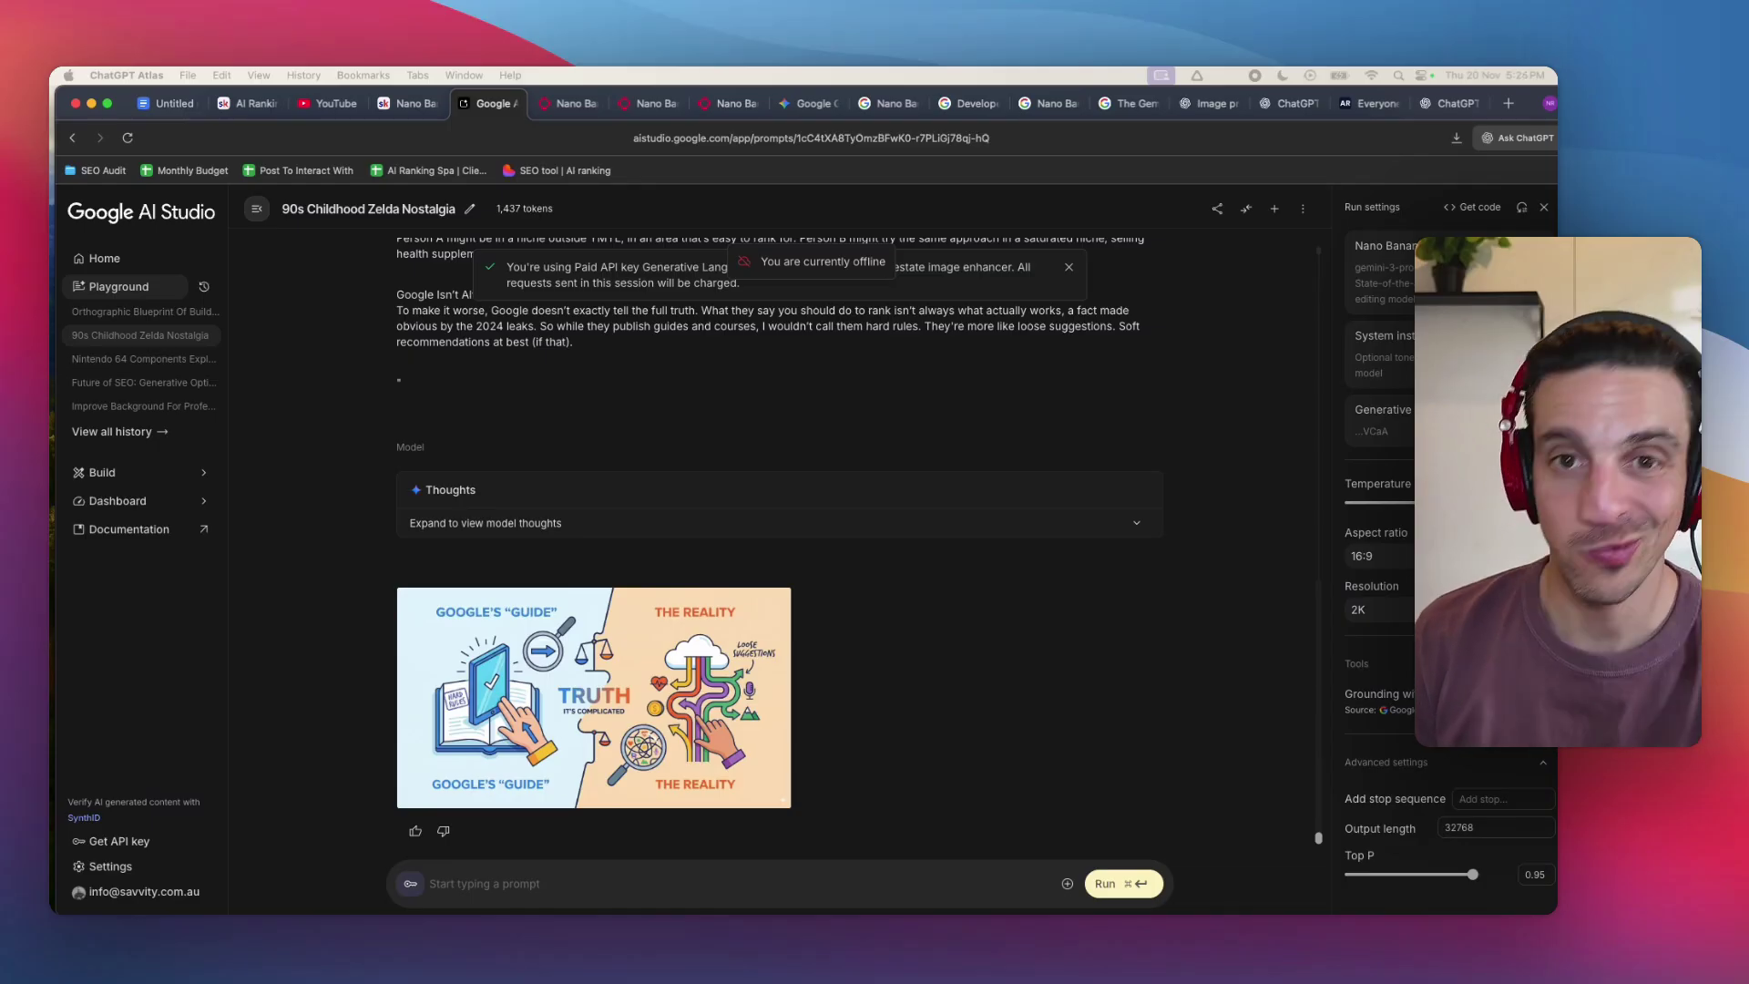
pyautogui.moveTo(594, 700)
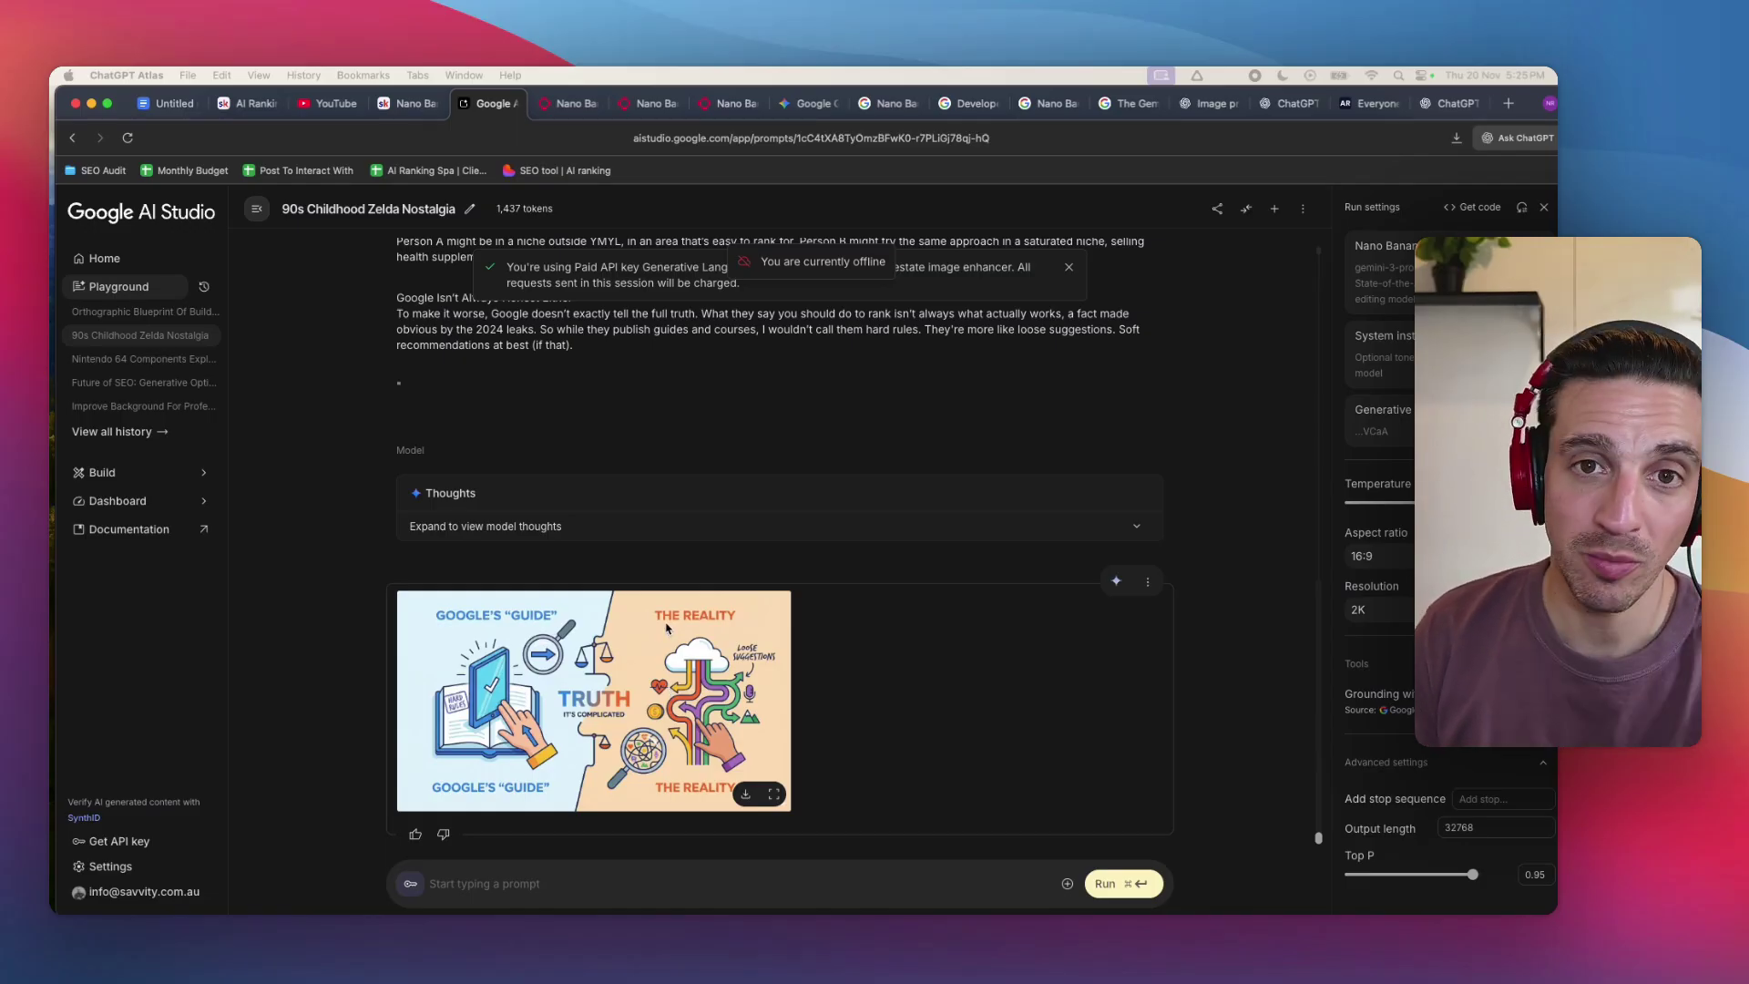
pyautogui.scroll(3, 665, 630)
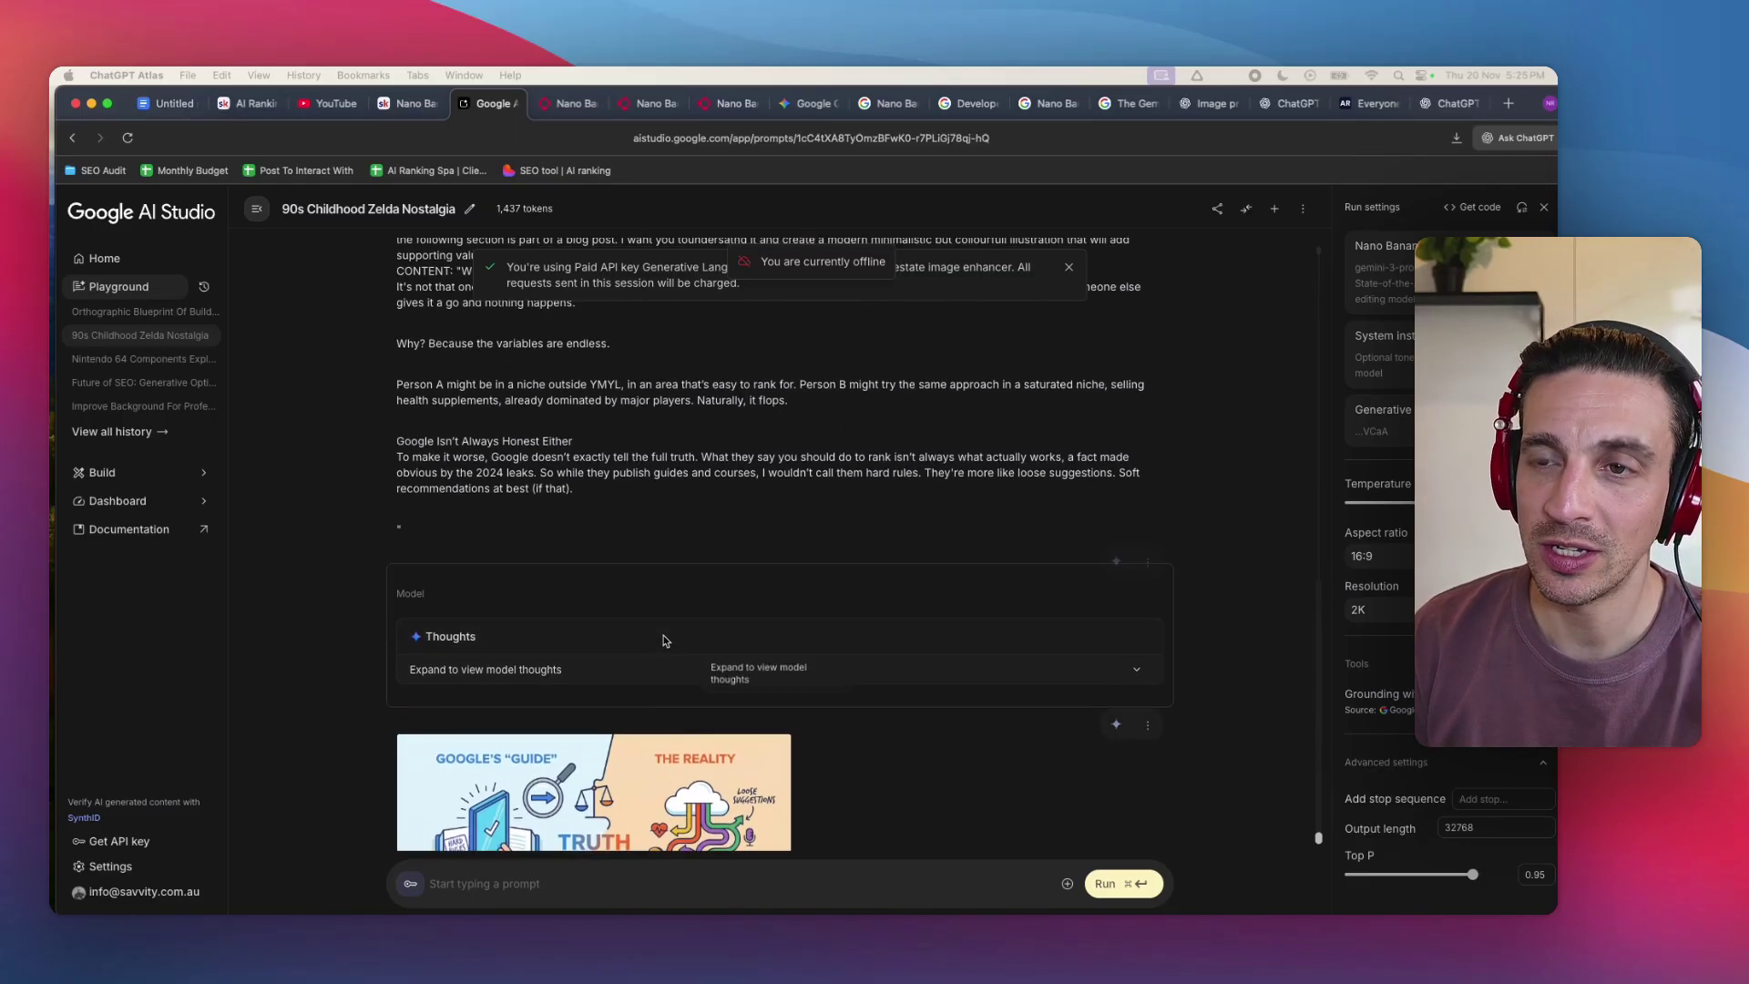
pyautogui.scroll(3, 664, 630)
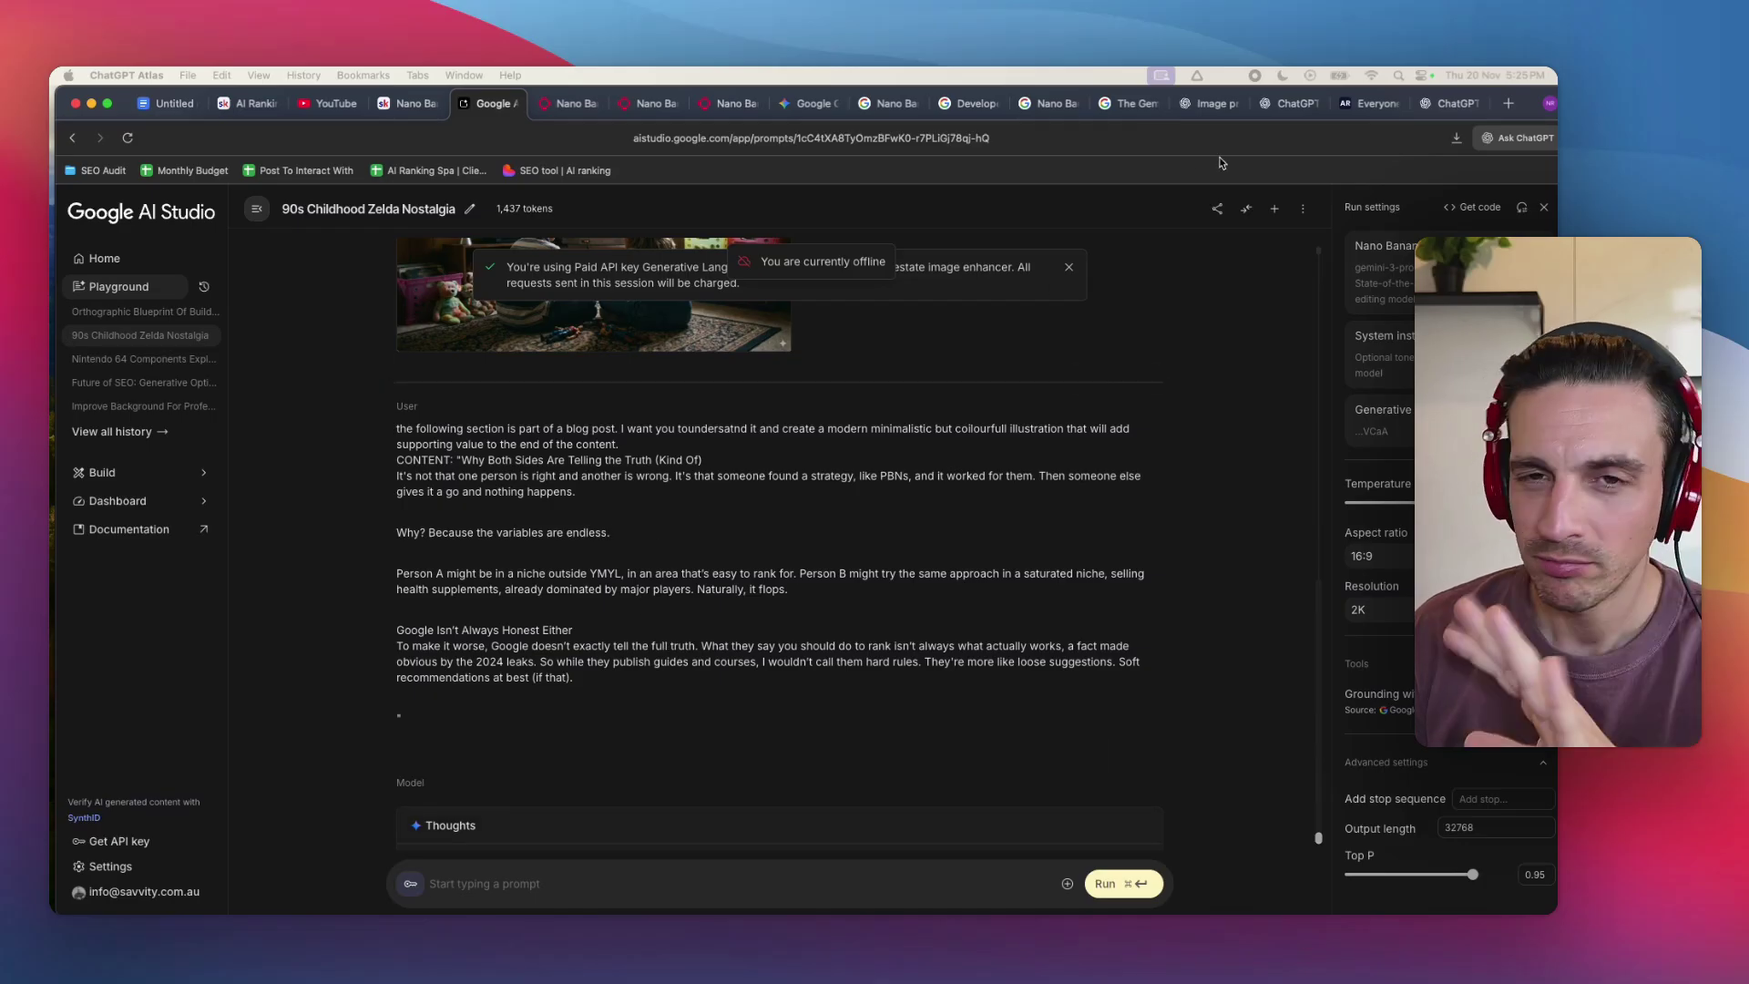
pyautogui.click(1366, 105)
pyautogui.click(362, 298)
pyautogui.moveTo(382, 298); pyautogui.dragTo(1081, 745)
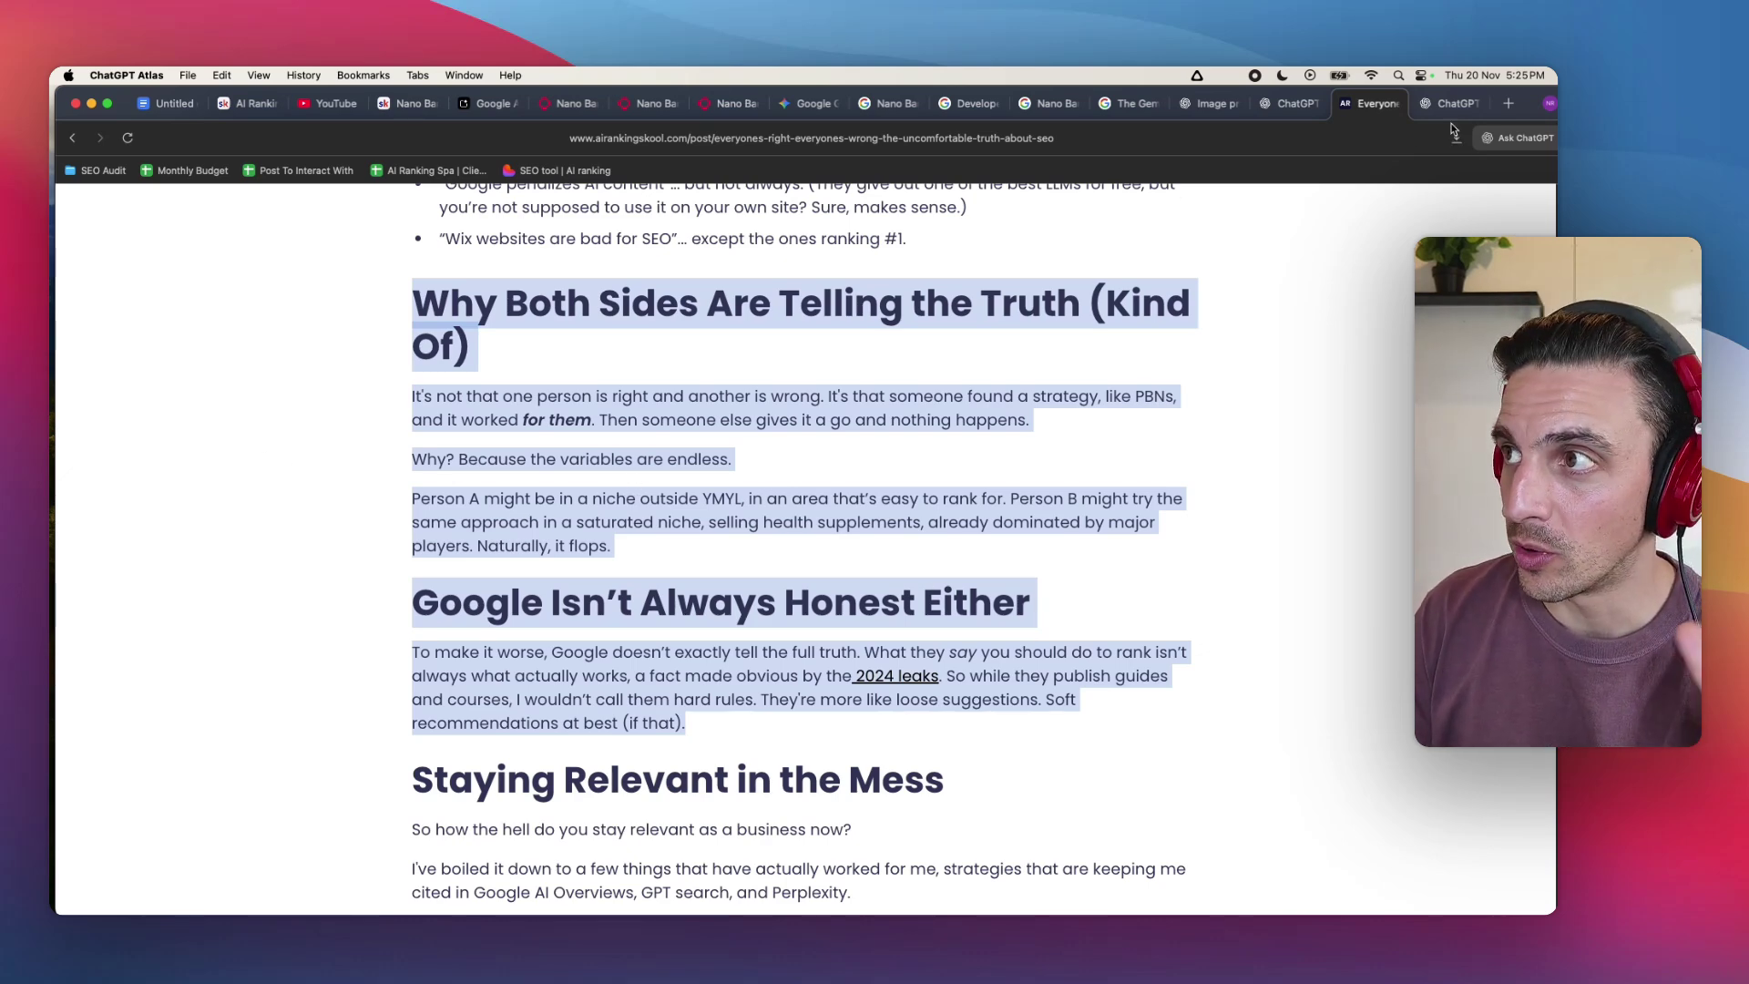
# Highlight the illustration request in the AI Studio prompt, then enlarge the resulting infographic
pyautogui.click(490, 104)
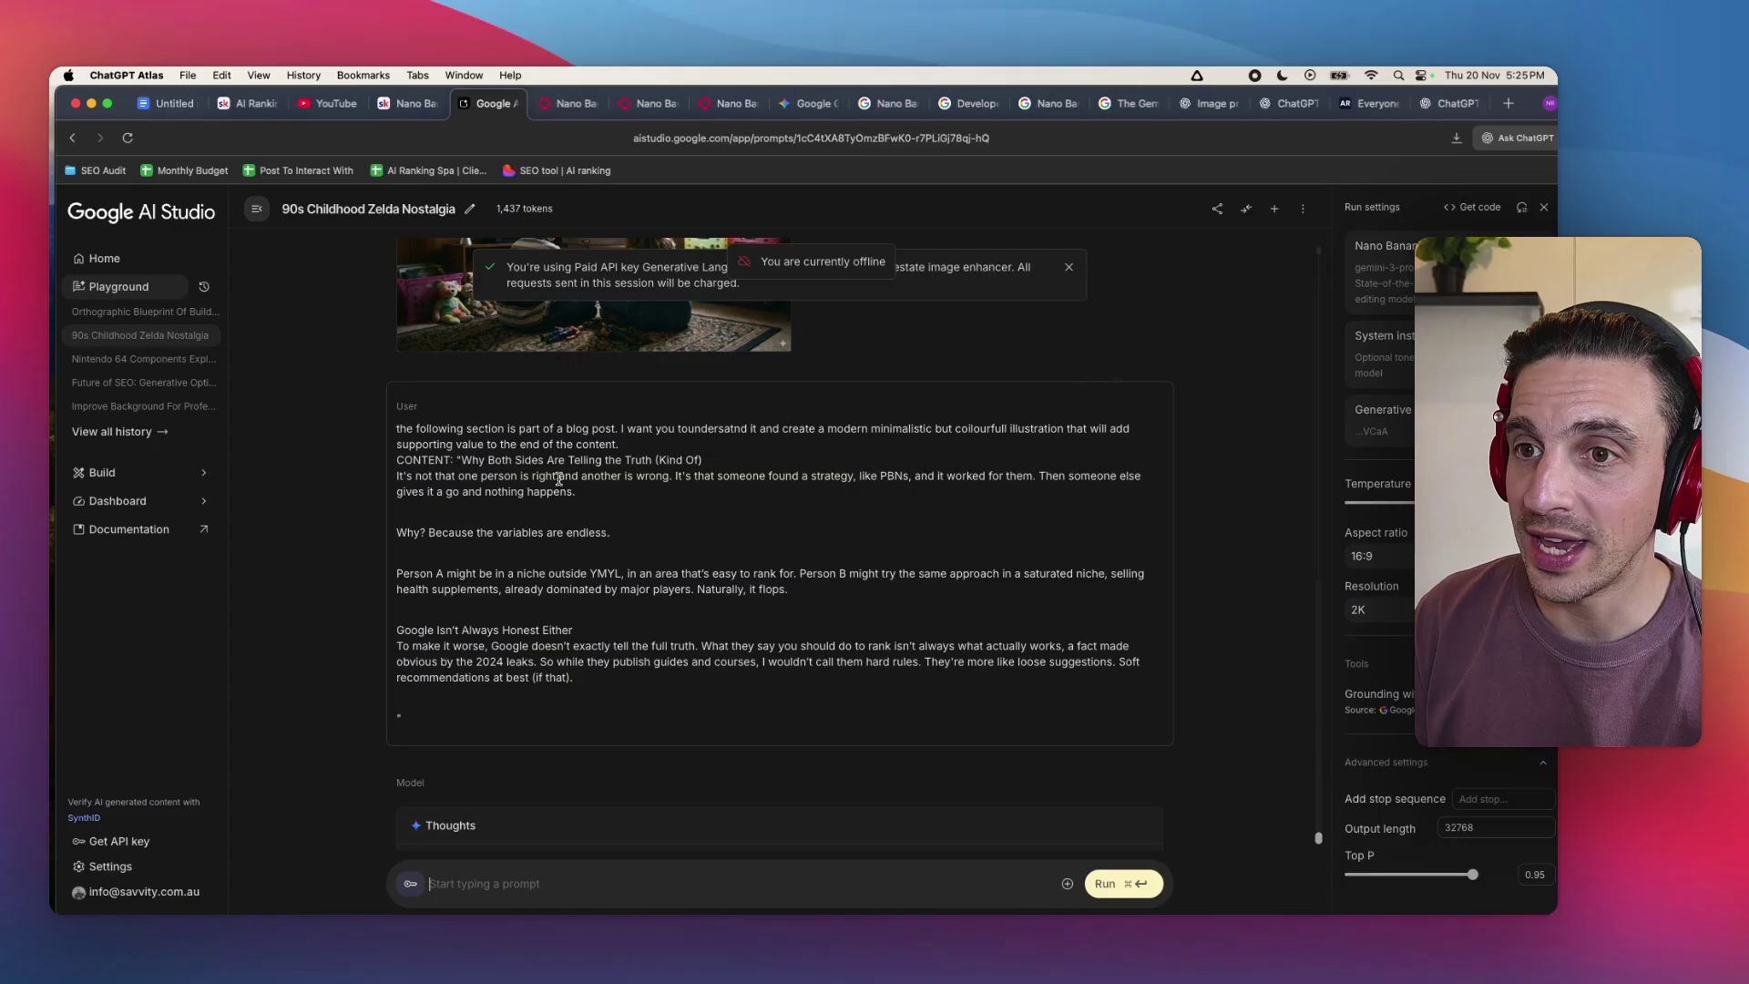
pyautogui.moveTo(397, 428); pyautogui.dragTo(630, 428)
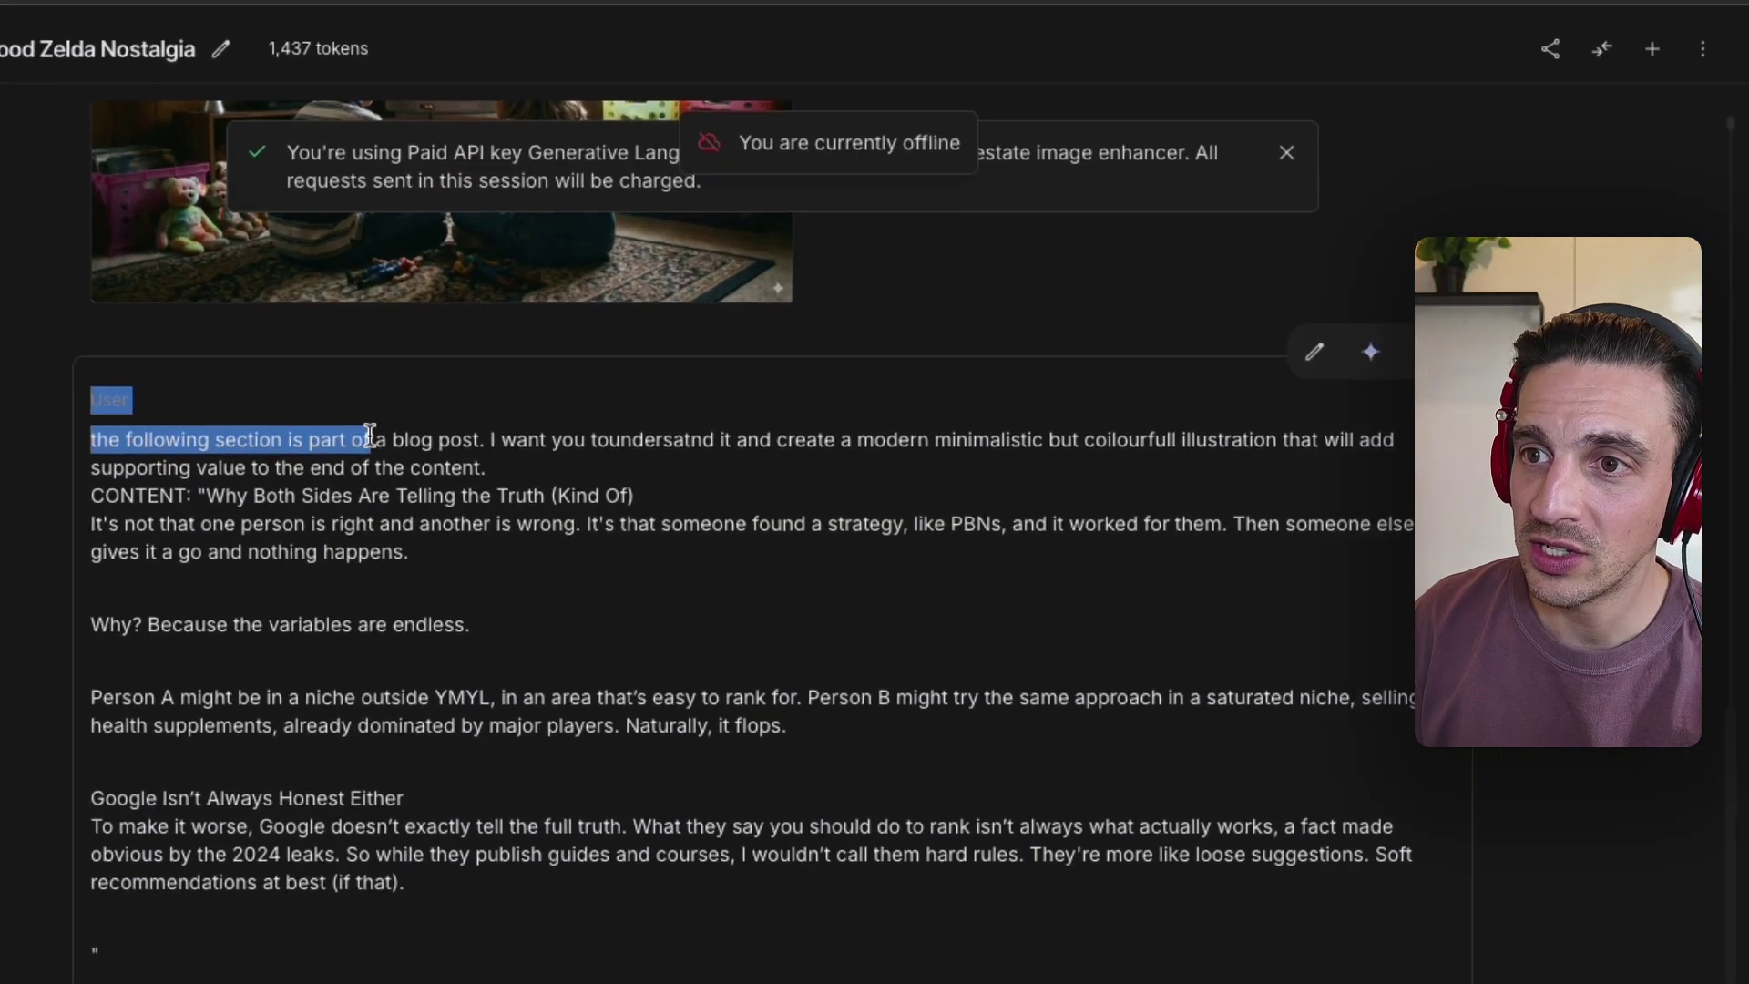
pyautogui.moveTo(496, 451)
pyautogui.mouseDown()
pyautogui.moveTo(1054, 433)
pyautogui.moveTo(1298, 461)
pyautogui.mouseUp()
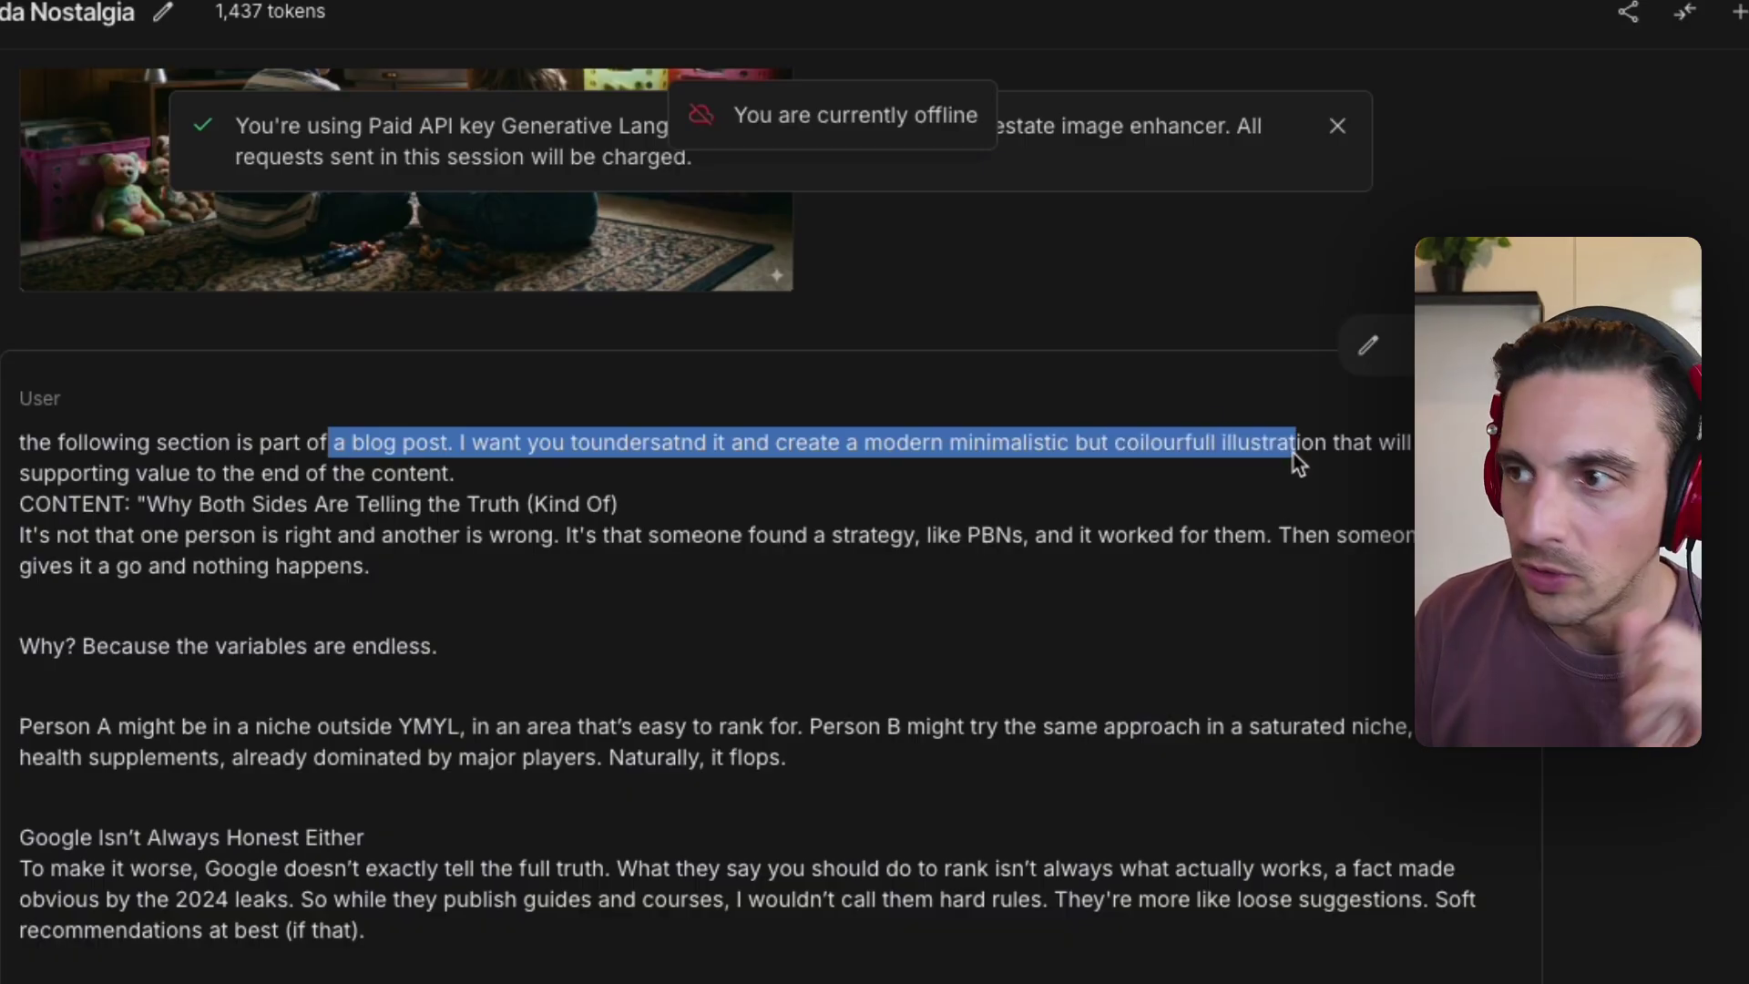
pyautogui.click(635, 496)
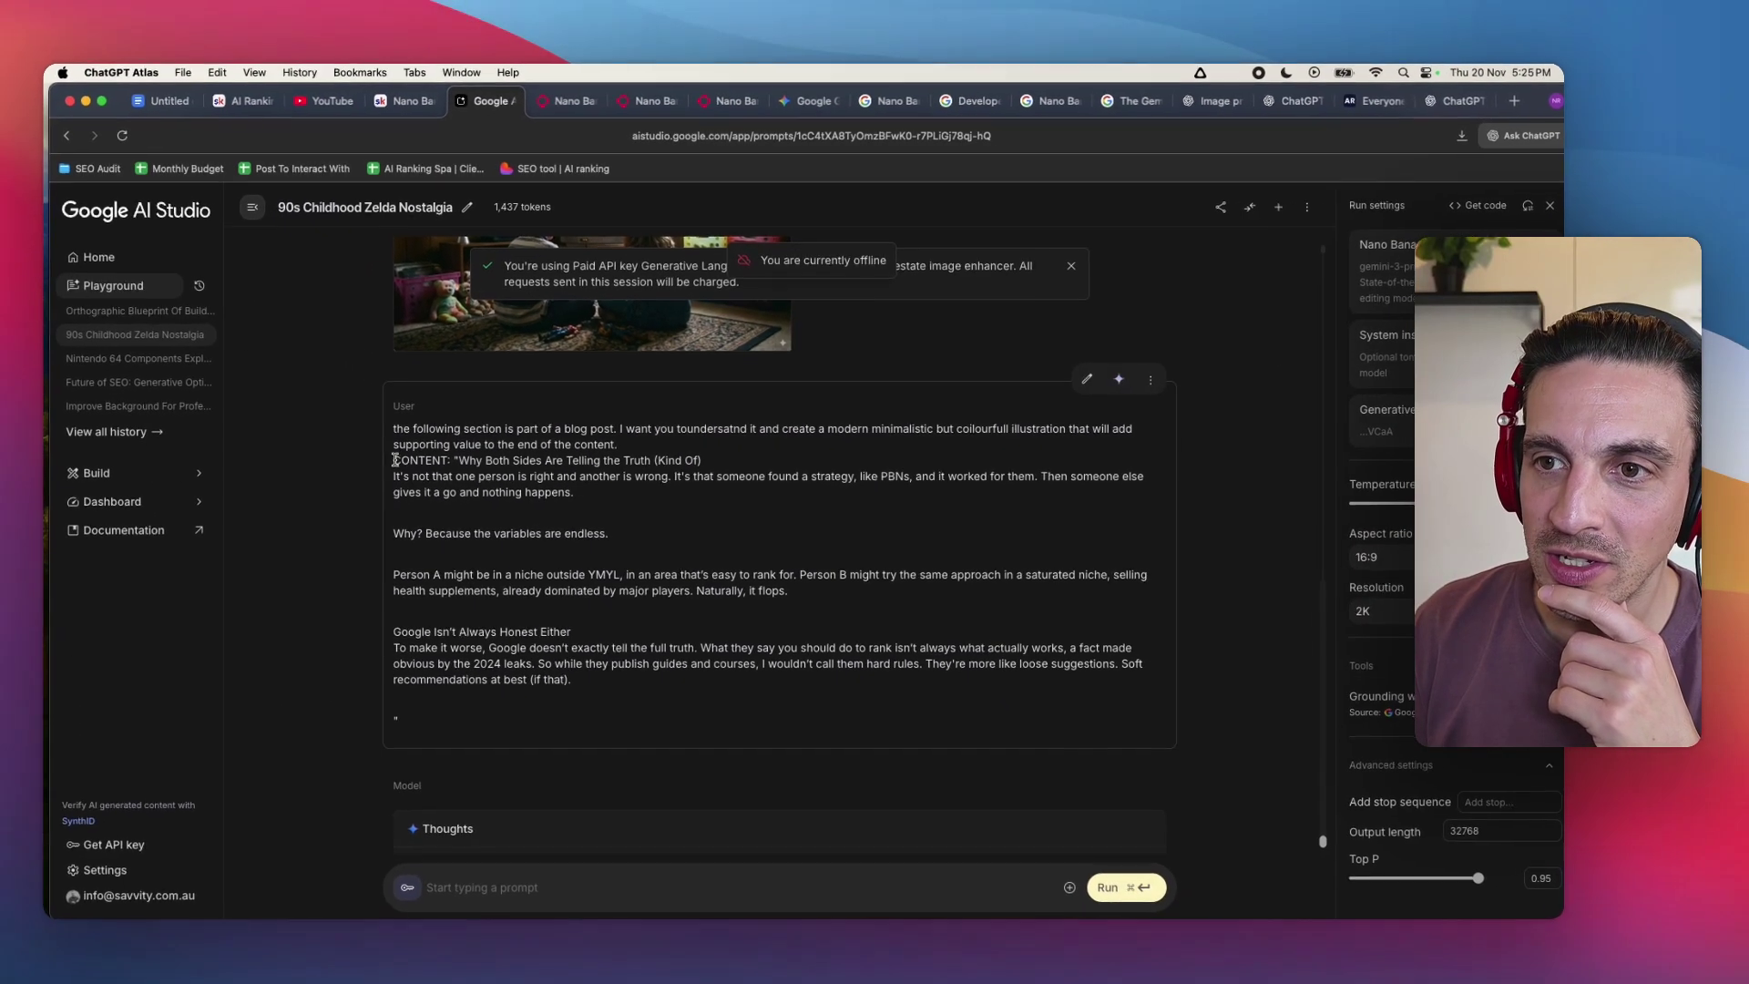
pyautogui.moveTo(395, 460); pyautogui.dragTo(642, 648)
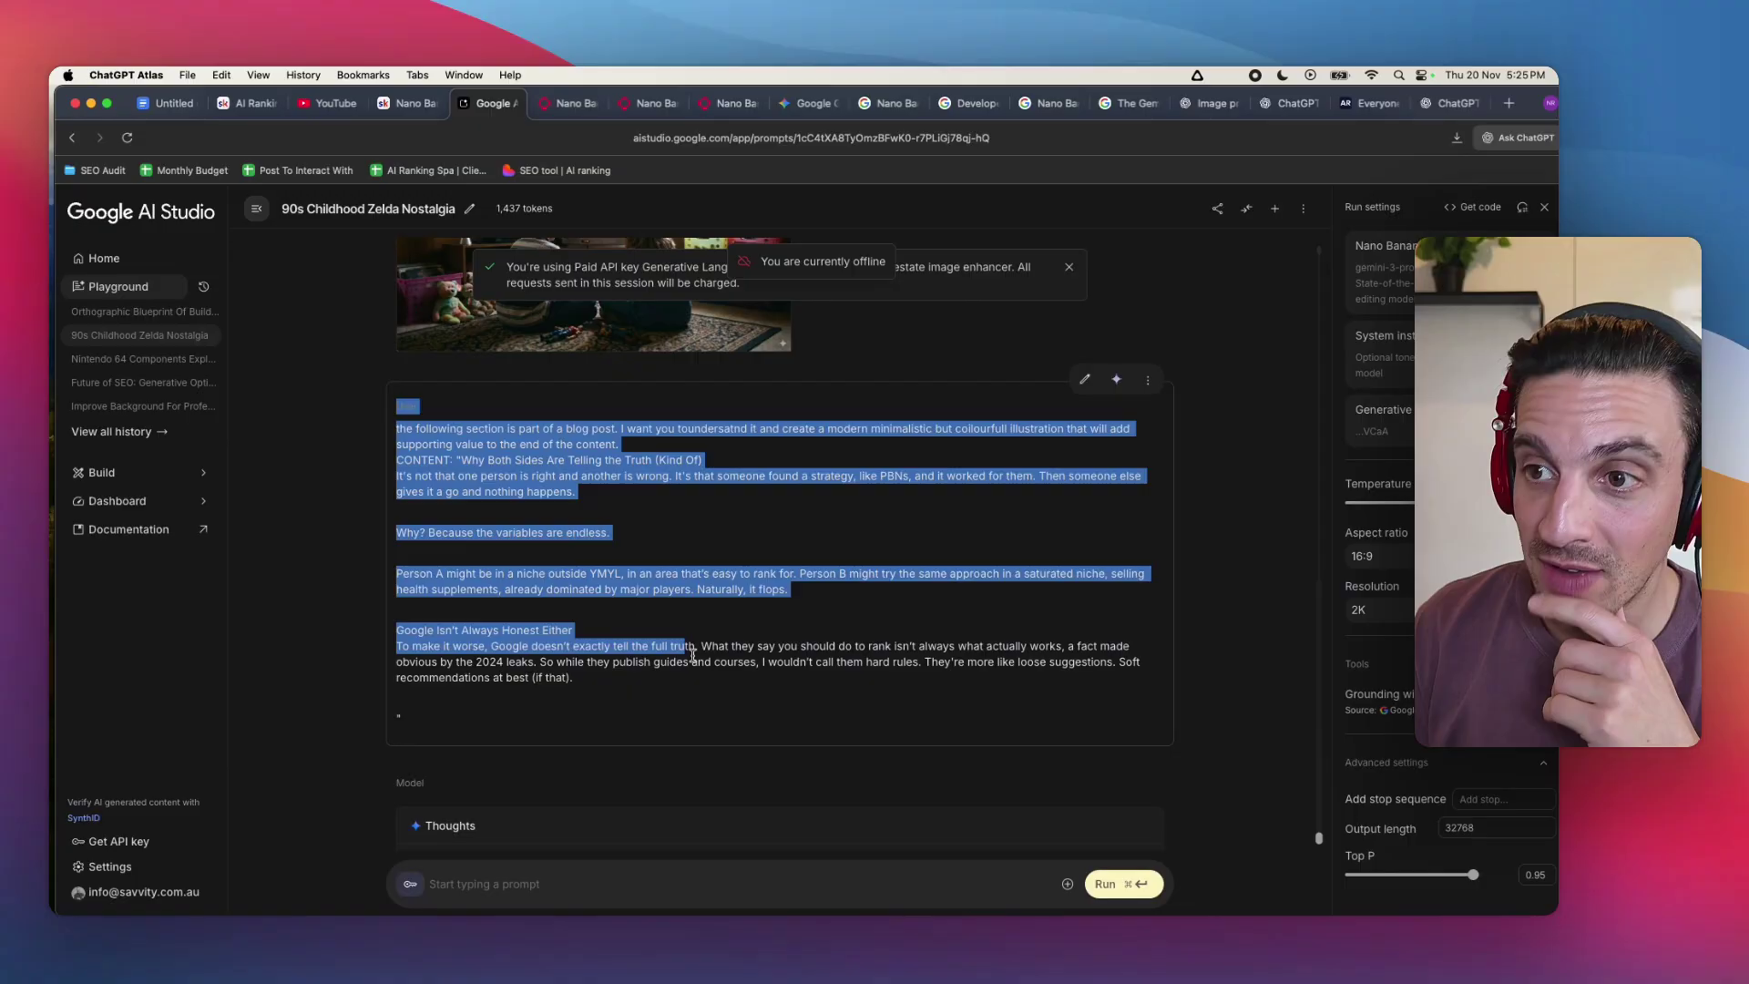
pyautogui.click(613, 533)
pyautogui.scroll(-5, 613, 557)
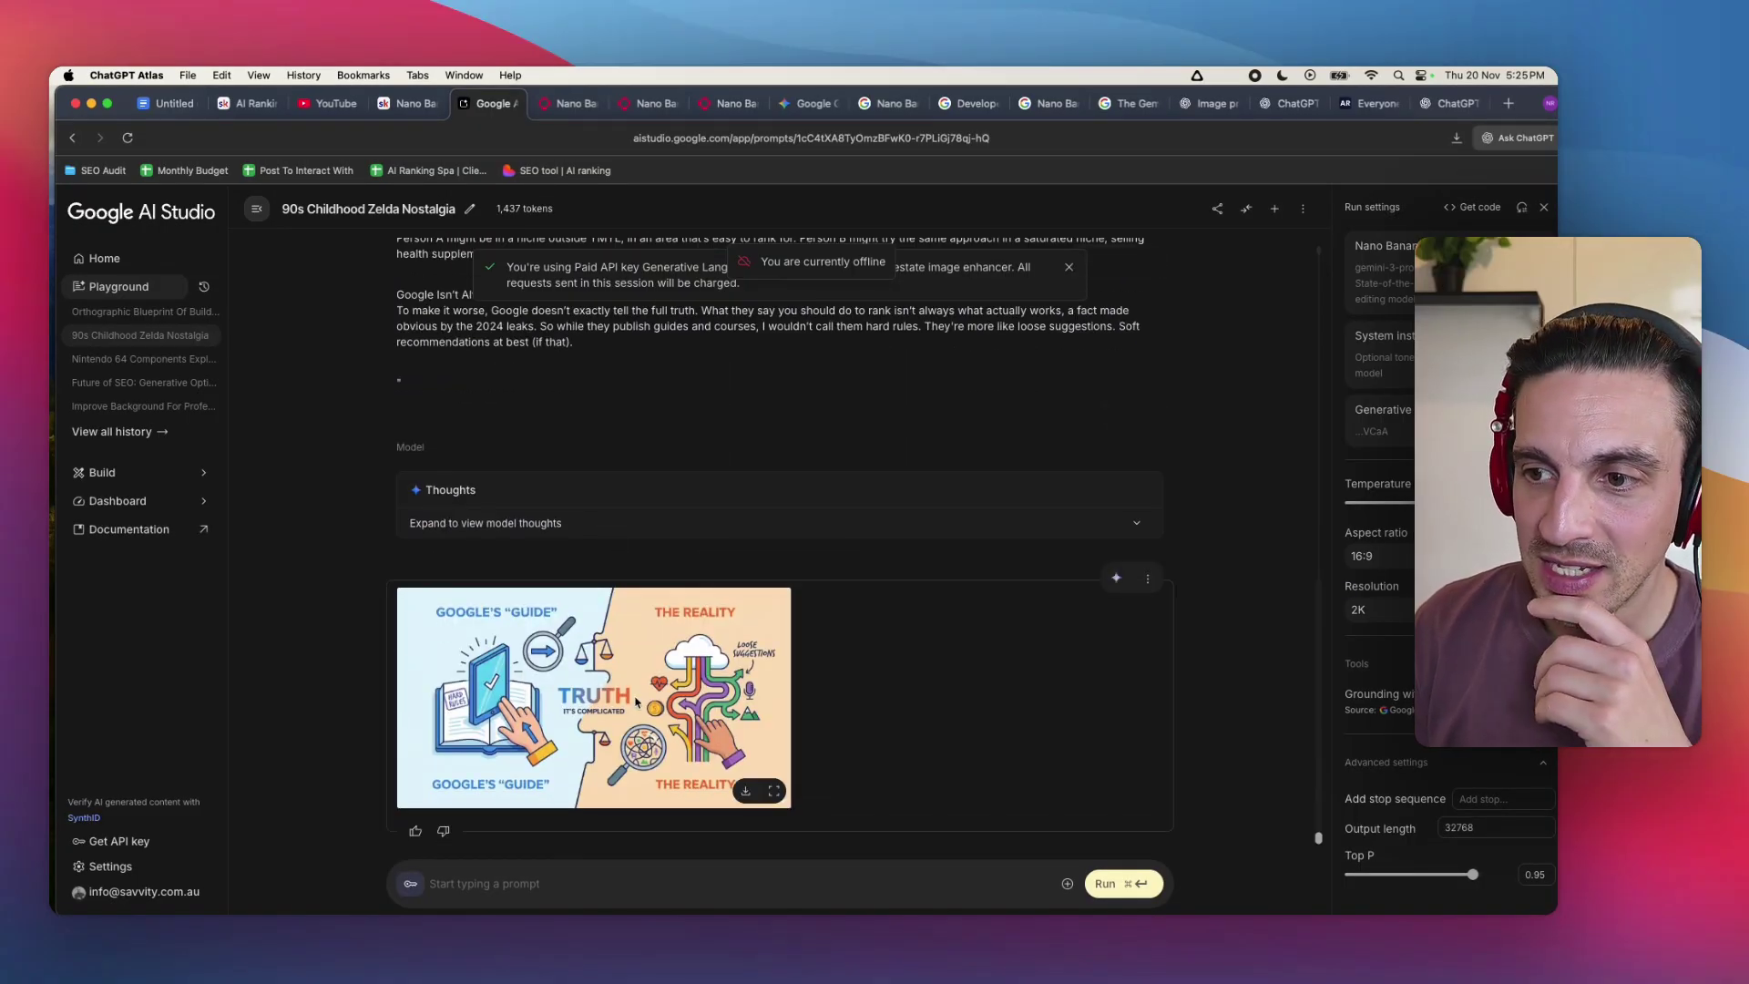
pyautogui.click(638, 704)
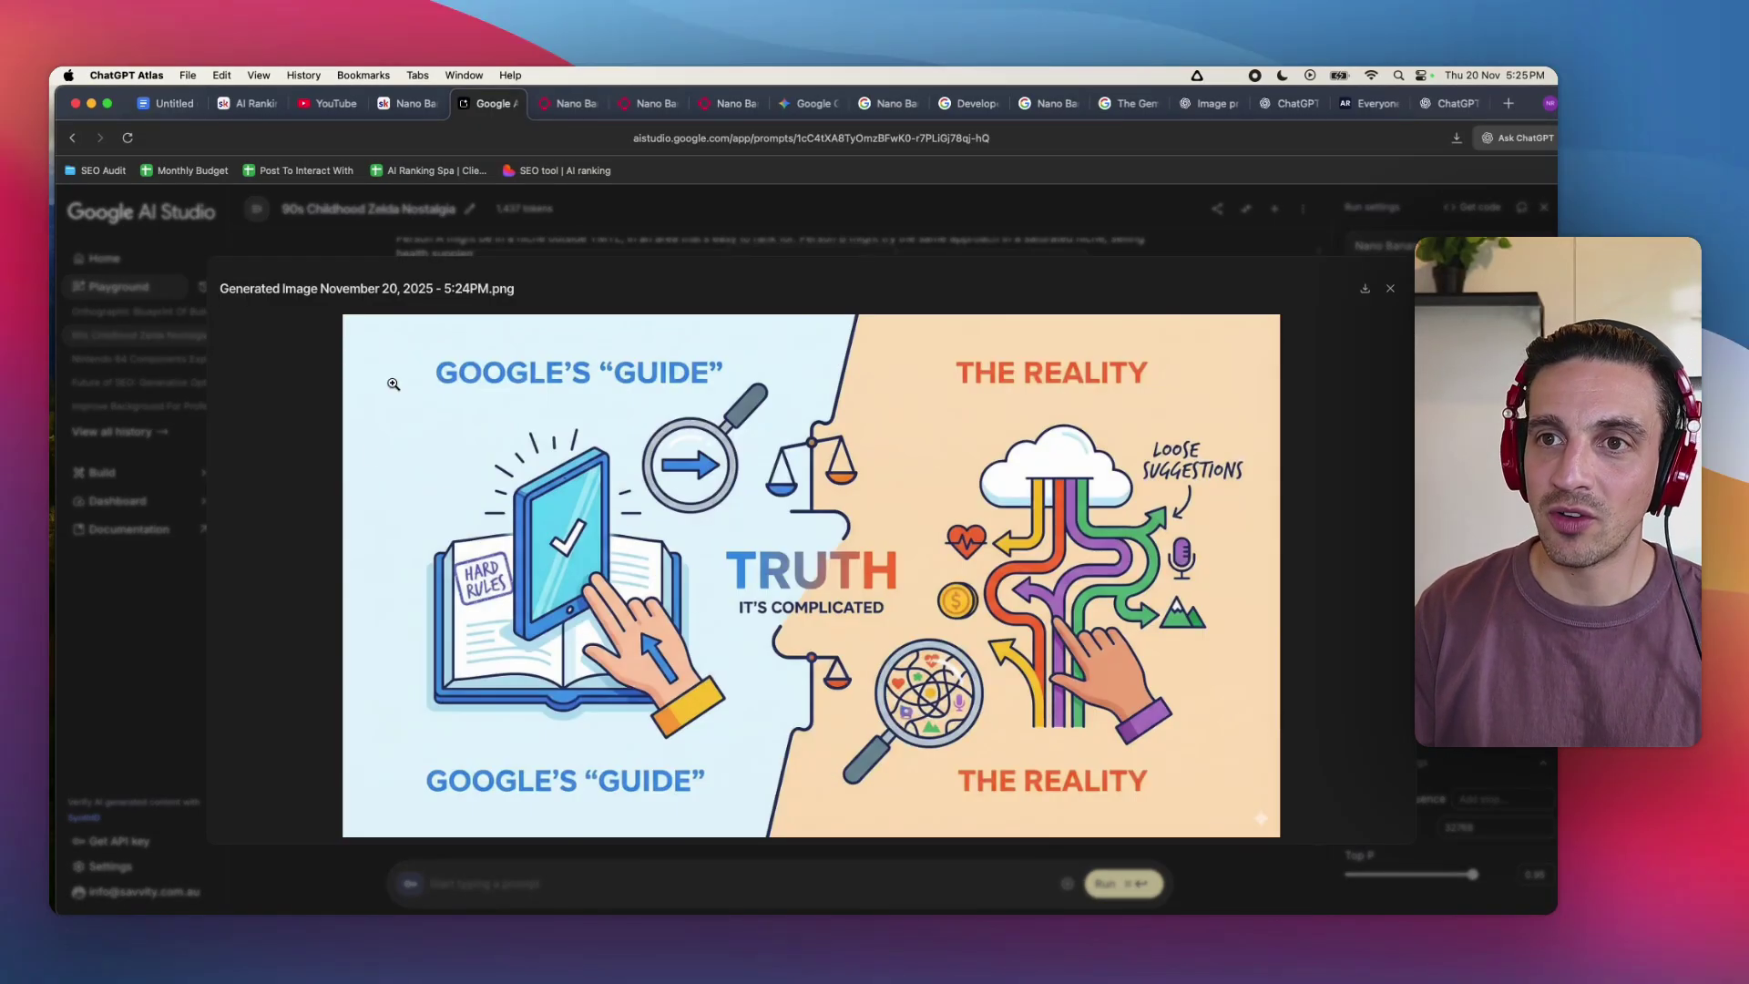